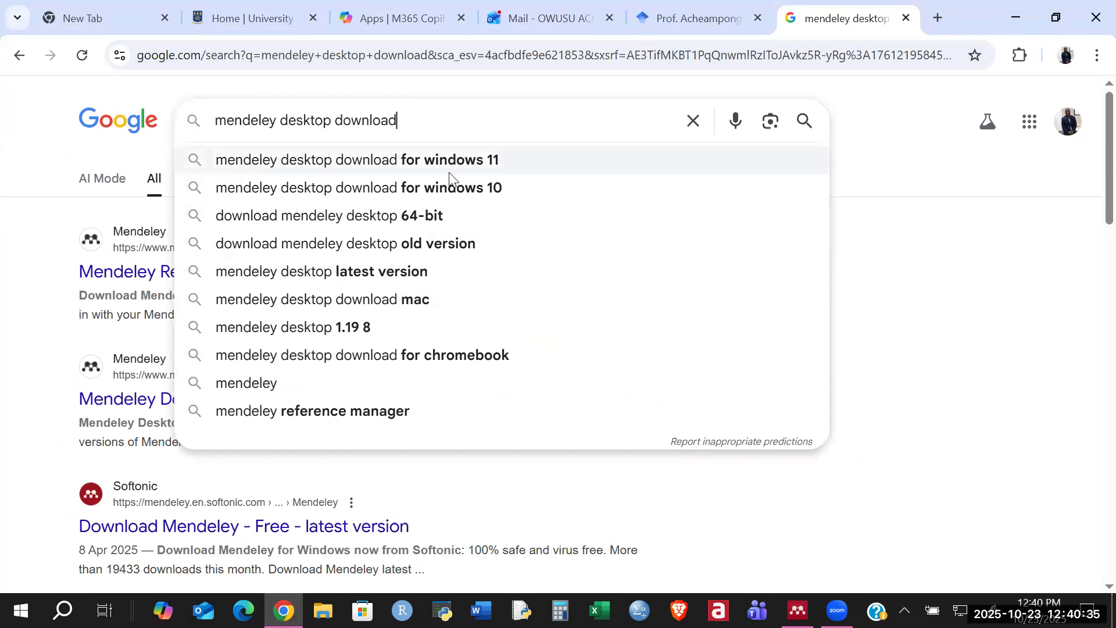
Search Google for "mendeley desktop download for windows 11", and launch the installed Mendeley Desktop app on the computer
click(421, 168)
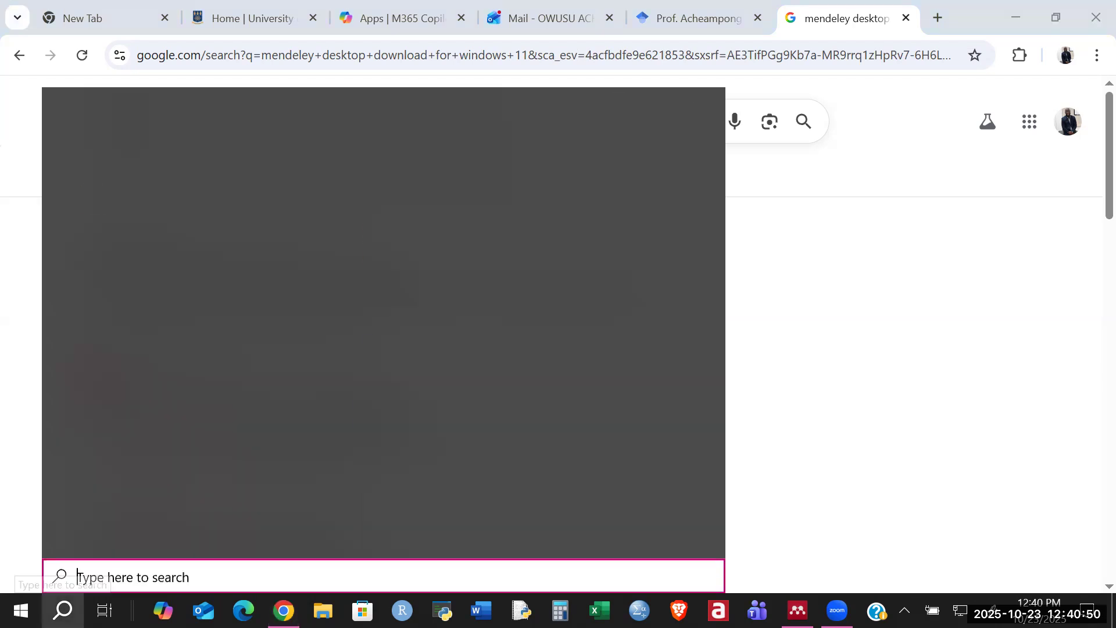
click(62, 610)
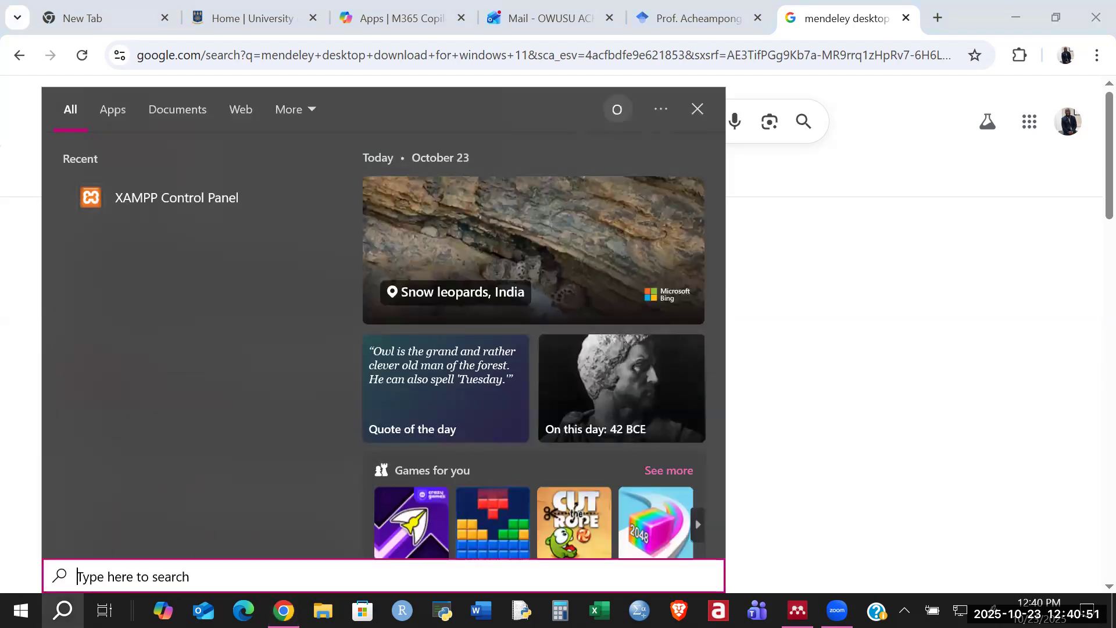
text(mende)
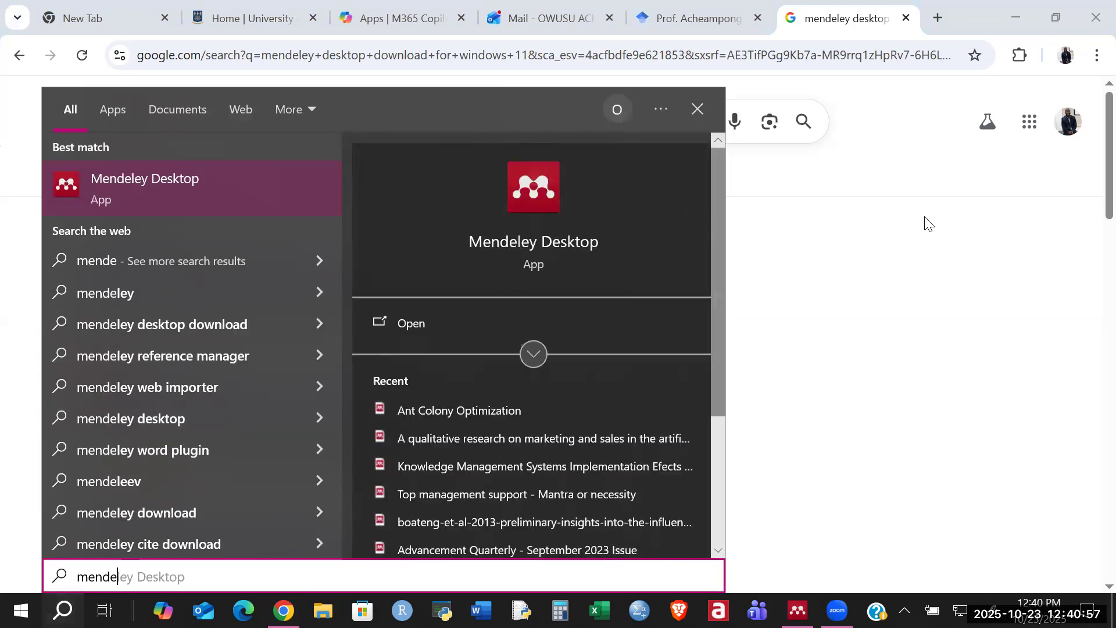
click(554, 248)
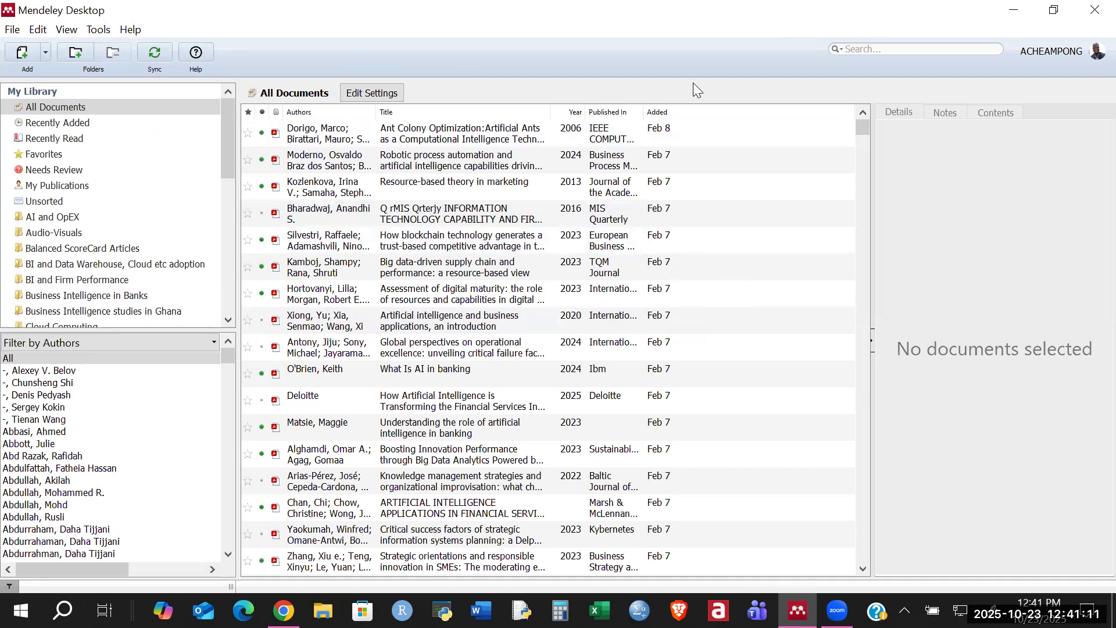
click(12, 30)
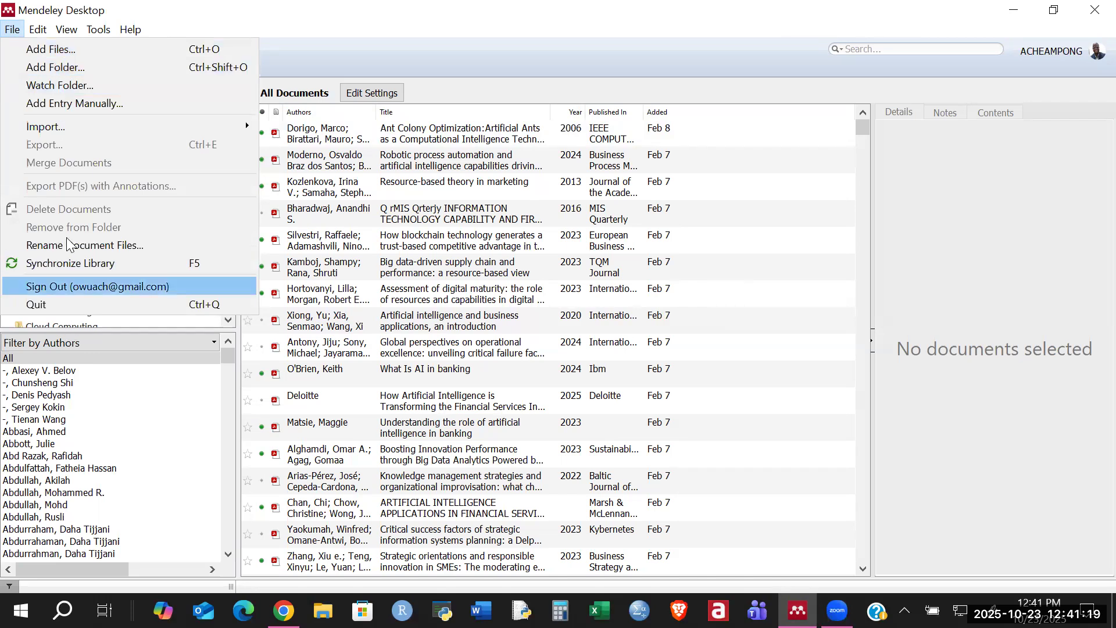
mouse_move(39, 27)
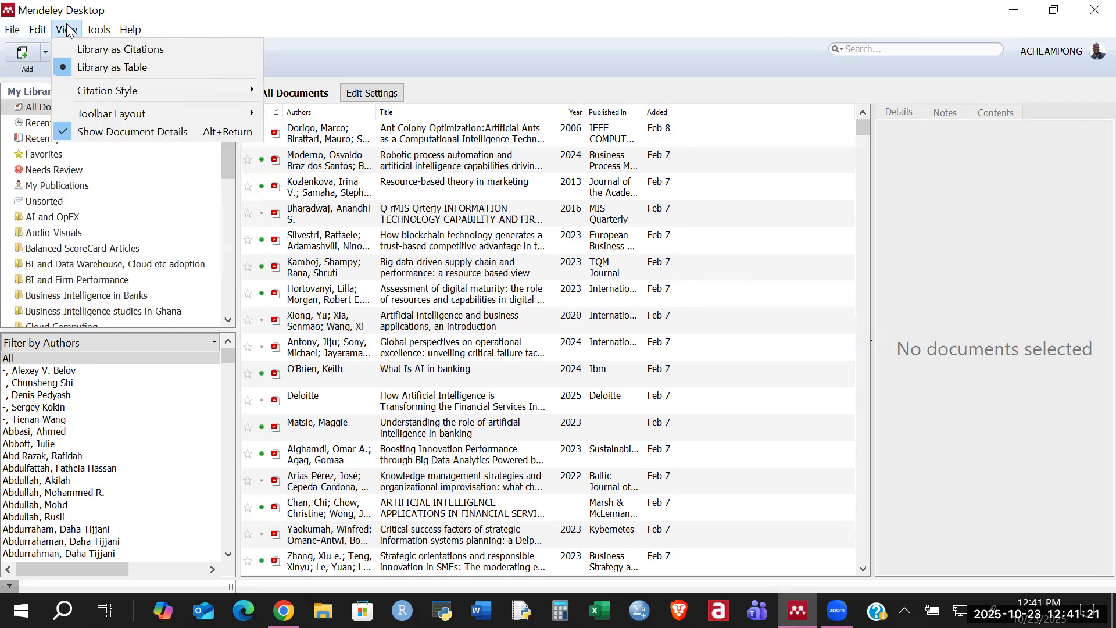
mouse_move(98, 33)
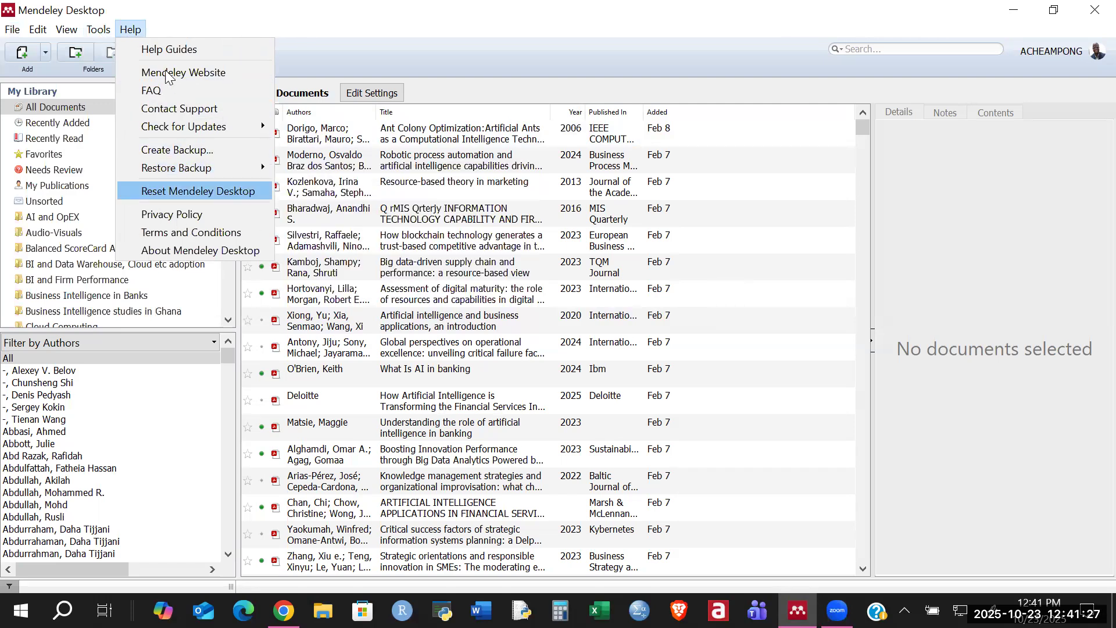
click(385, 23)
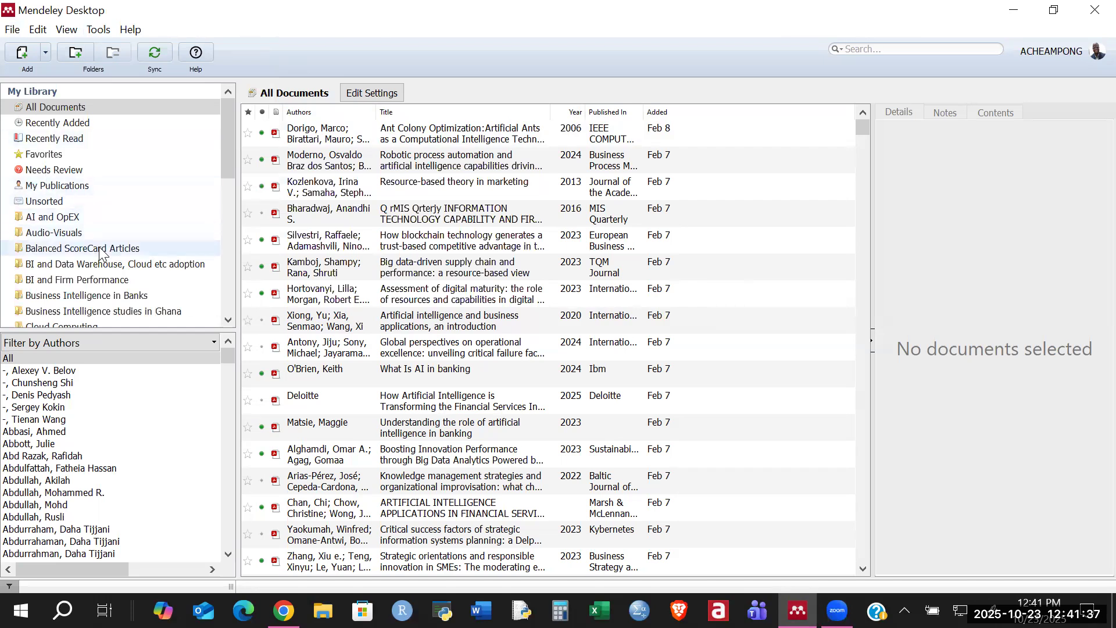
Browse the library's folder list and the documents in the AI and OpEX and Audio-Visuals folders
scroll(99, 254, down, 10)
scroll(113, 201, up, 10)
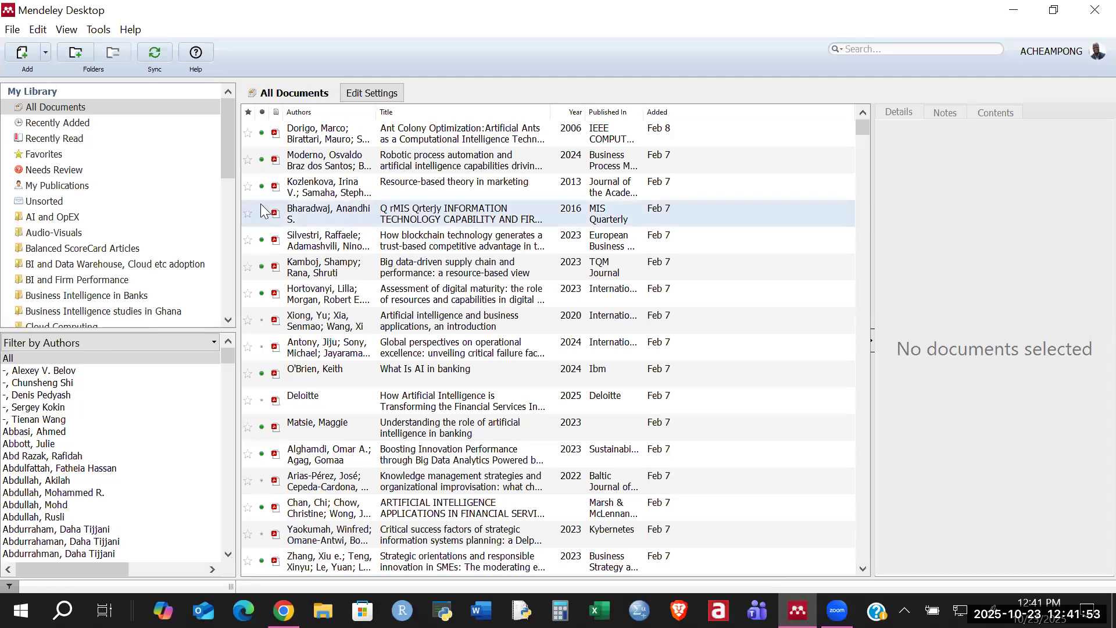
click(68, 219)
scroll(633, 258, down, 7)
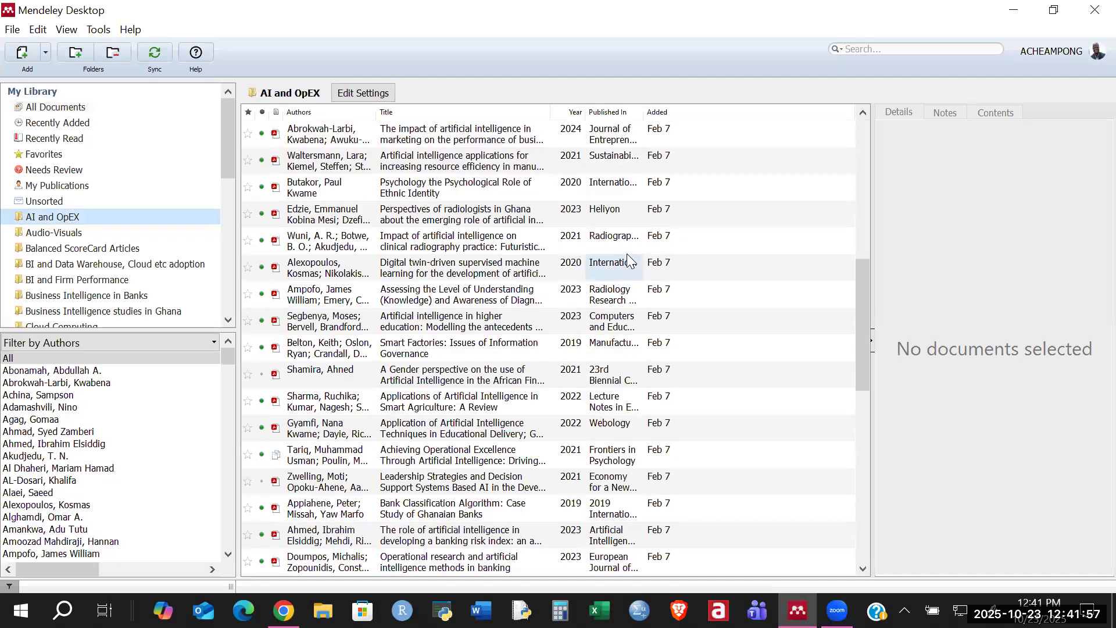
scroll(632, 256, up, 7)
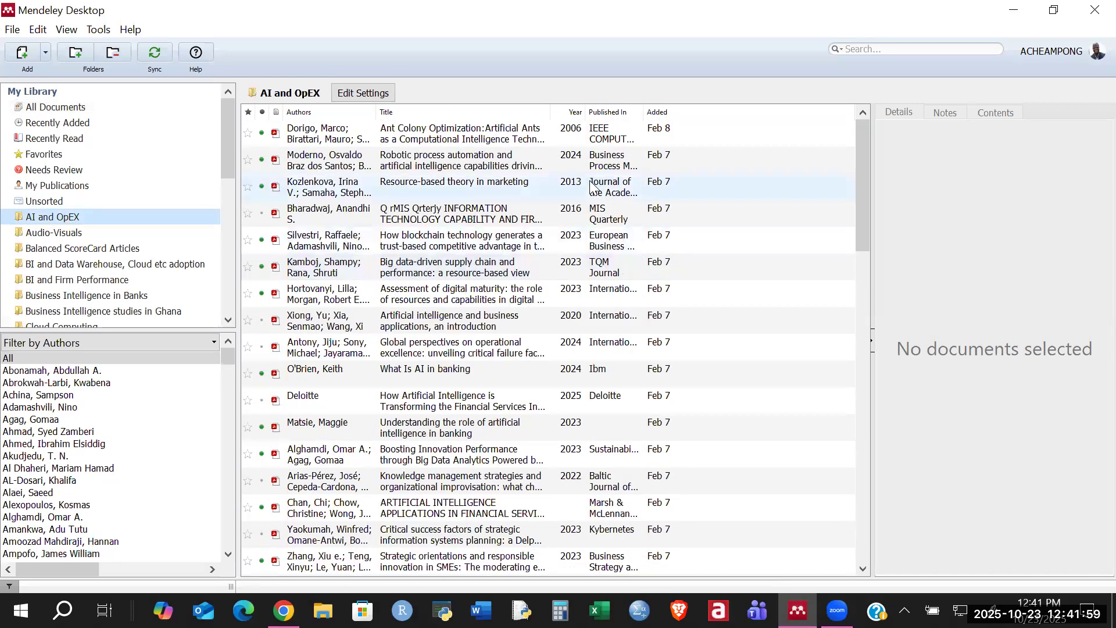
click(58, 238)
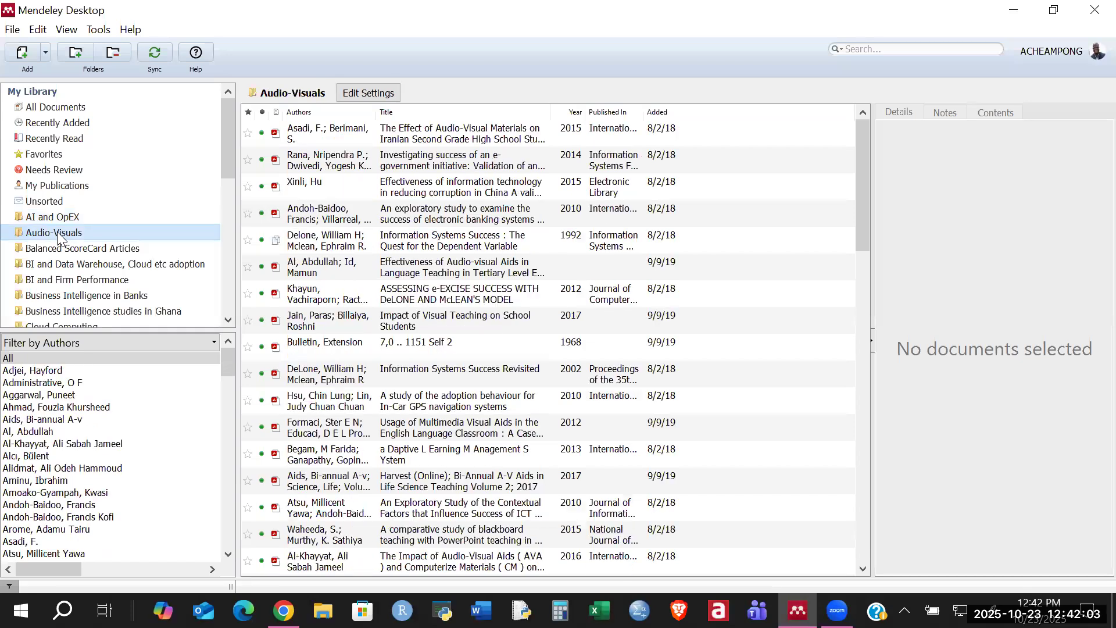
scroll(671, 315, down, 3)
scroll(671, 315, down, 12)
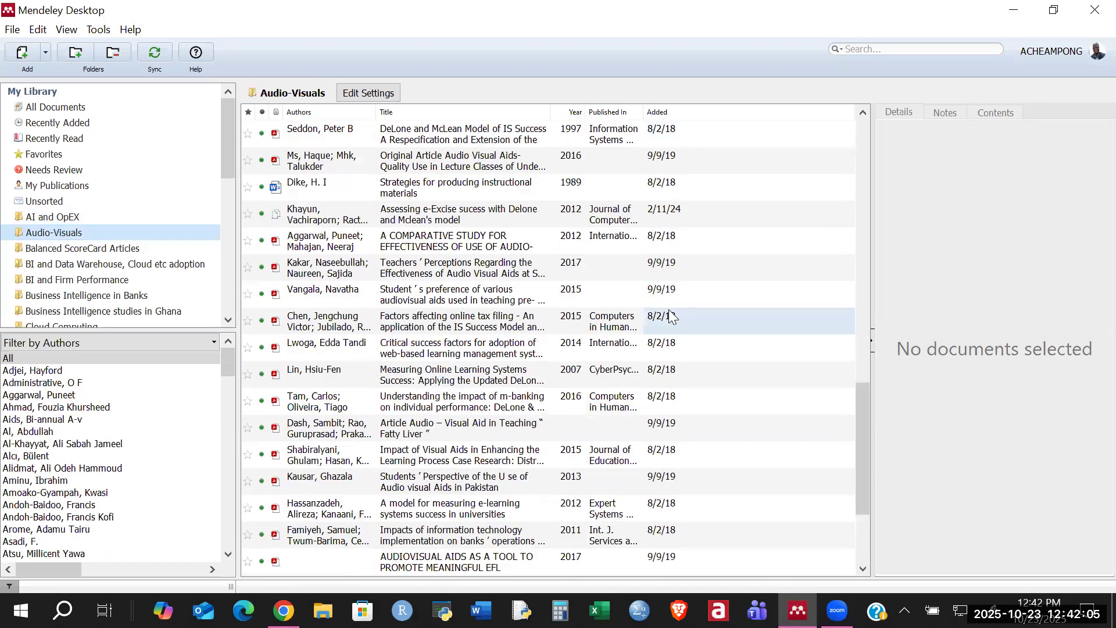
scroll(684, 229, up, 15)
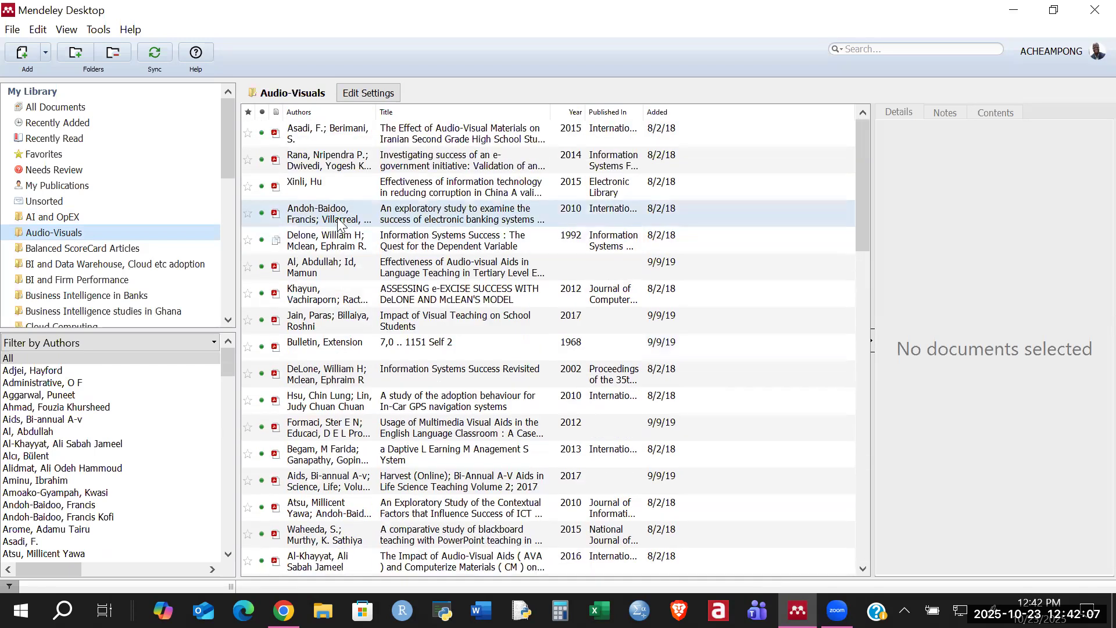
View the Balanced ScoreCard Articles folder and look through the full list of library folders
click(127, 247)
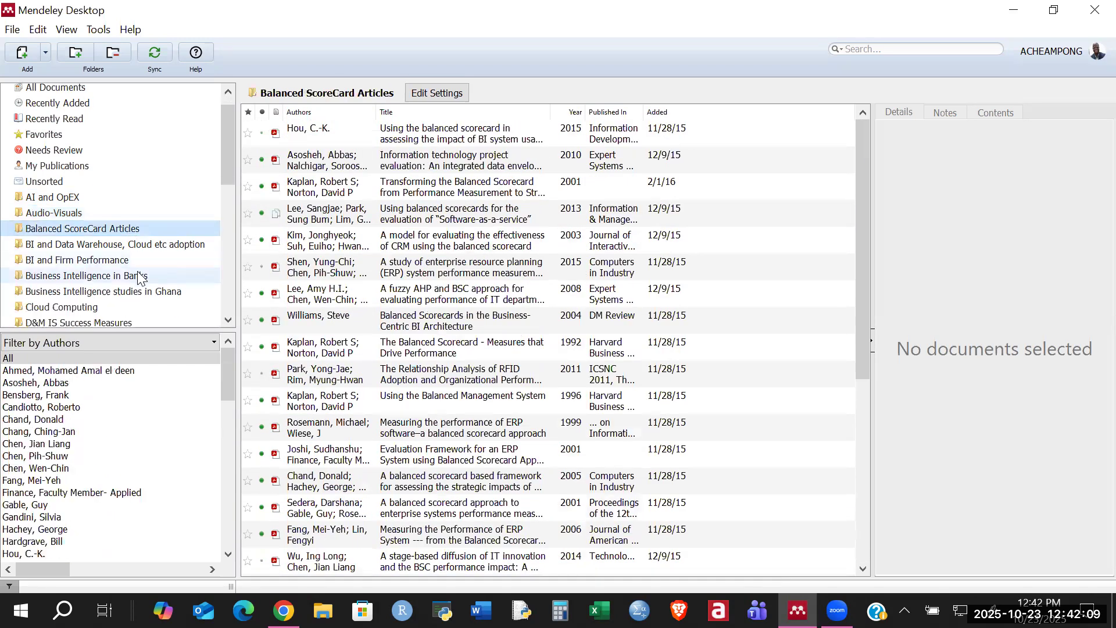
scroll(137, 271, down, 2)
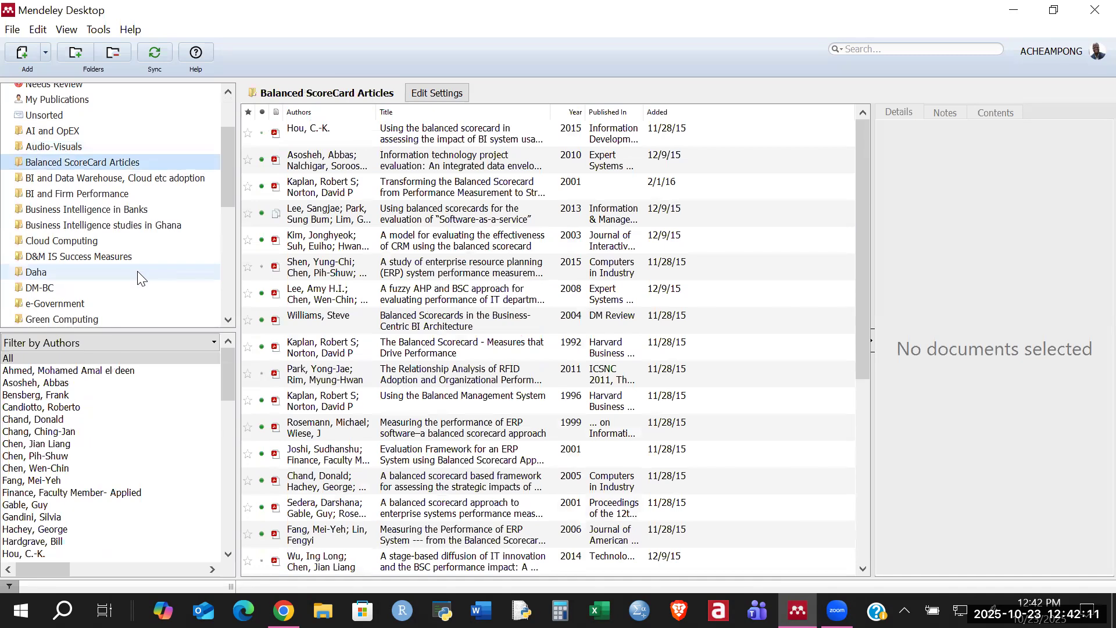
scroll(139, 278, down, 6)
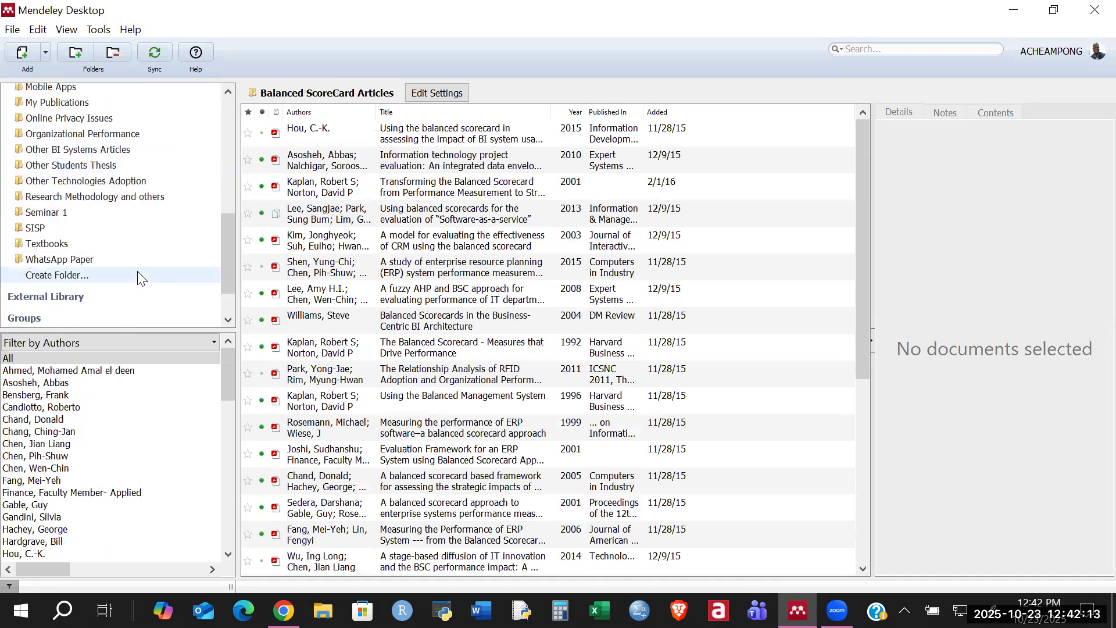
scroll(127, 201, up, 8)
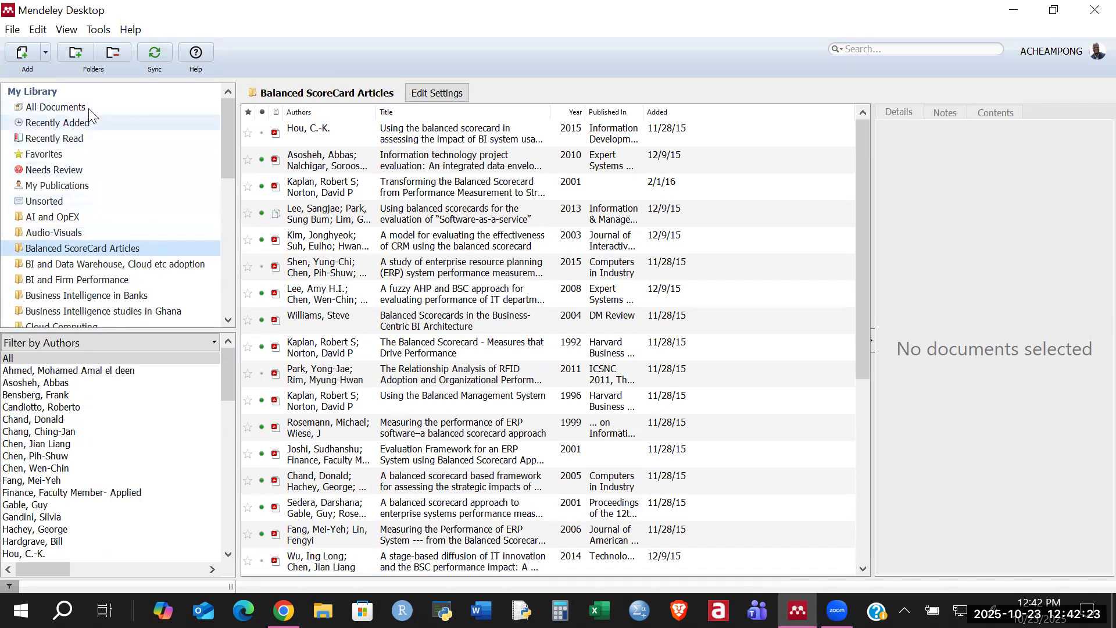
Create a new folder named "AI in Cybersecurity" in the library
scroll(138, 224, down, 4)
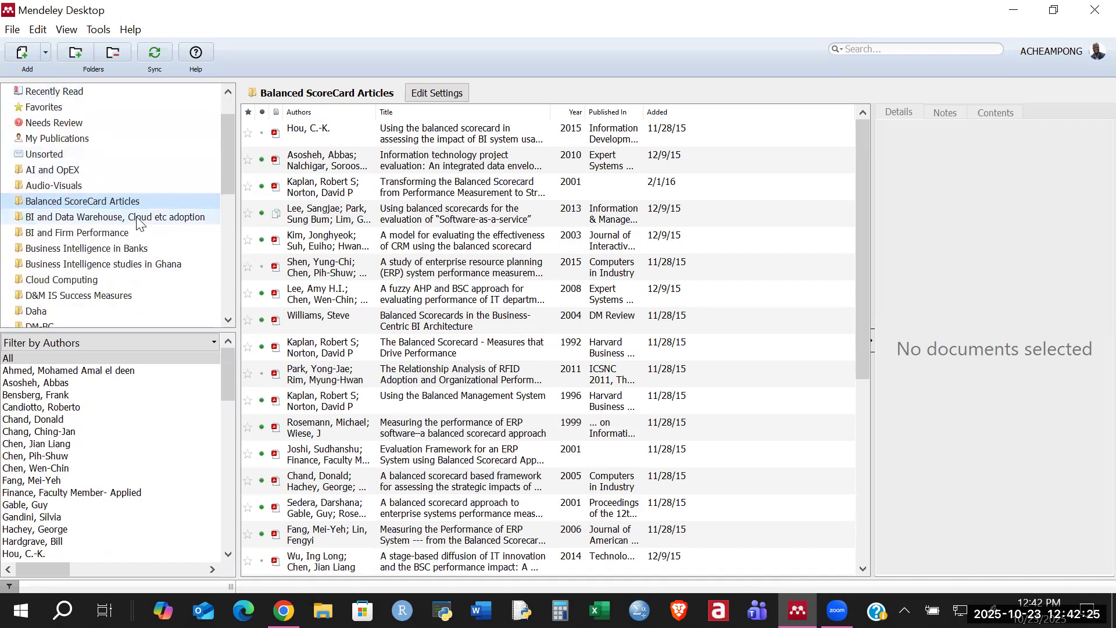
scroll(138, 223, down, 5)
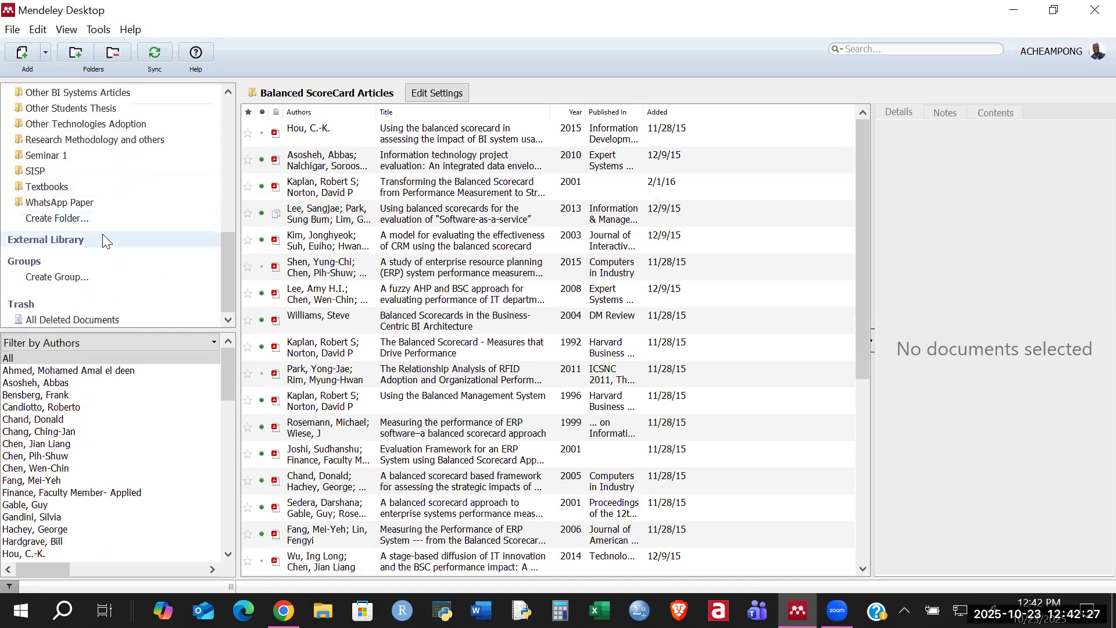
click(66, 216)
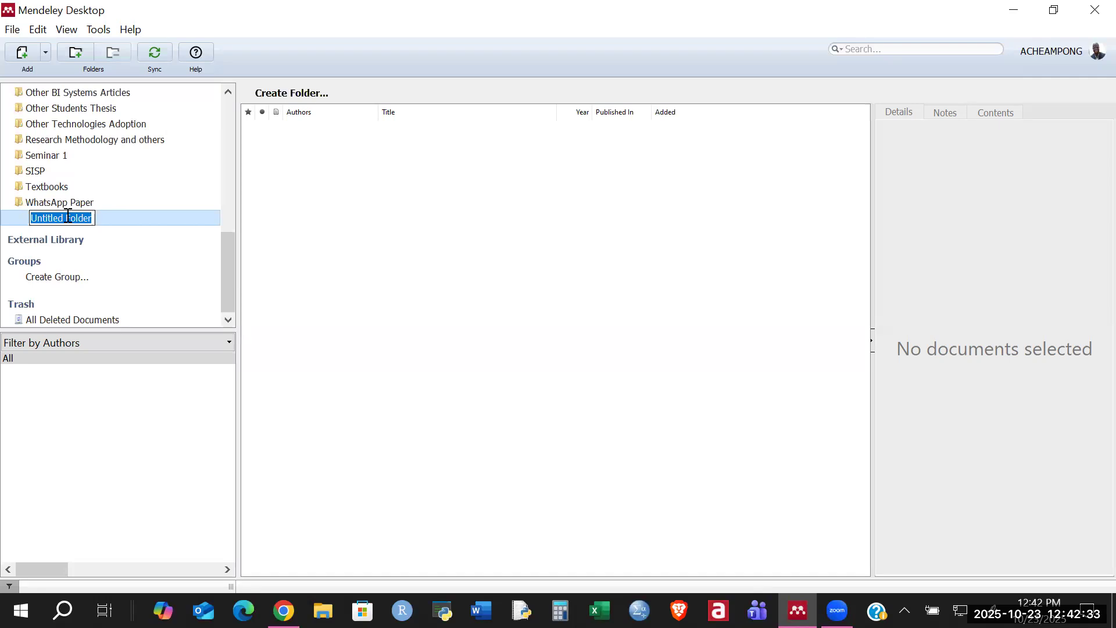
text(AI in)
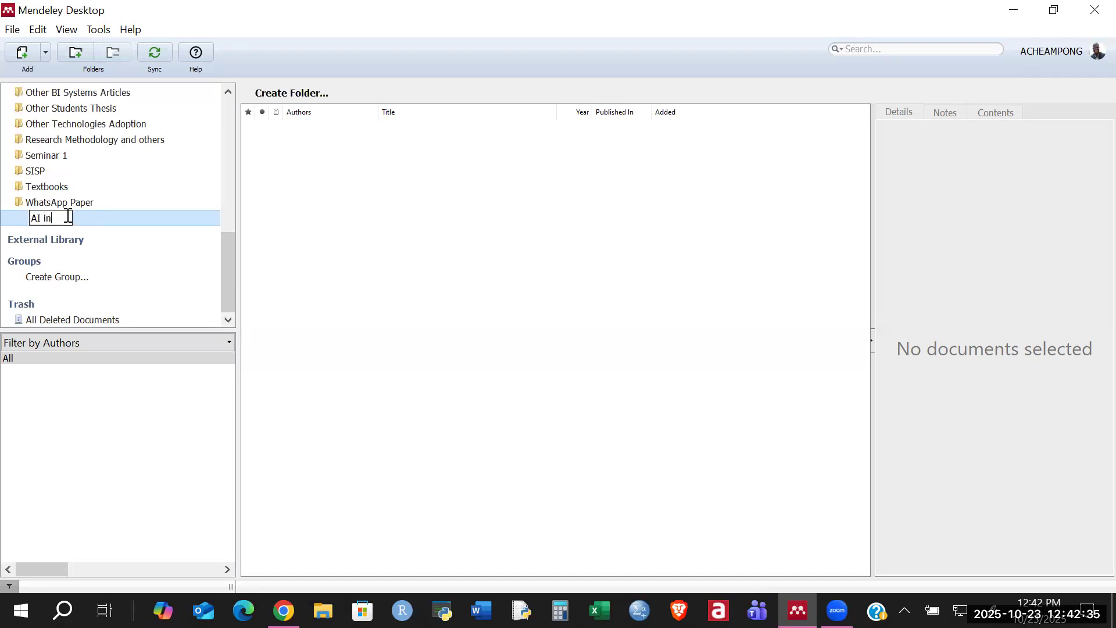
text( Cybersecurity)
key(Return)
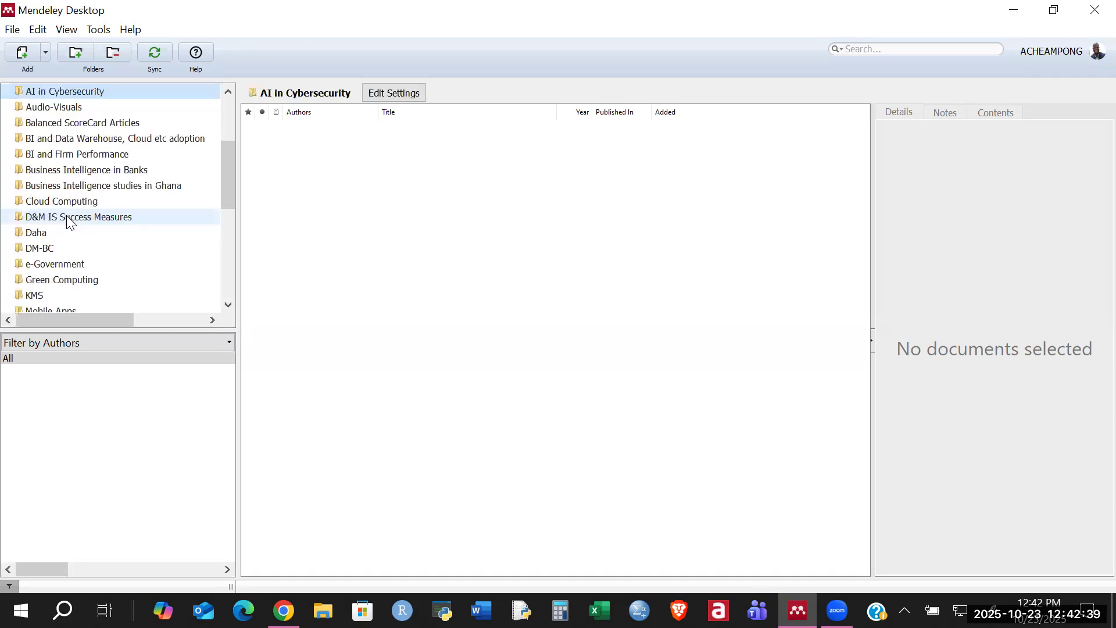
scroll(93, 241, up, 3)
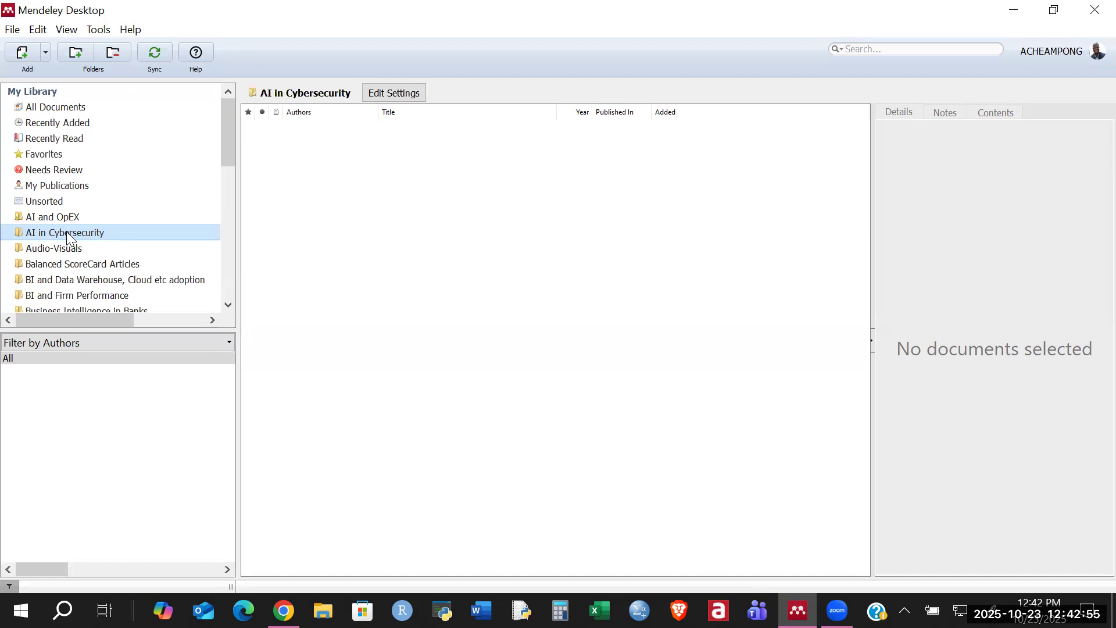
click(14, 30)
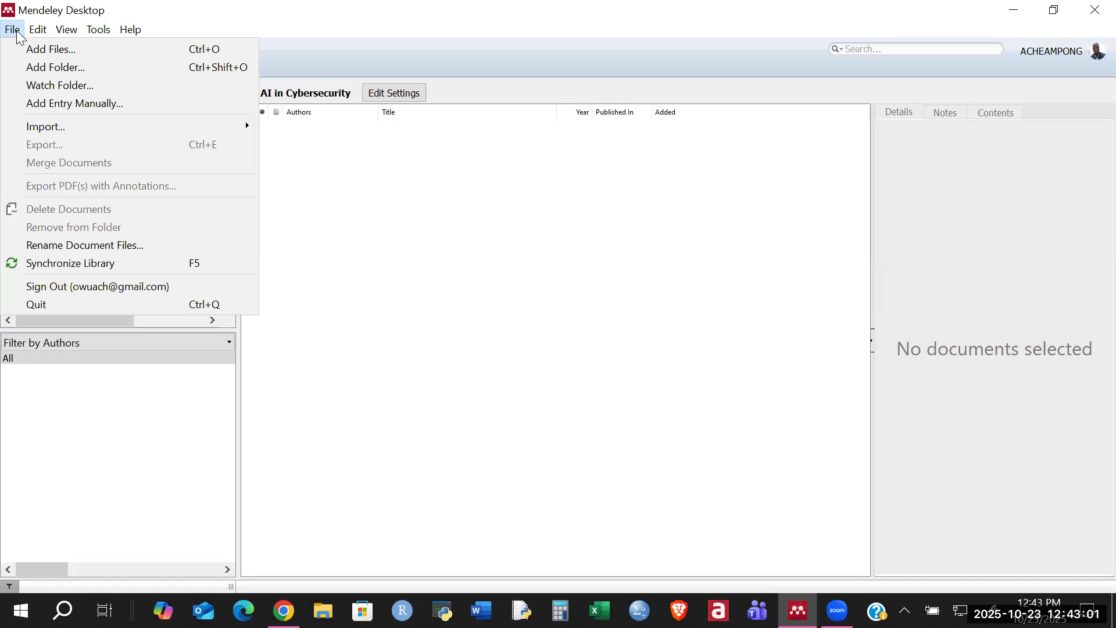
click(24, 49)
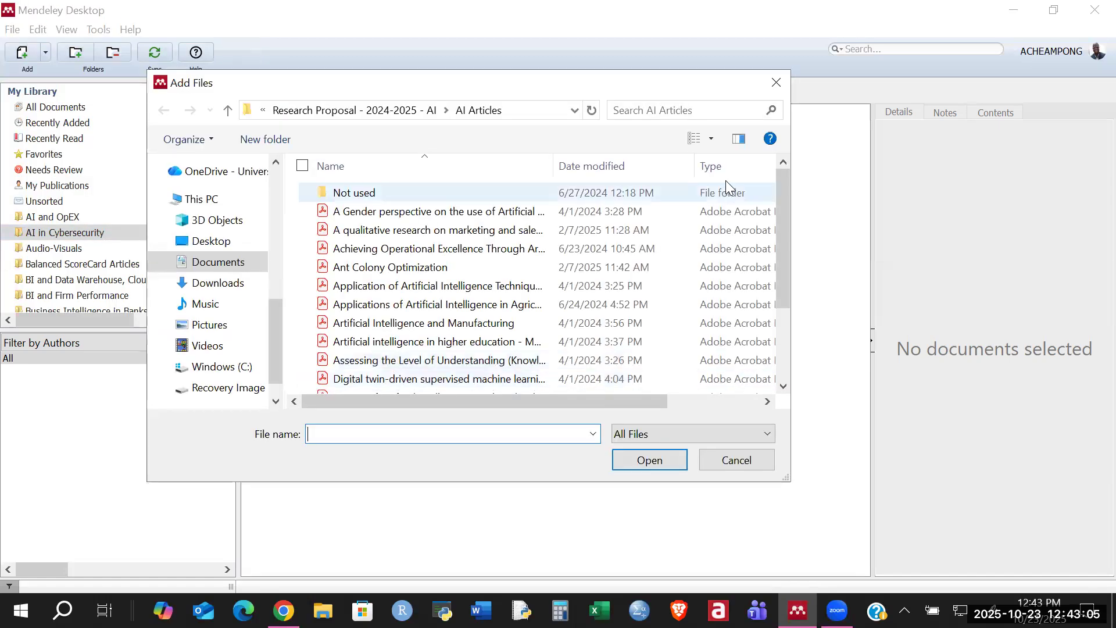
click(766, 95)
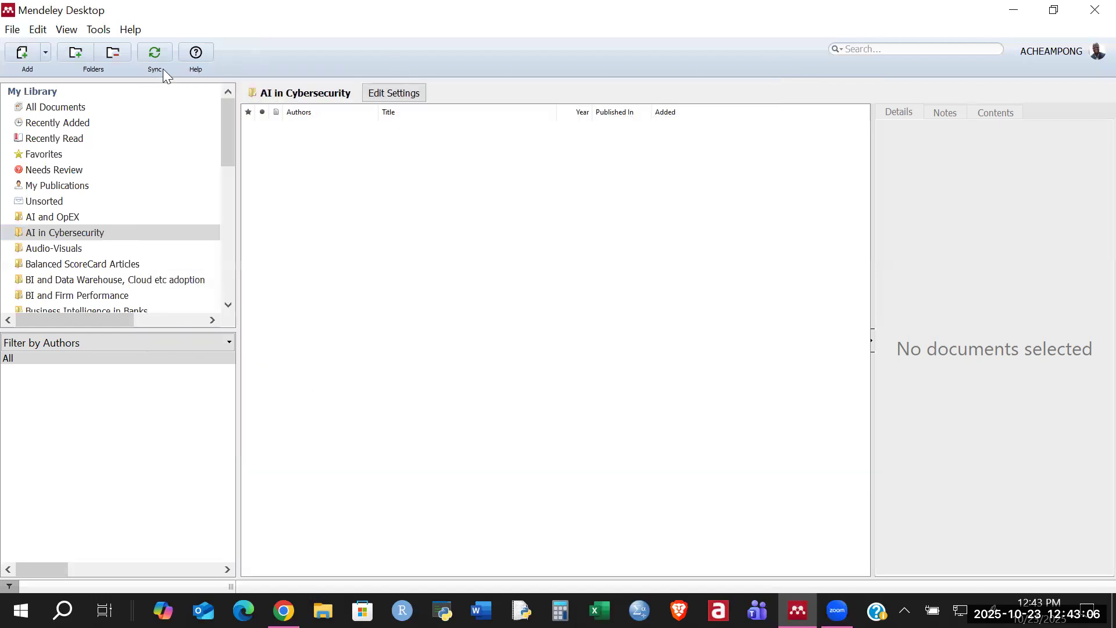
Add the AI Articles PDFs "A Gender perspective…", "Achieving Operational Excellence…" and "Application of Artificial Intelligence Techniques…" to the AI in Cybersecurity folder
click(8, 32)
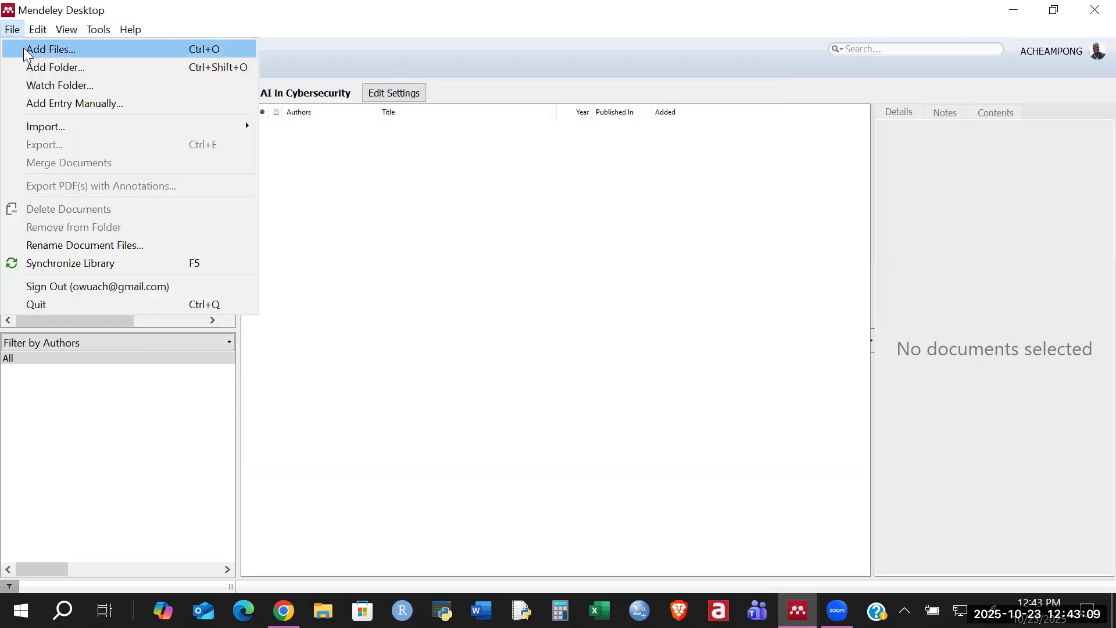
click(23, 49)
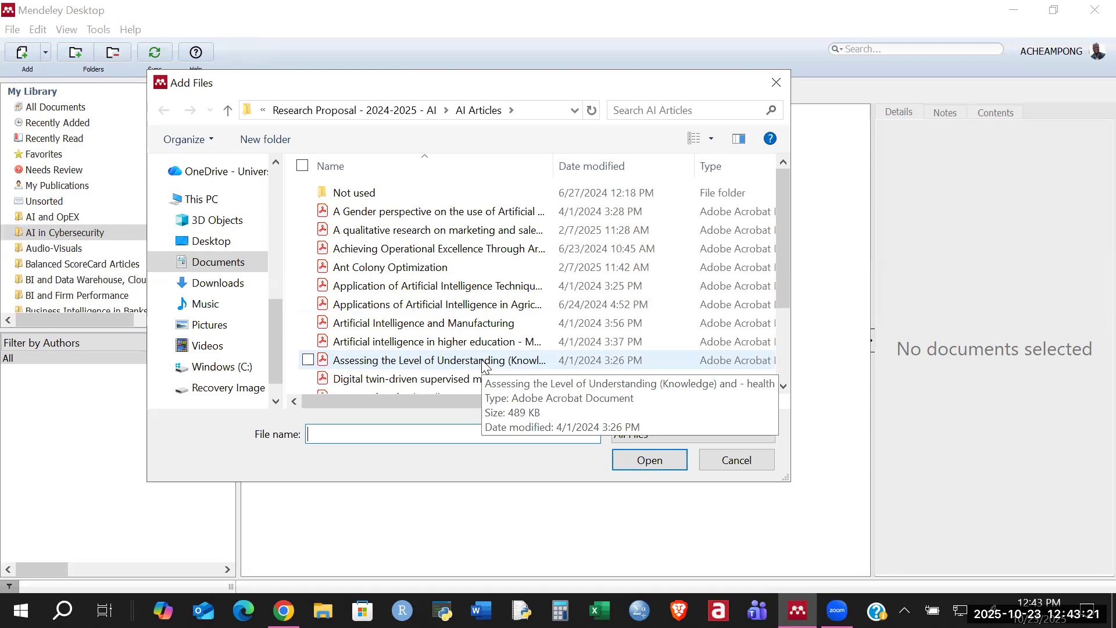
click(388, 213)
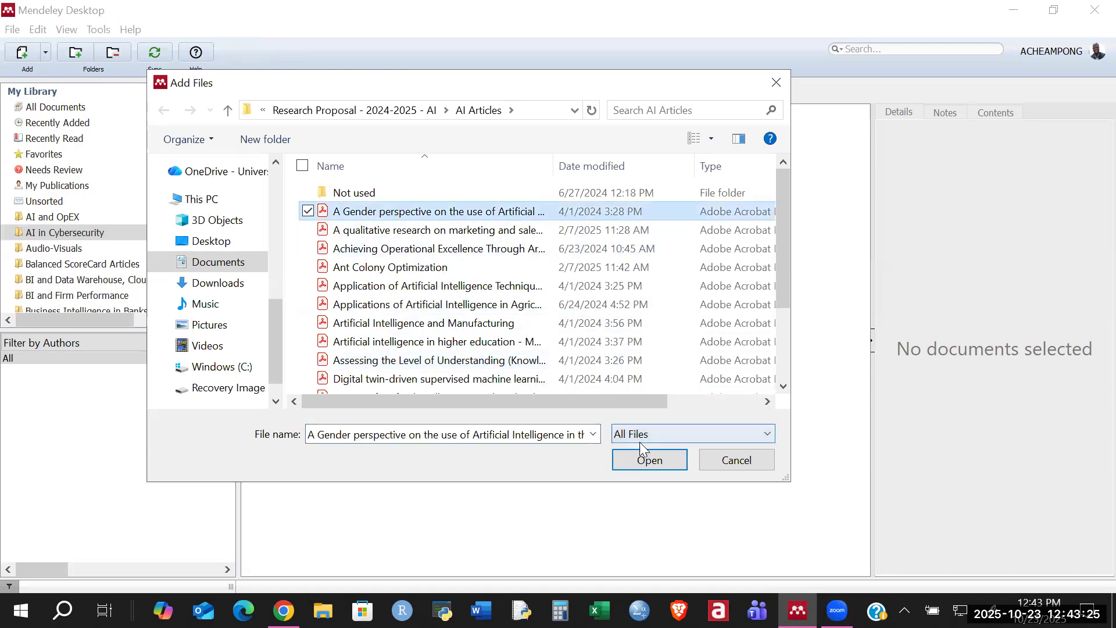
ctrl+click(360, 248)
ctrl+click(441, 286)
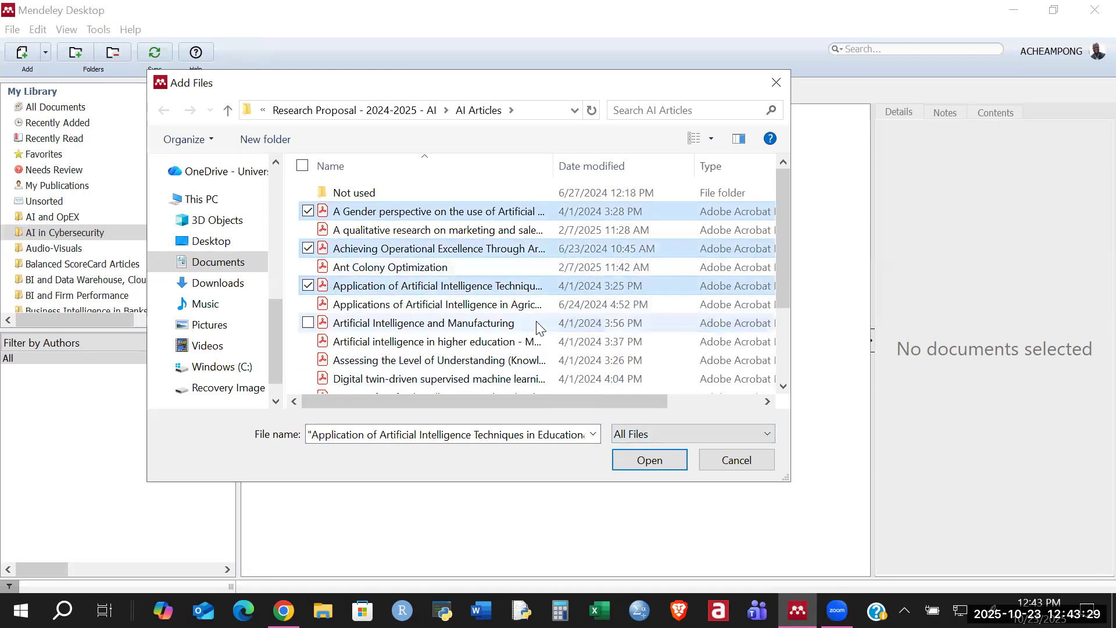
click(646, 461)
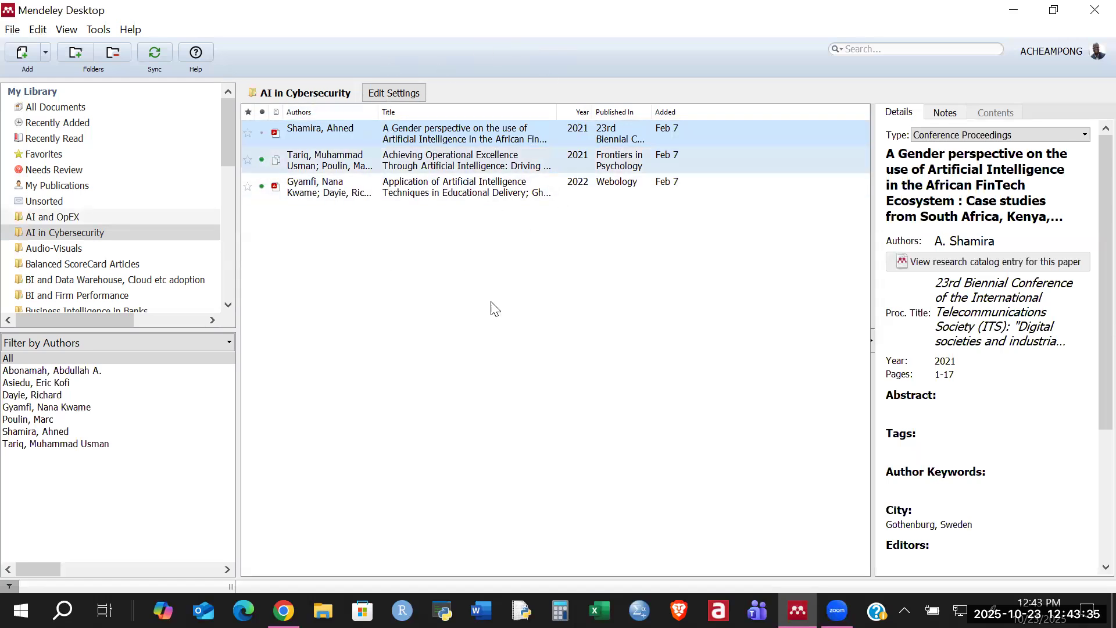
click(524, 308)
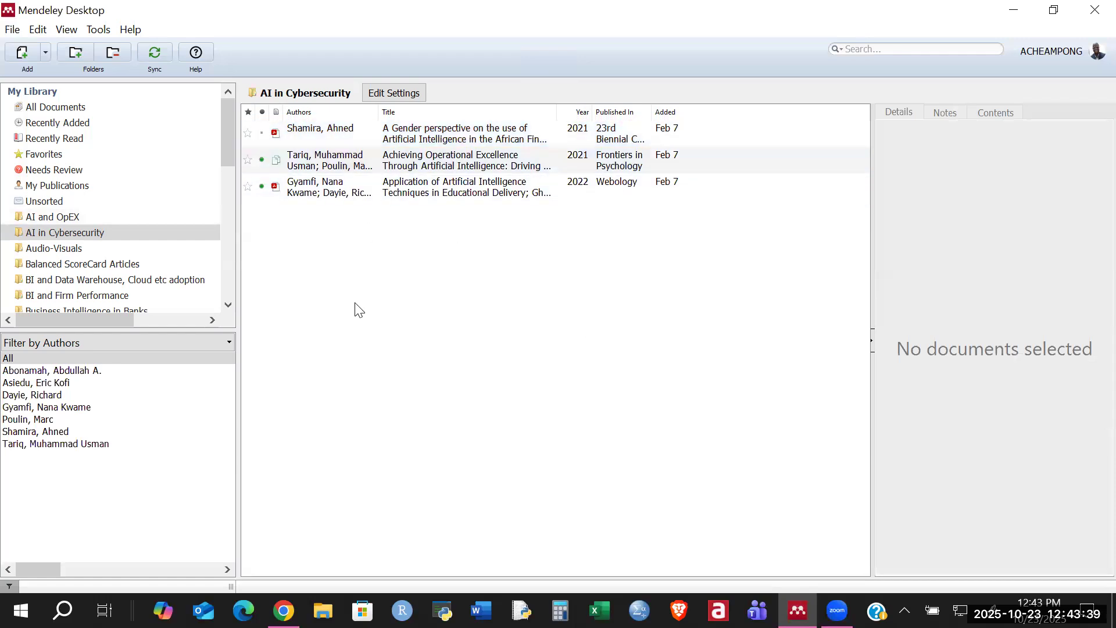
View the documents in the Balanced ScoreCard Articles and BI and Firm Performance folders
key(Down)
key(Down)
key(Down)
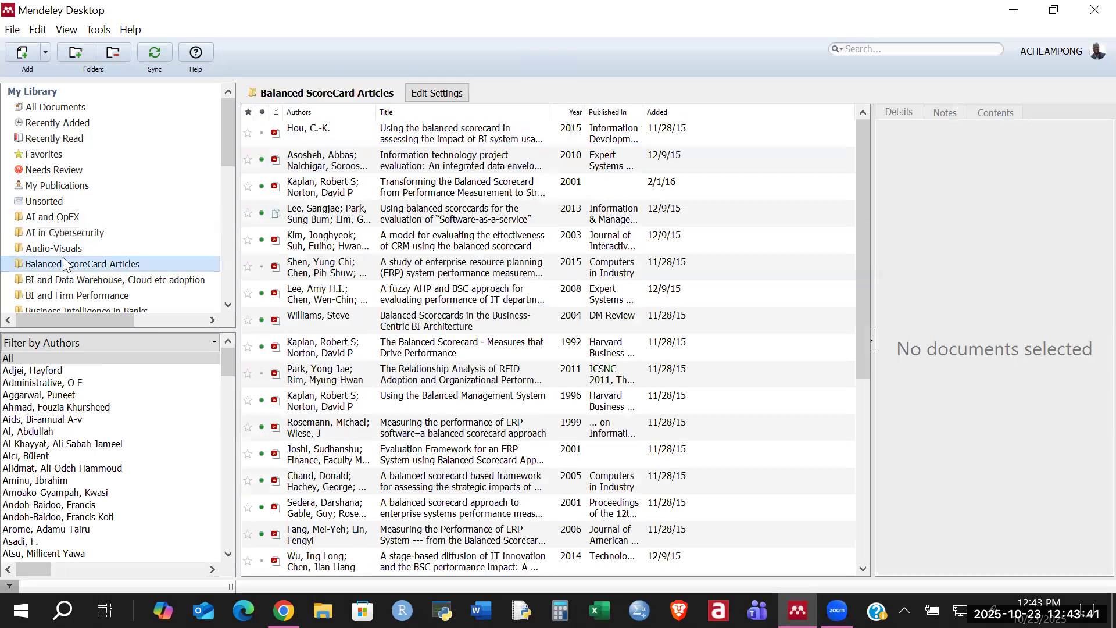
click(82, 296)
scroll(123, 306, down, 1)
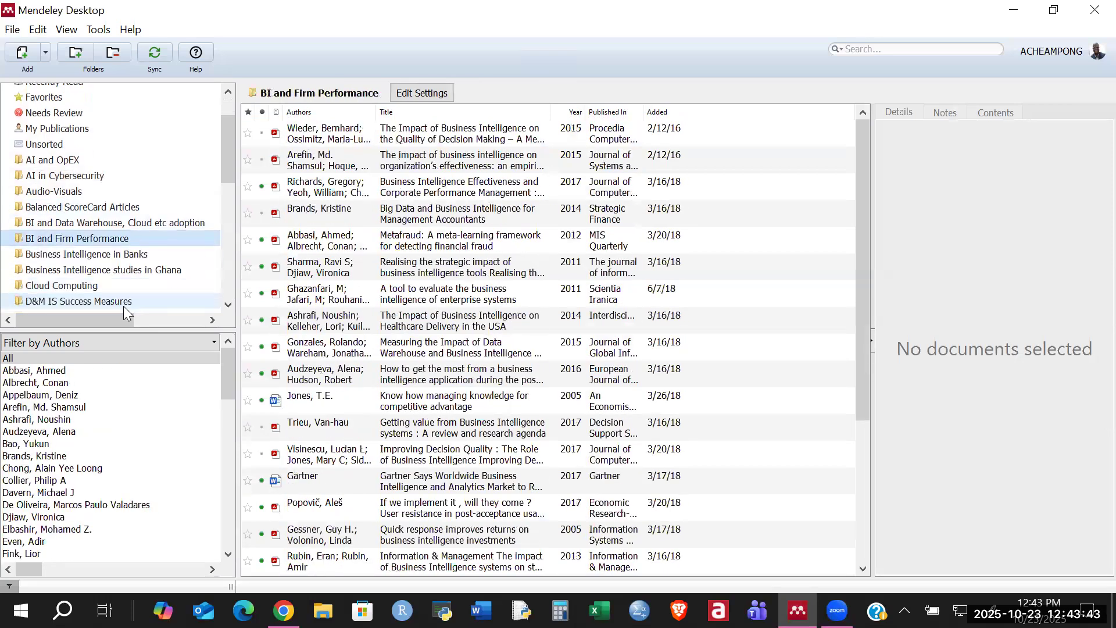
View the documents in the Business Intelligence studies in Ghana folder
click(108, 272)
scroll(117, 297, up, 2)
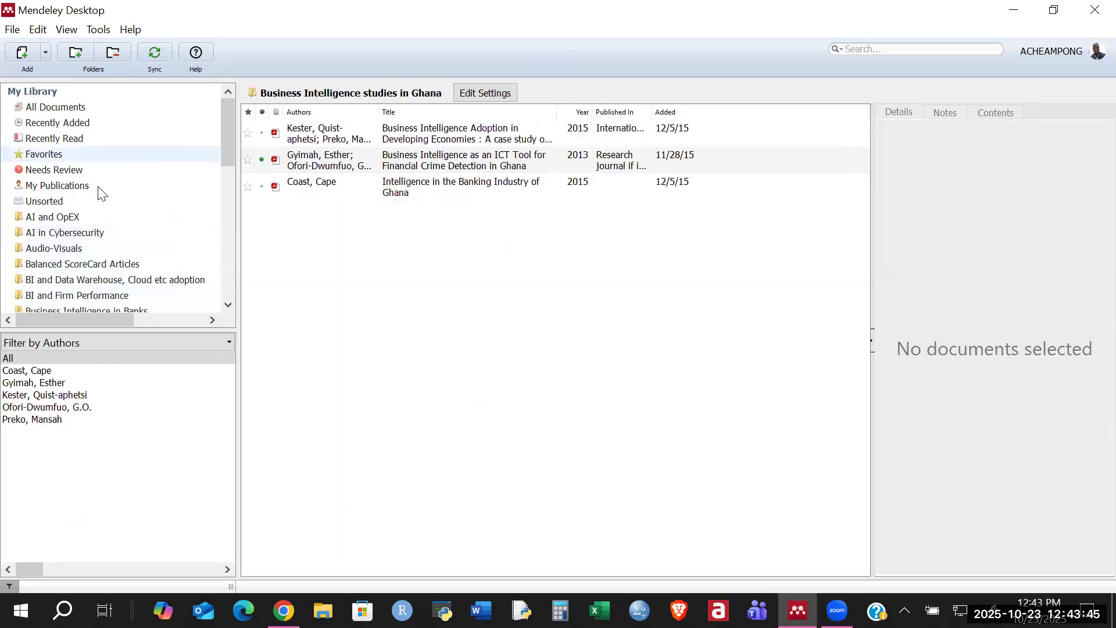
Browse the drive folders offered for a whole-folder import and cancel without importing any
click(13, 30)
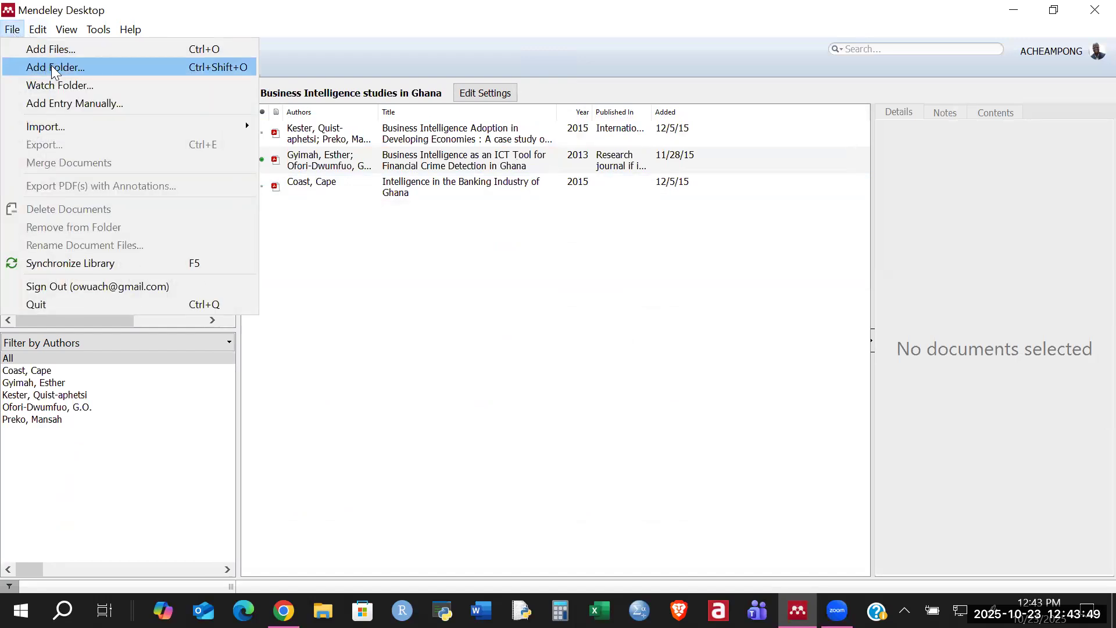
click(52, 67)
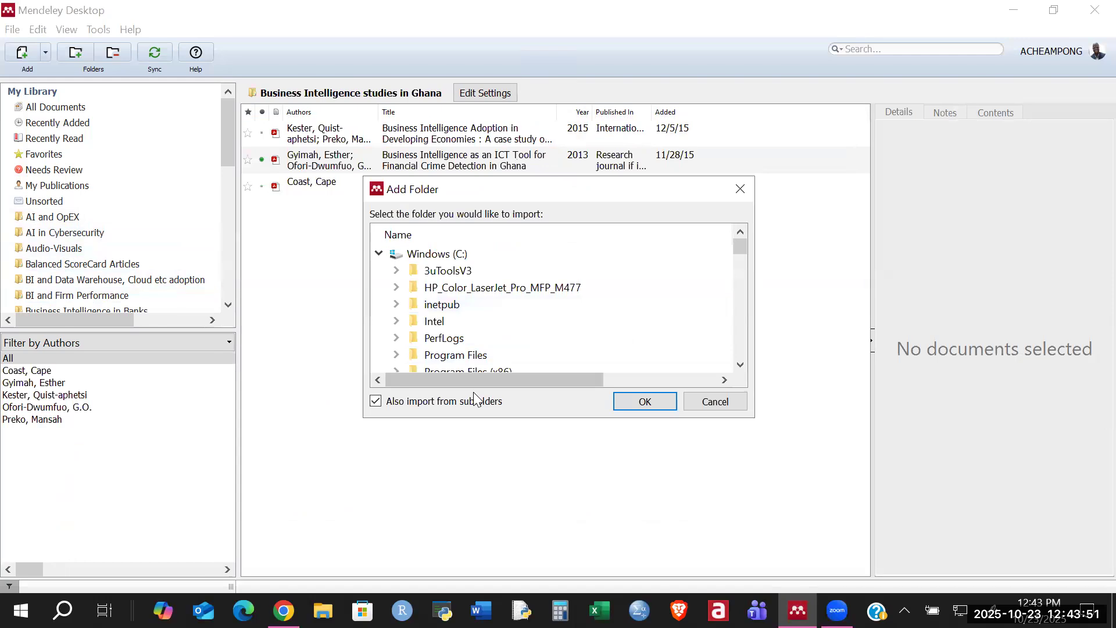
scroll(542, 324, down, 10)
scroll(543, 324, up, 10)
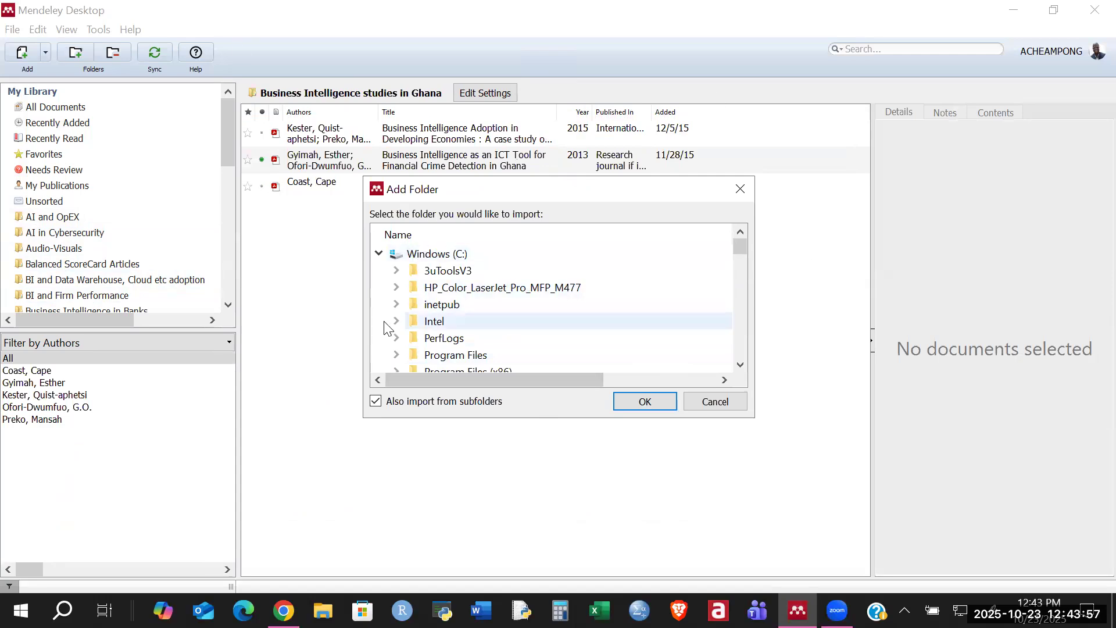
click(710, 401)
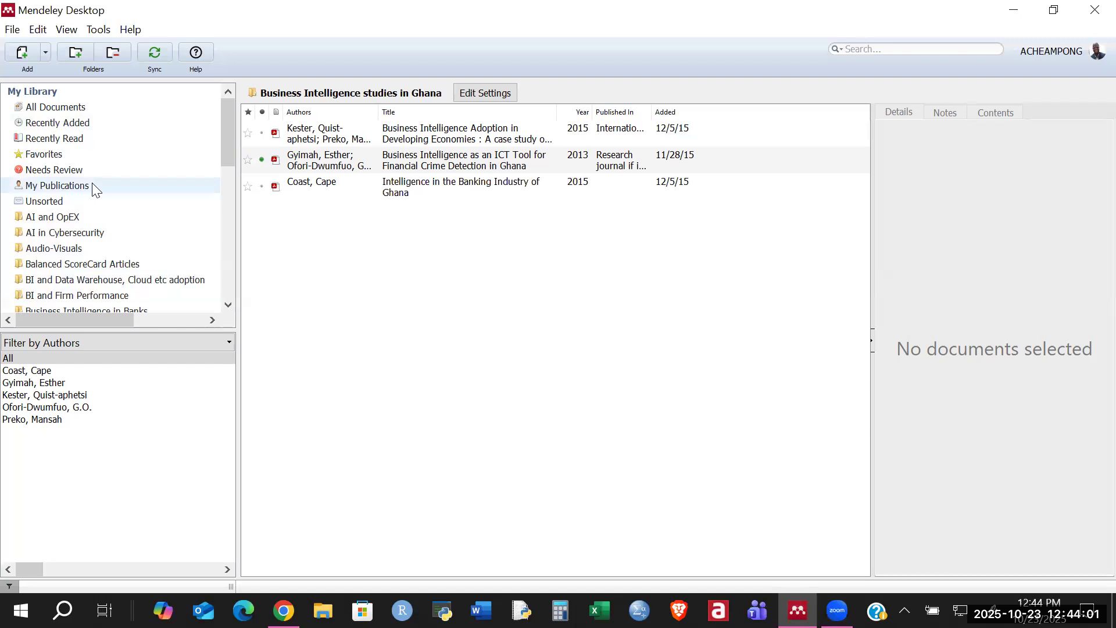
Show the AI in Cybersecurity folder and review the full reference details of "A Gender perspective on the use of Artificial Intelligence…"
click(58, 233)
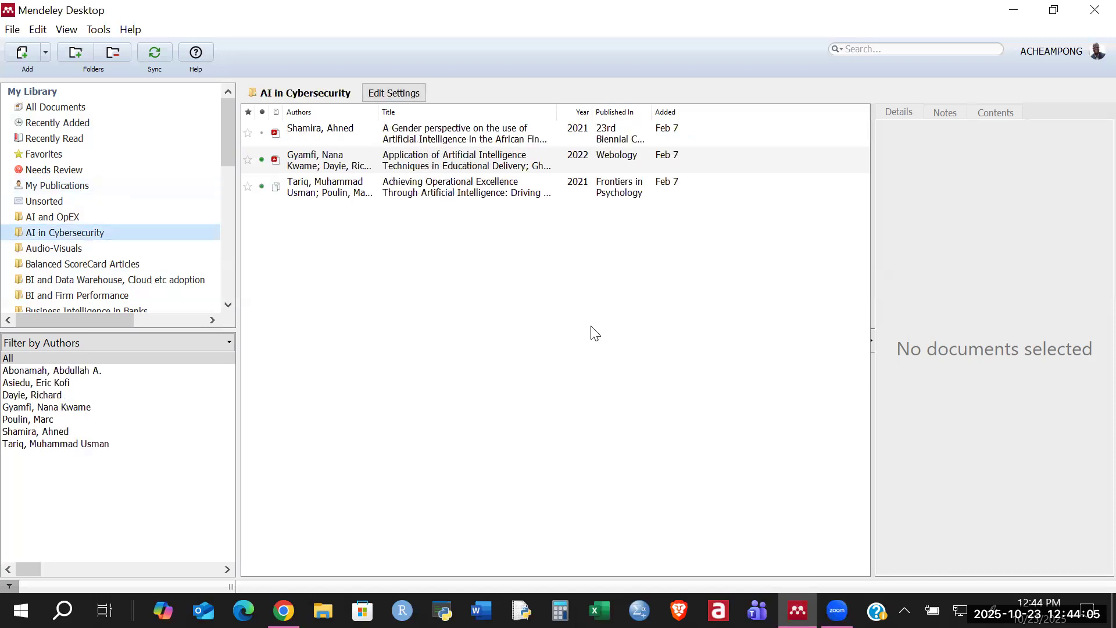
click(304, 129)
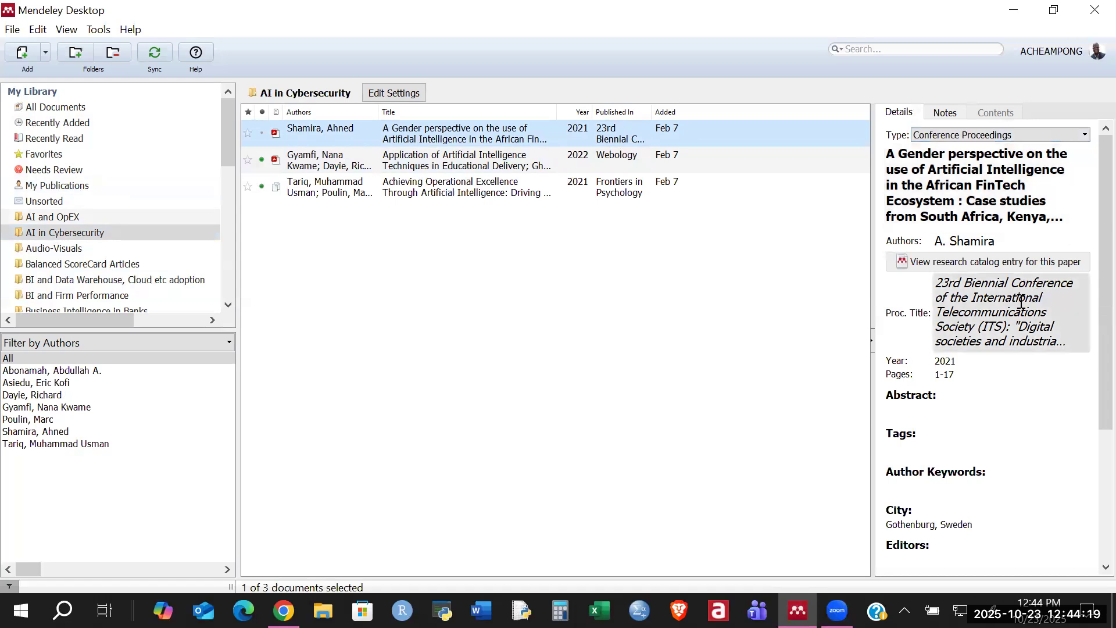
scroll(1014, 302, down, 2)
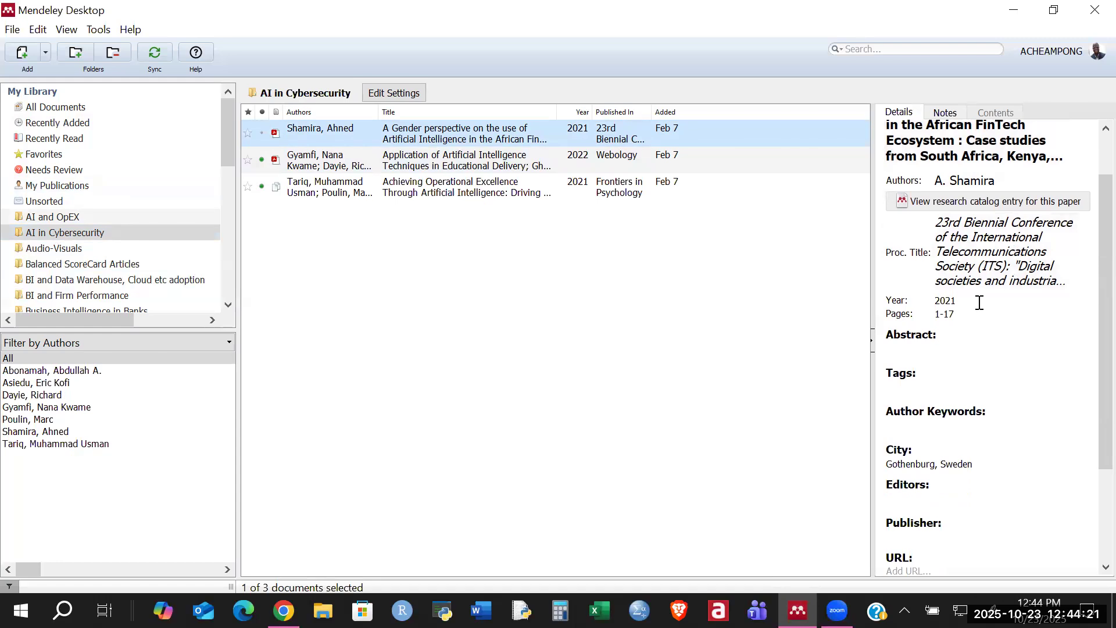
scroll(978, 302, down, 3)
scroll(970, 247, down, 1)
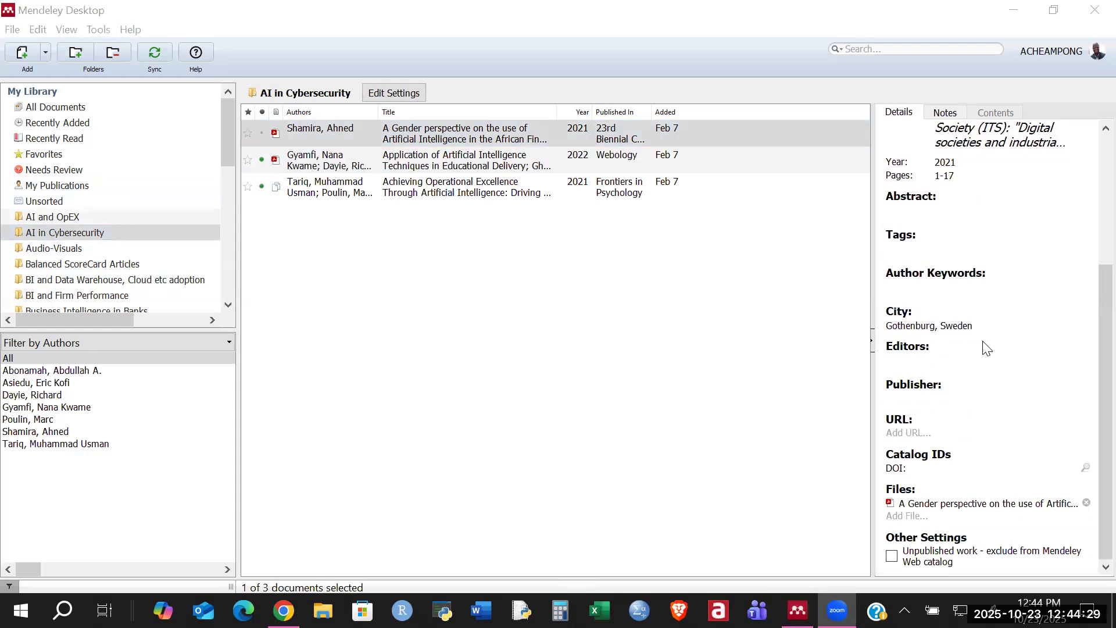
scroll(986, 348, up, 5)
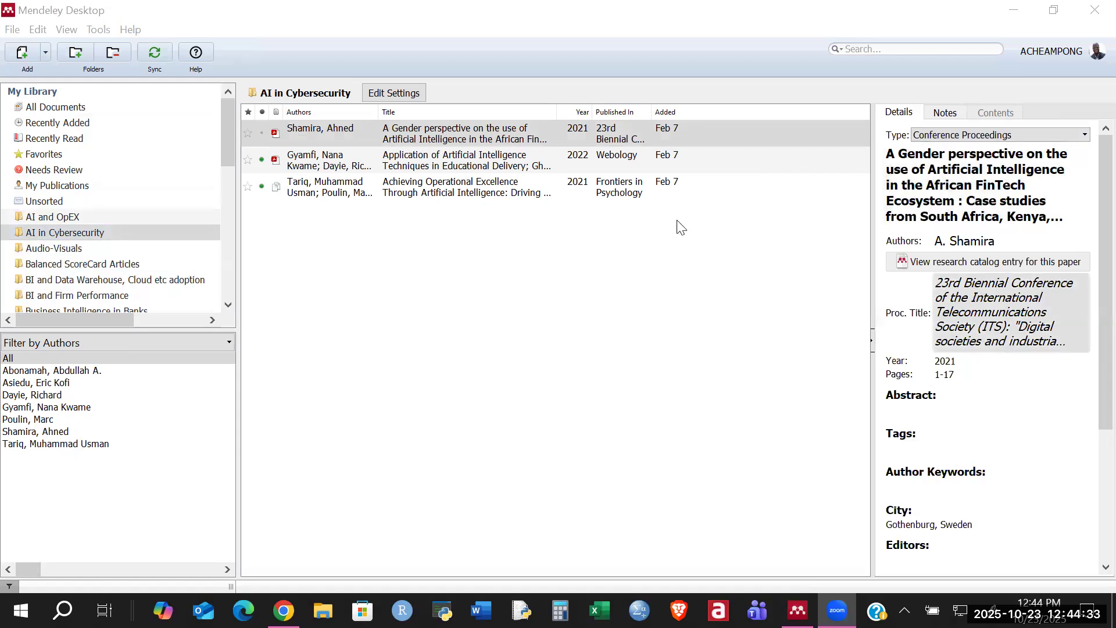
Review the reference details of "Application of Artificial Intelligence Techniques in Educational Delivery; Ghana Perspective", including abstract, keywords and catalog IDs
click(318, 165)
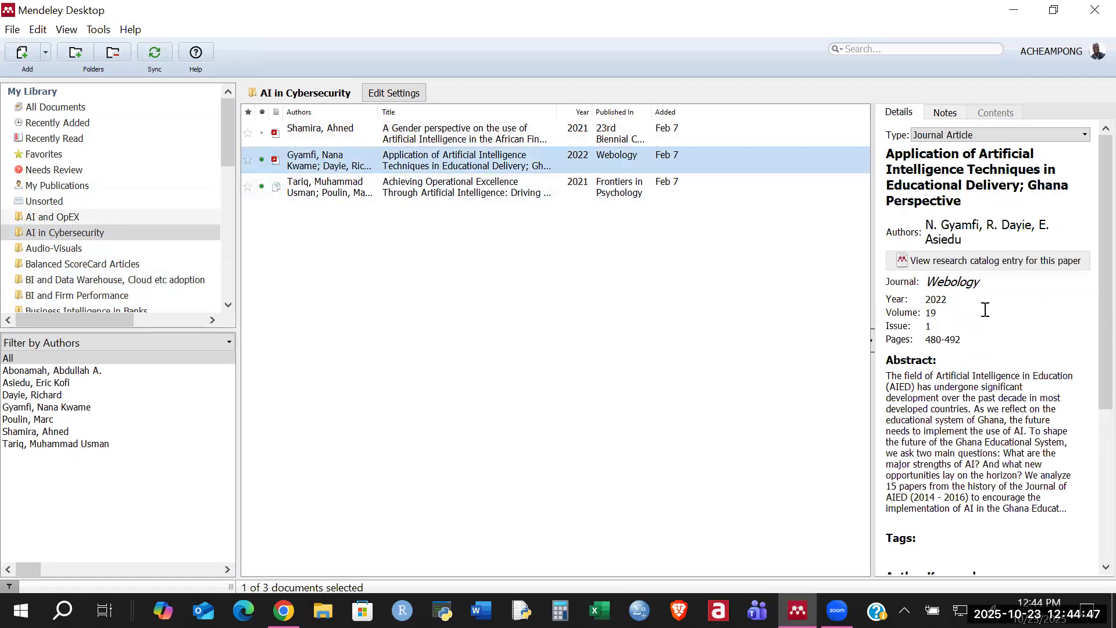
scroll(1011, 409, down, 5)
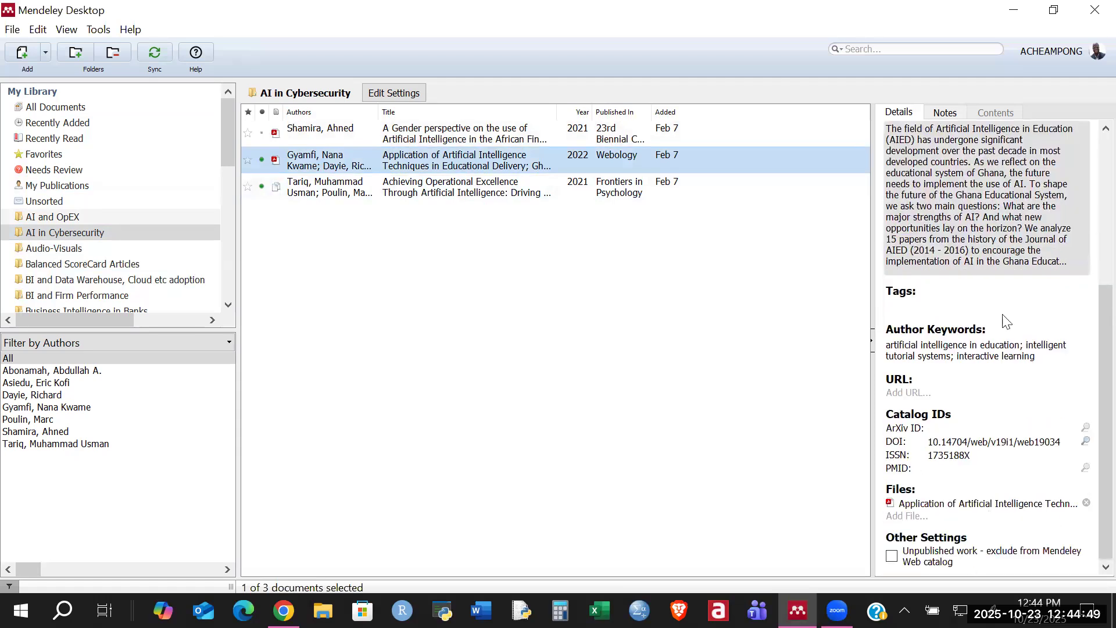
scroll(991, 324, up, 5)
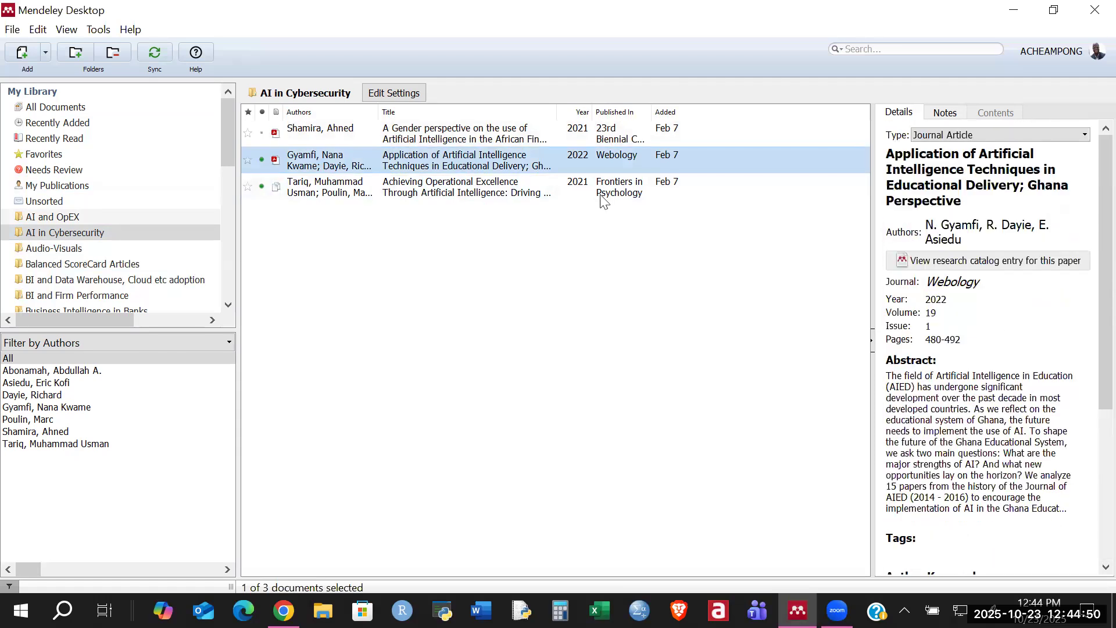
Review the reference details of "Achieving Operational Excellence Through Artificial Intelligence: Driving Forces and Barriers"
click(297, 192)
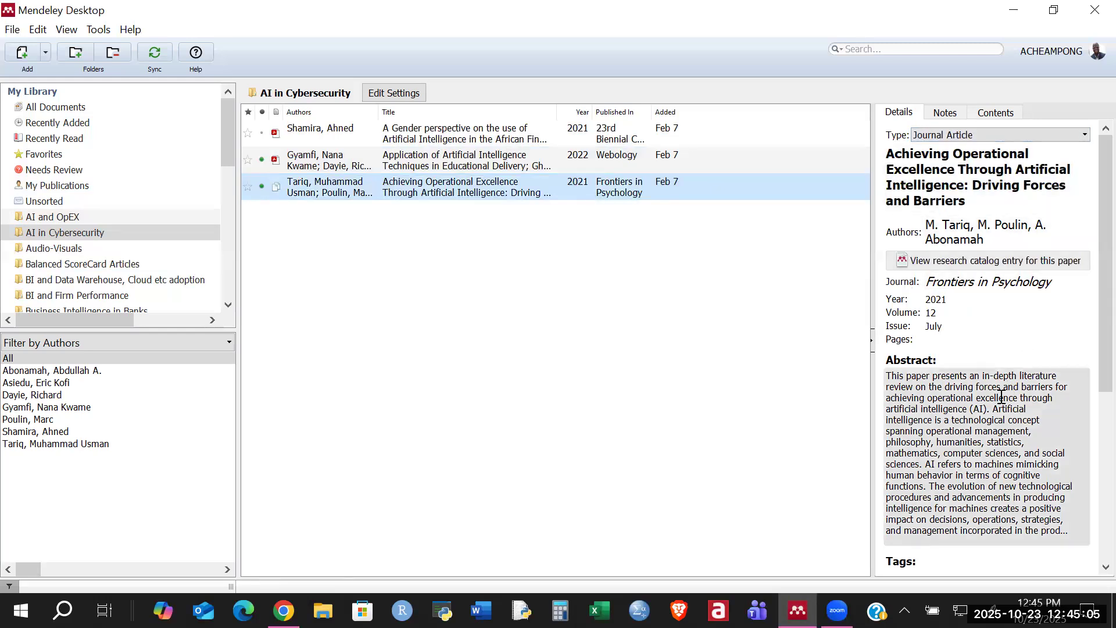
scroll(1017, 337, down, 5)
scroll(999, 274, up, 5)
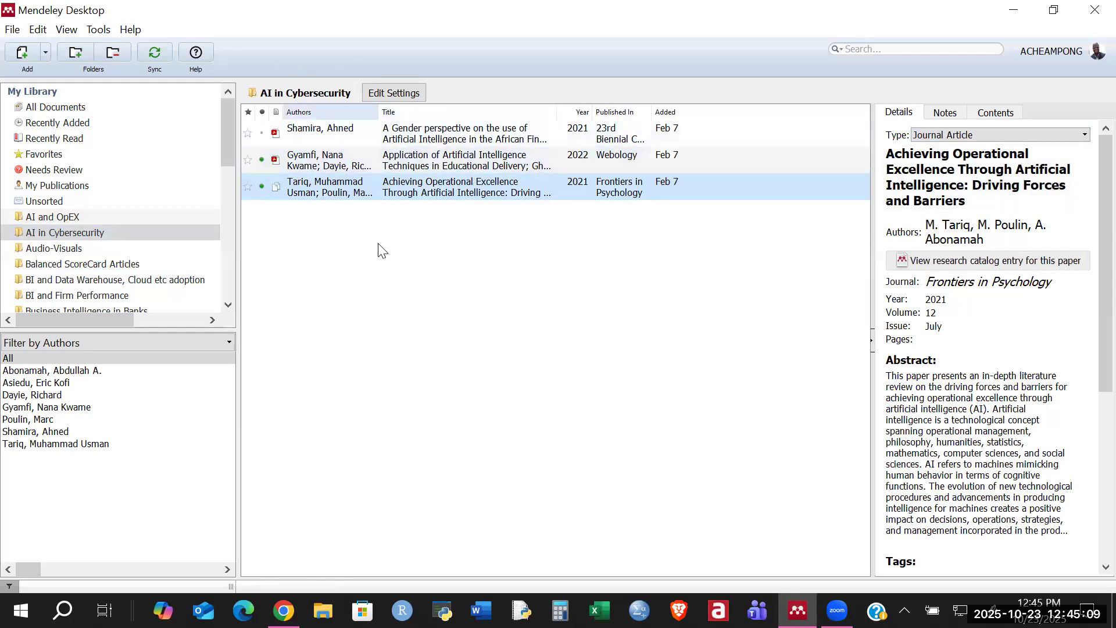
Open the "Achieving Operational Excellence…" PDF in the reader, skim its first two pages, and close it
double_click(323, 190)
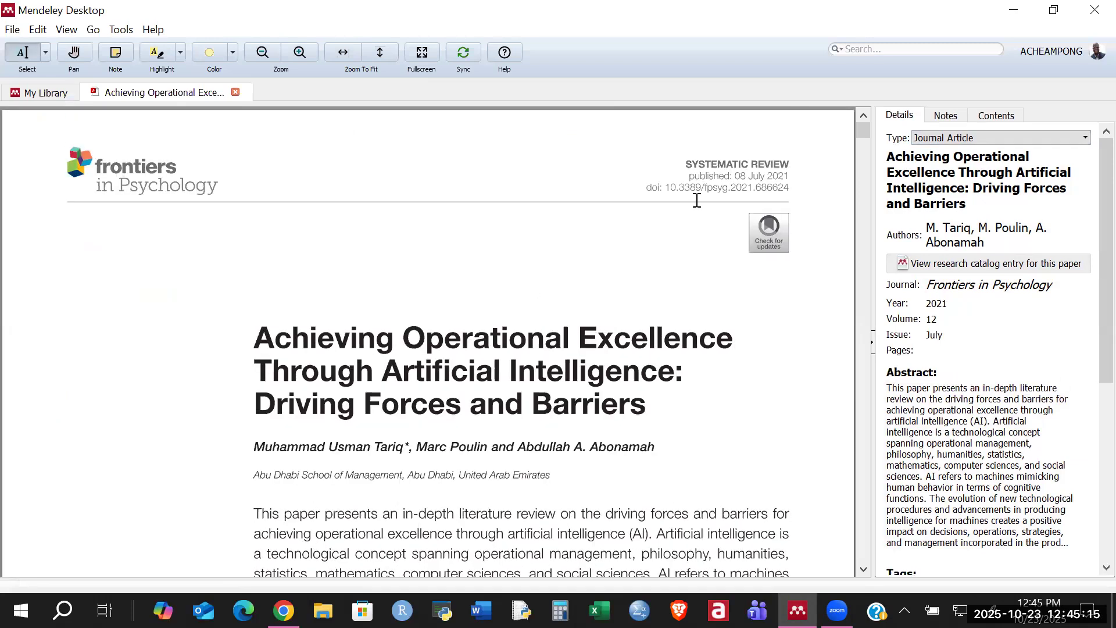
scroll(563, 343, down, 3)
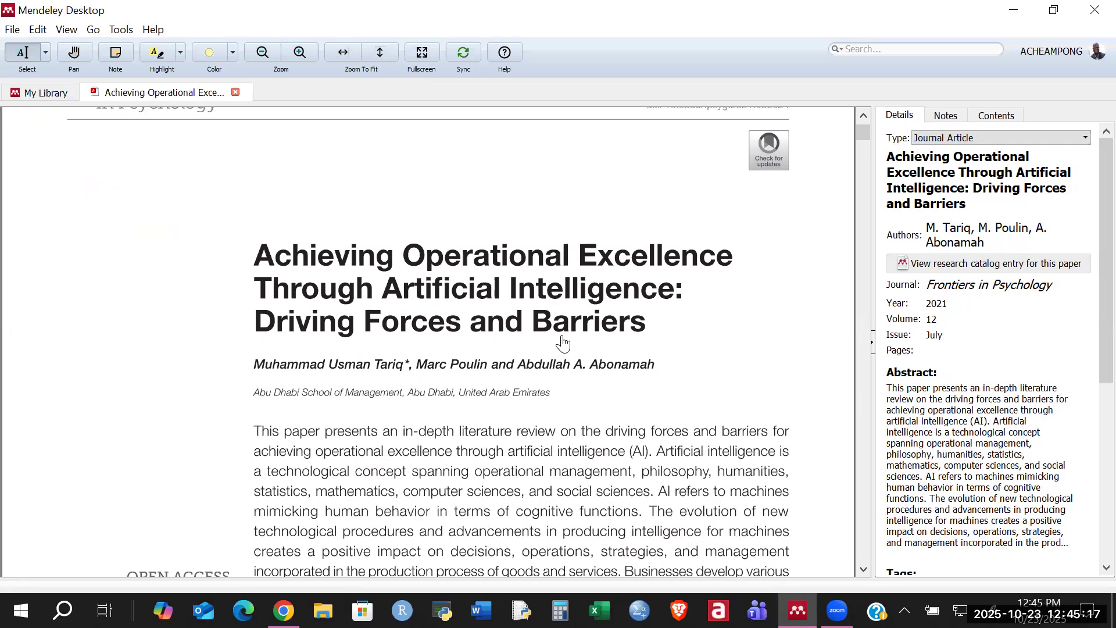
scroll(563, 343, down, 15)
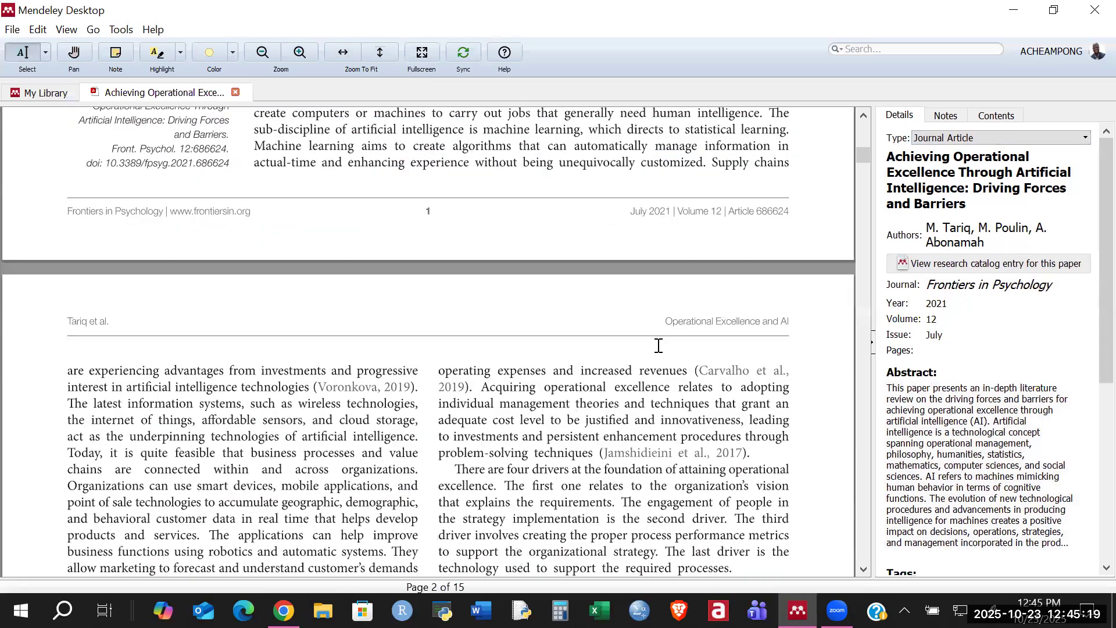
scroll(658, 346, down, 10)
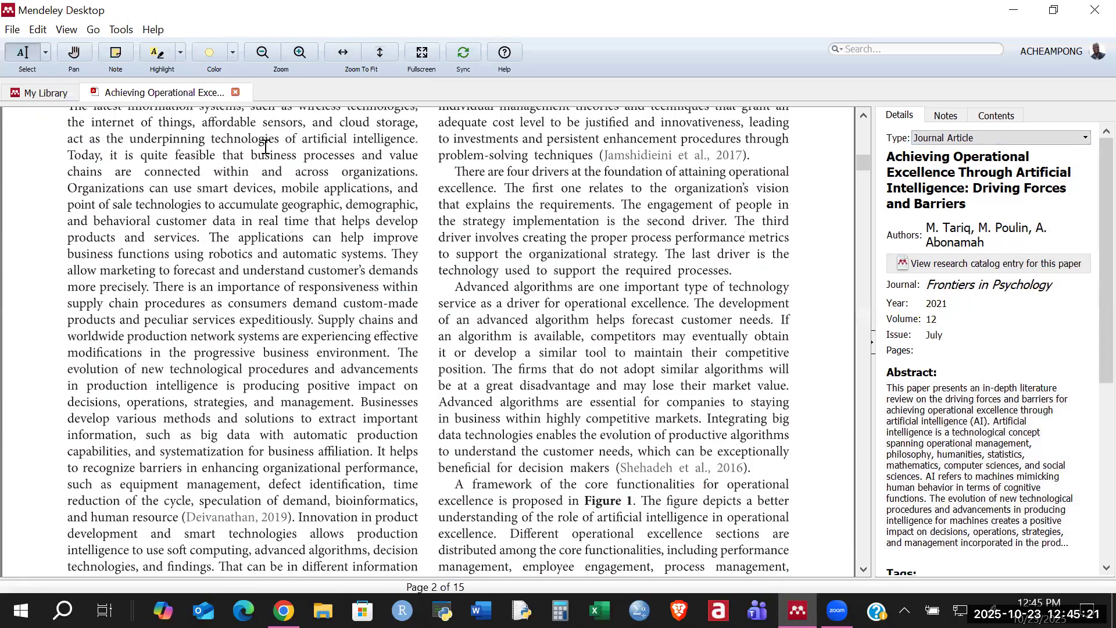
click(236, 92)
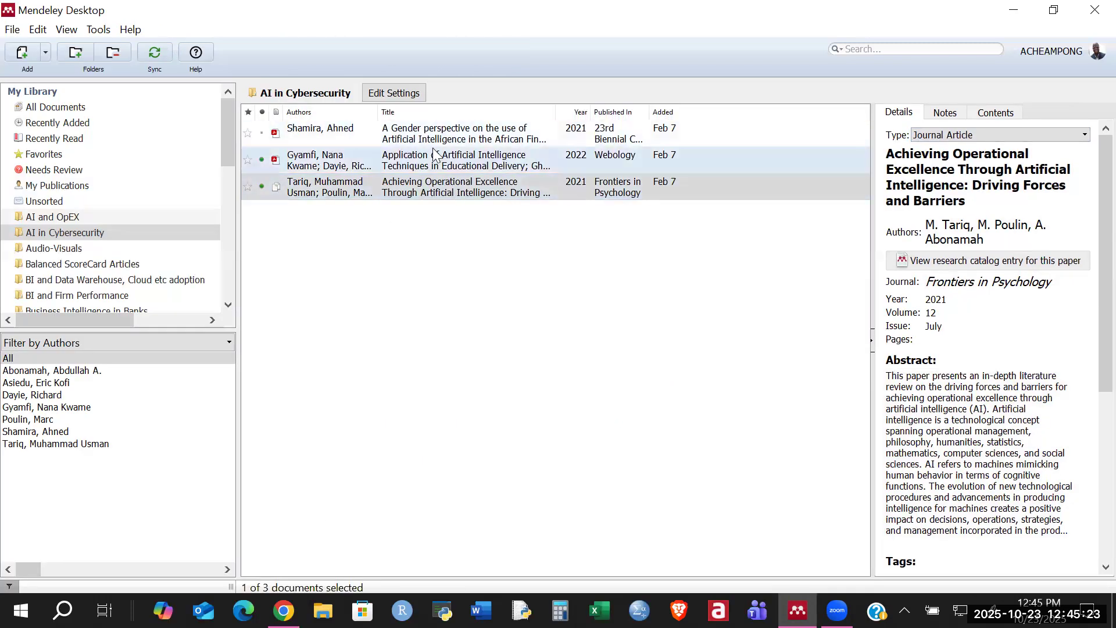
Open the "Application of Artificial Intelligence Techniques…" PDF in the reader, skim its first page, and close it
click(302, 162)
double_click(302, 161)
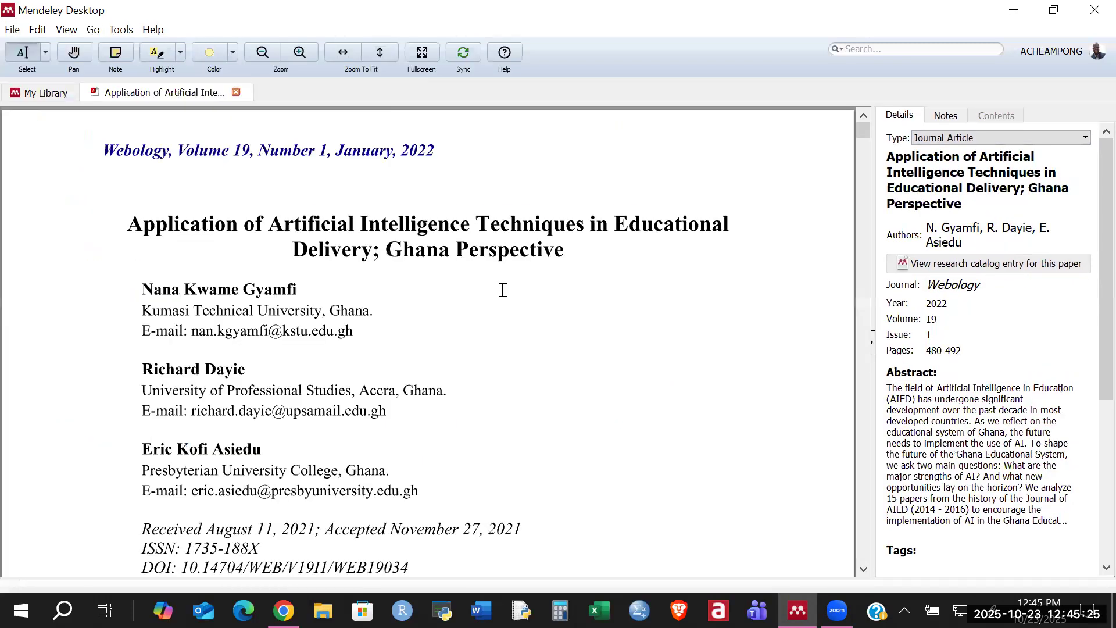
scroll(445, 413, down, 10)
scroll(445, 412, up, 10)
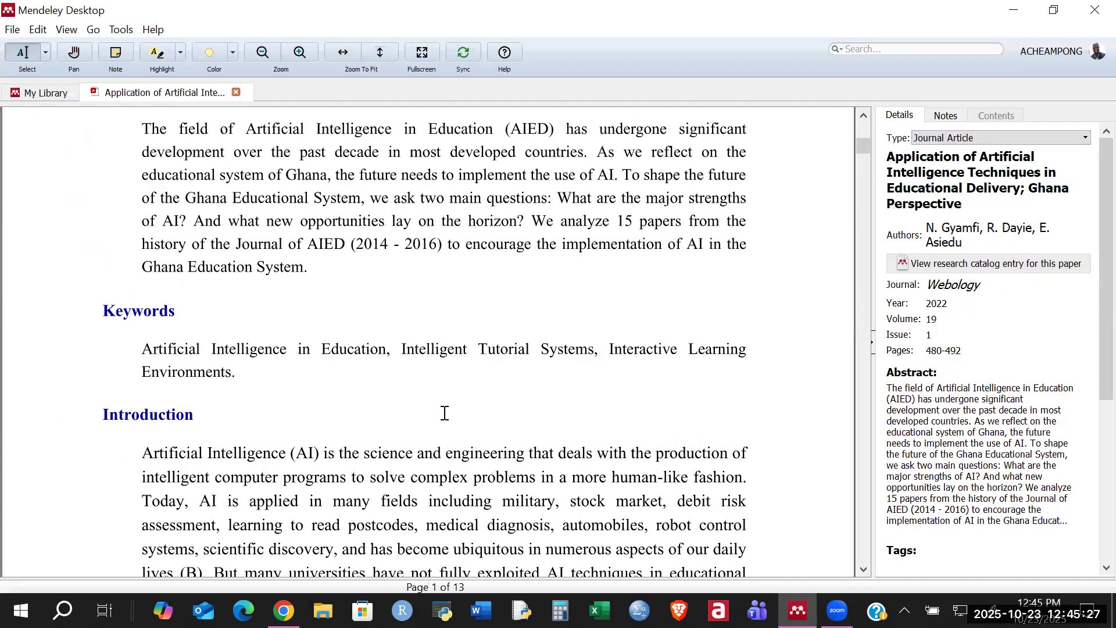
key(ctrl+w)
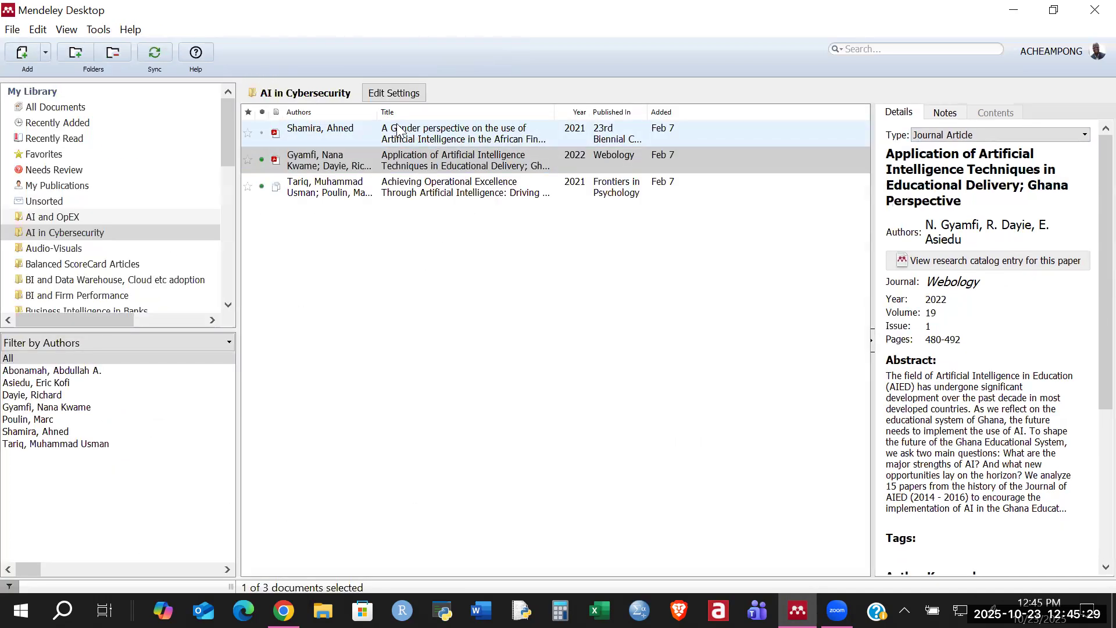
Open the "A Gender perspective…" conference paper PDF in the reader, skim it, and close it
click(392, 132)
double_click(391, 132)
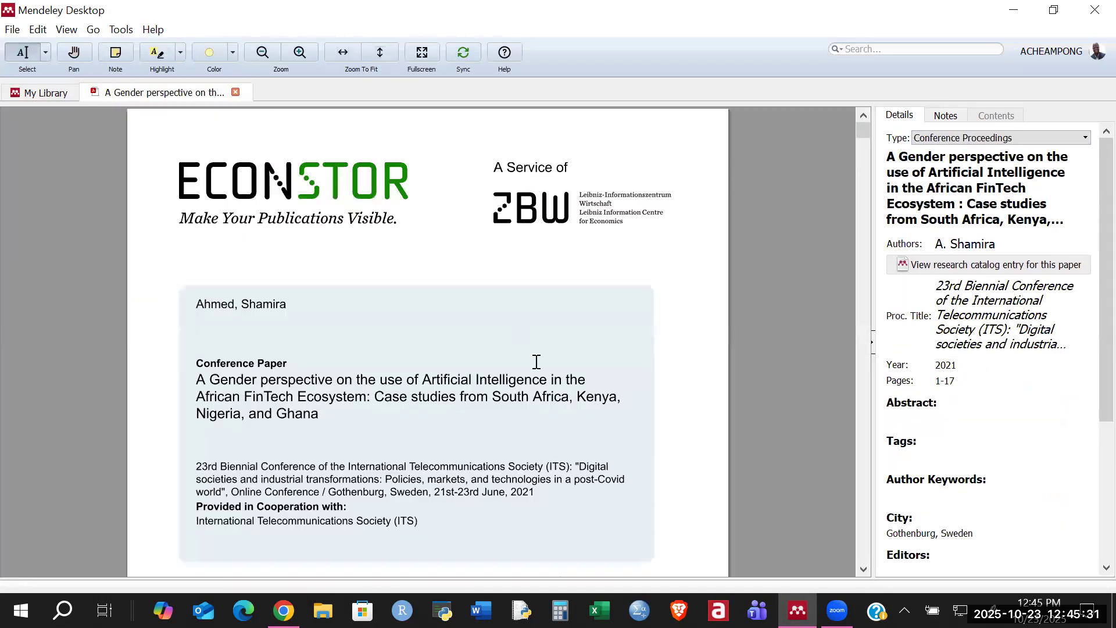
scroll(536, 361, down, 10)
scroll(535, 361, up, 10)
click(235, 92)
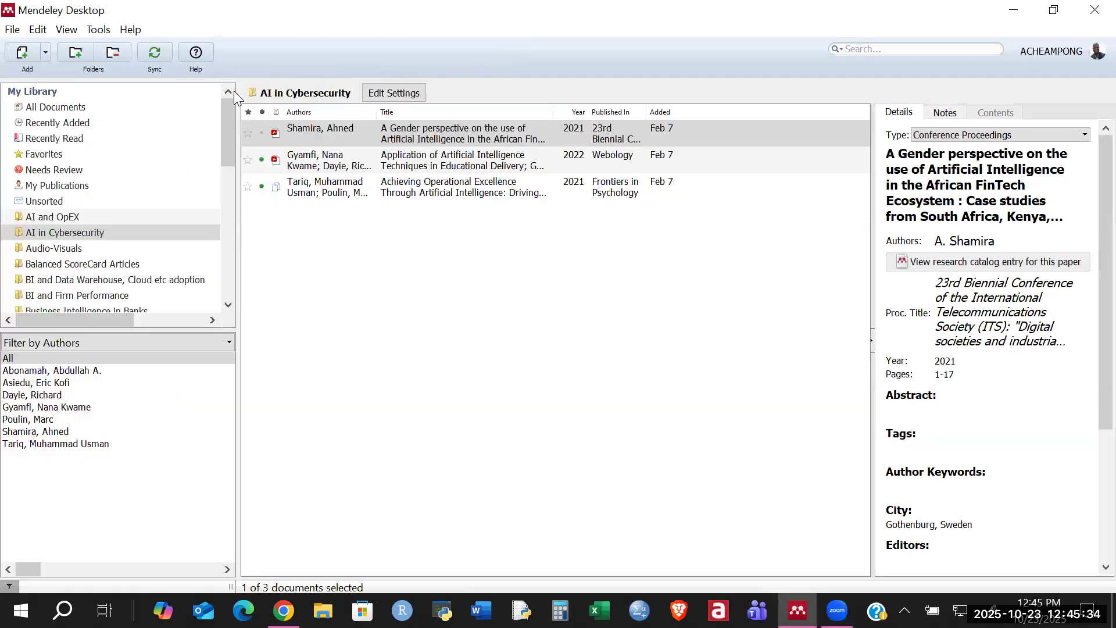
Open all three AI in Cybersecurity PDFs at the same time and switch between them in the reader
double_click(337, 168)
click(50, 93)
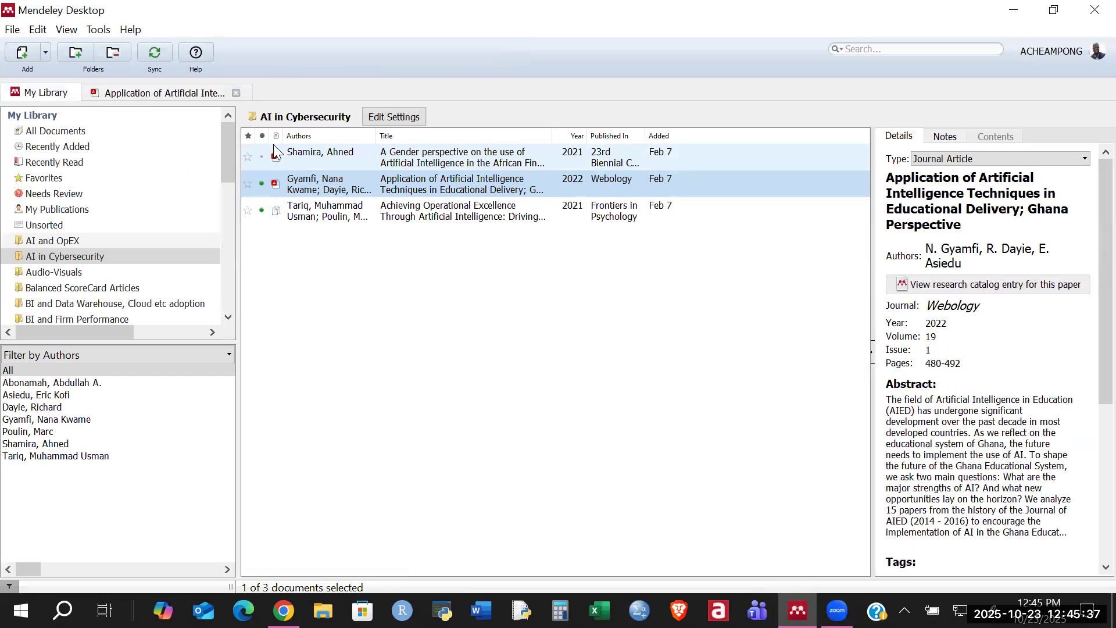
double_click(336, 159)
click(65, 96)
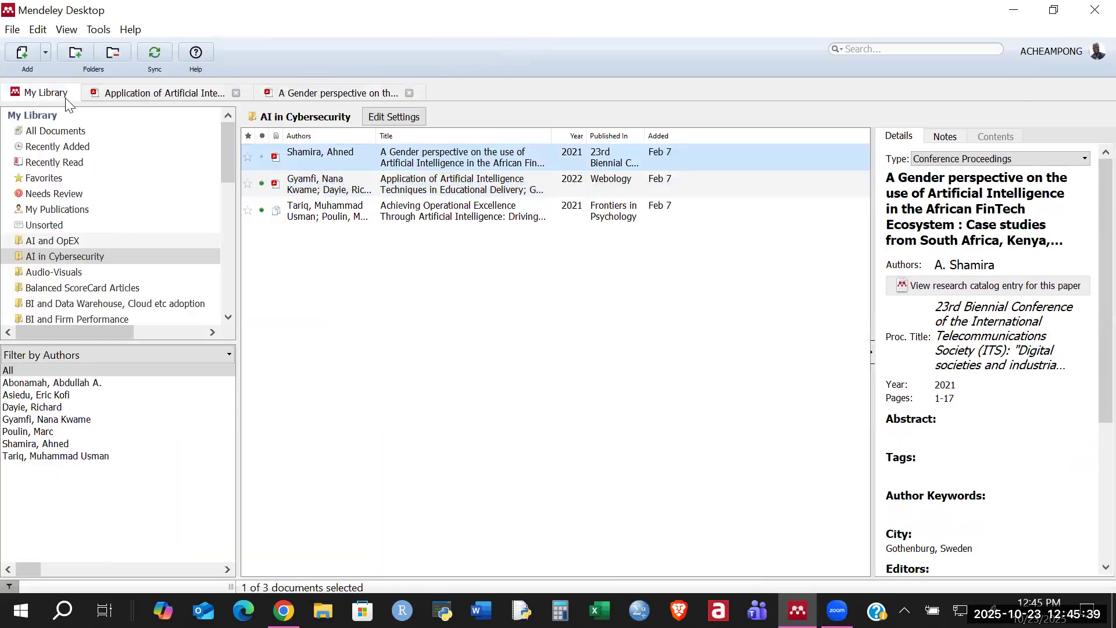
double_click(324, 210)
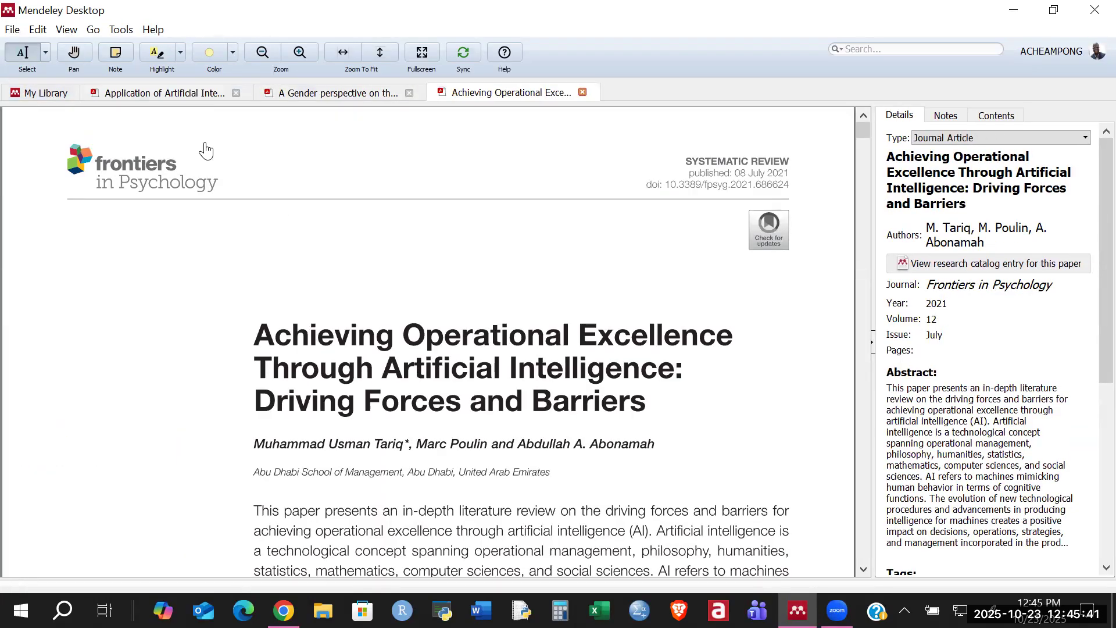
click(156, 98)
click(308, 100)
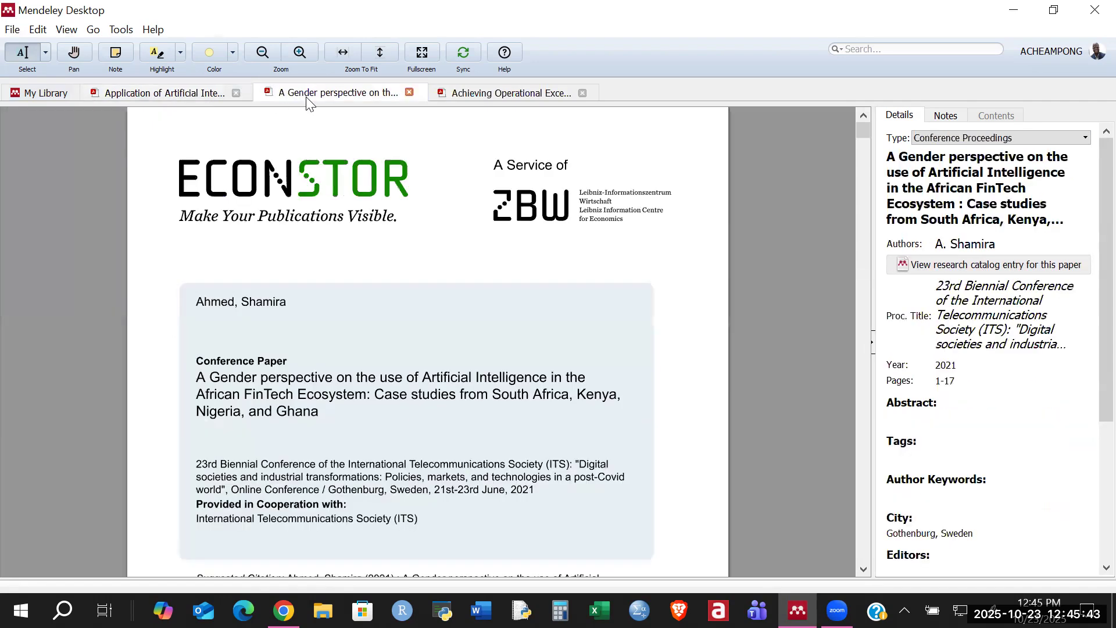
click(513, 99)
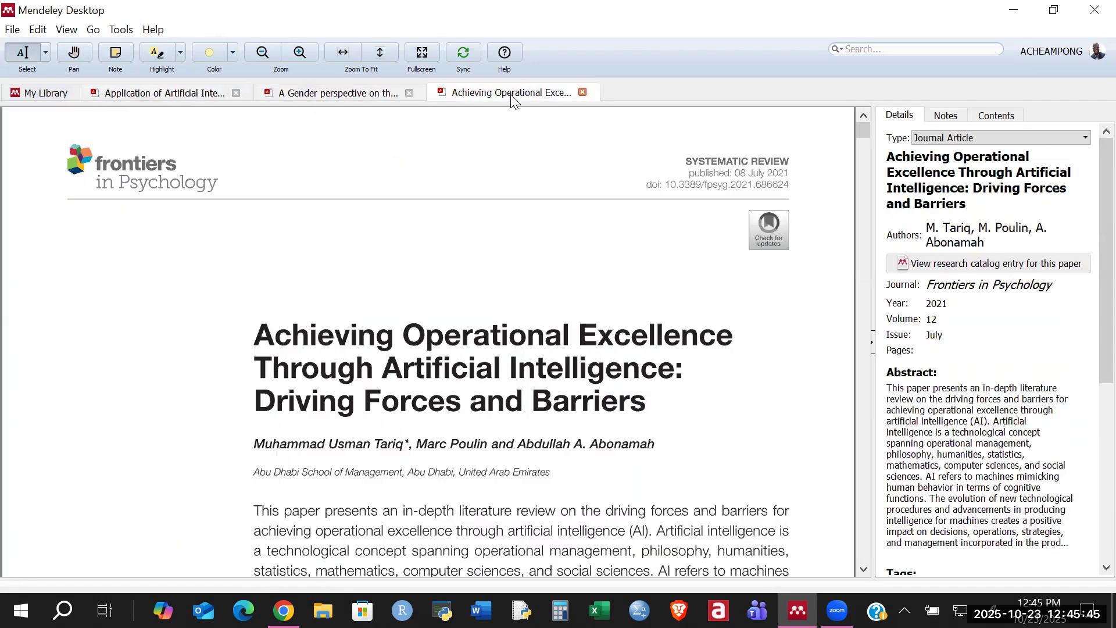
Close all three open PDFs and return to the AI in Cybersecurity document list
click(583, 92)
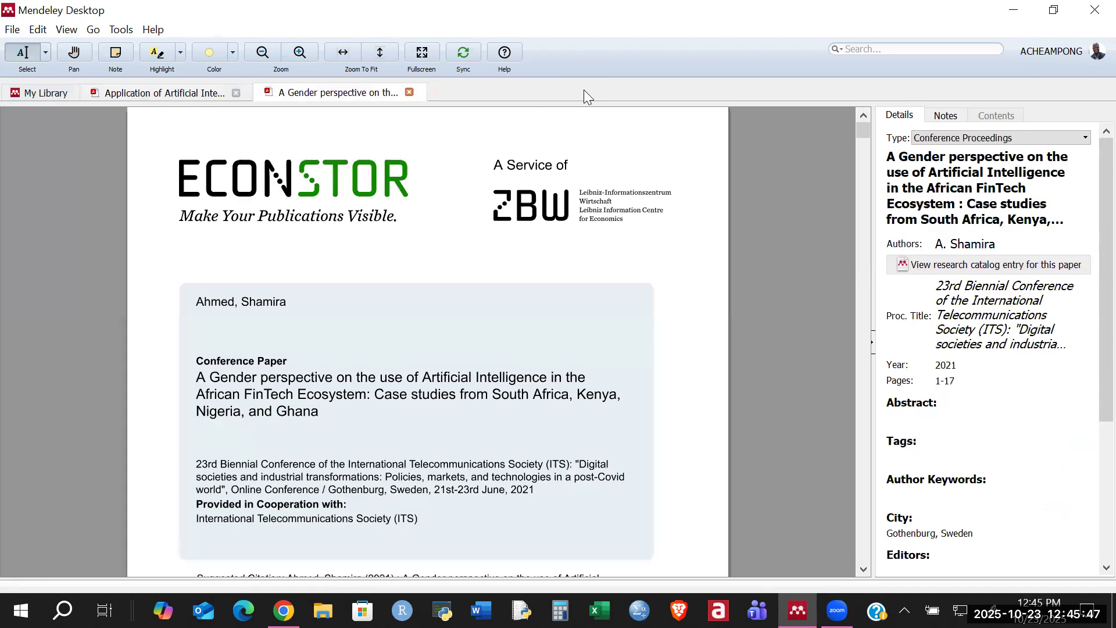
click(410, 93)
click(236, 92)
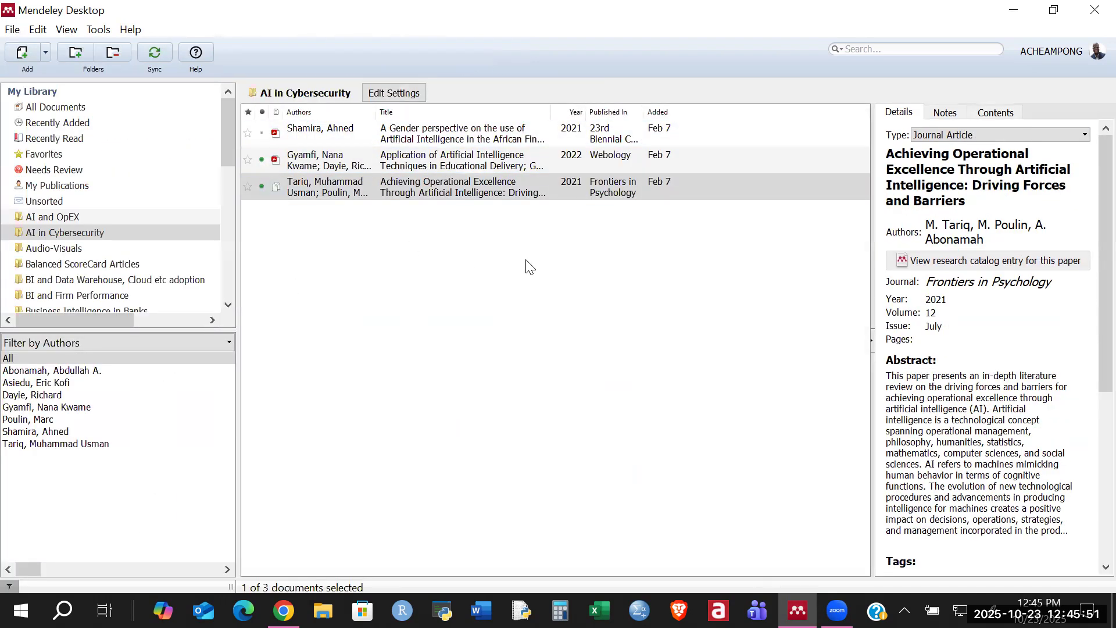
Review the document types available for the "Achieving Operational Excellence…" article, leave its type unchanged, and select the "A Gender perspective…" paper
click(1082, 139)
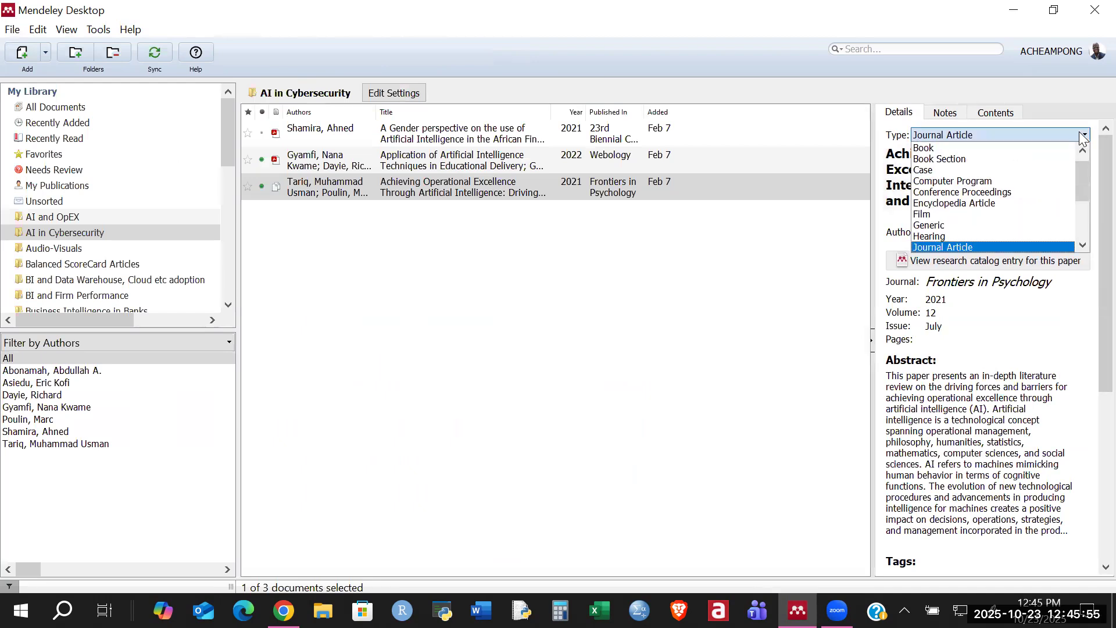
scroll(1035, 186, down, 3)
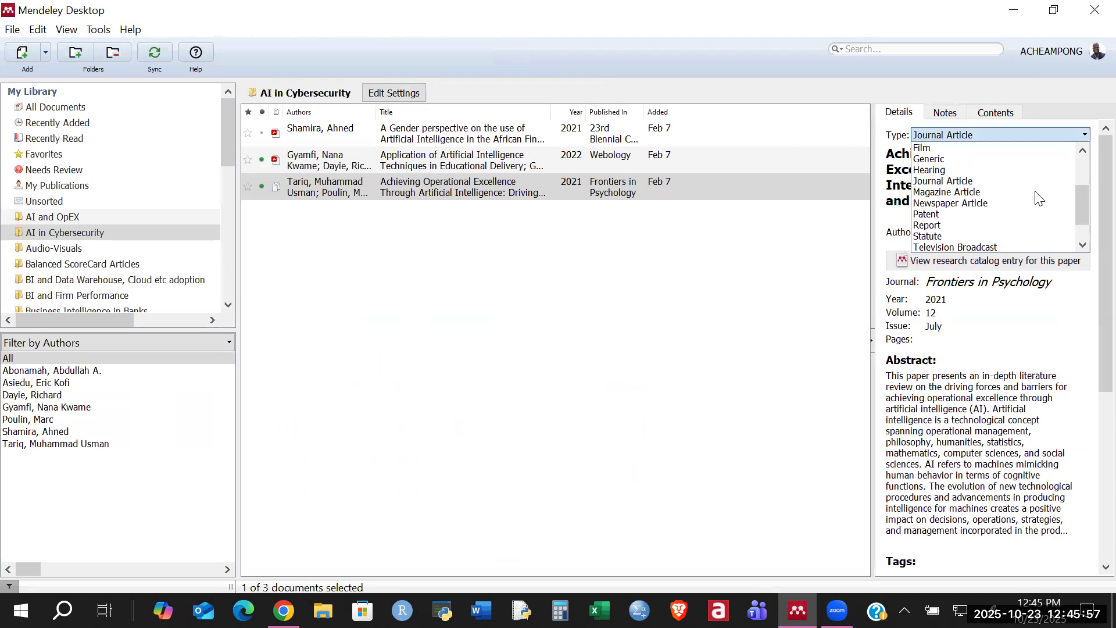
scroll(1039, 198, up, 4)
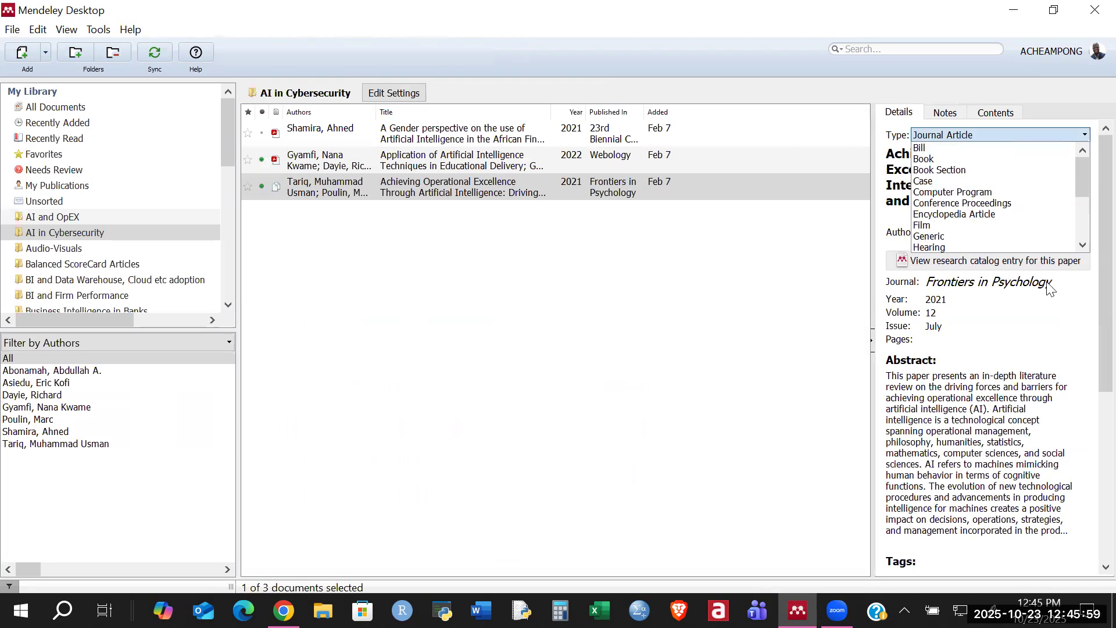
click(749, 337)
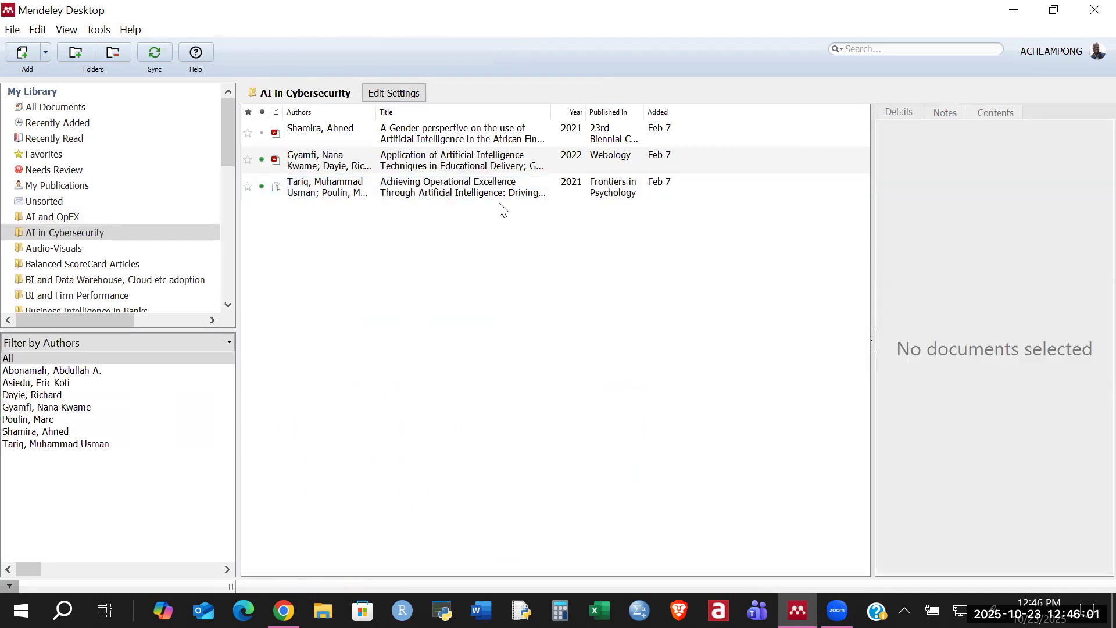
click(329, 130)
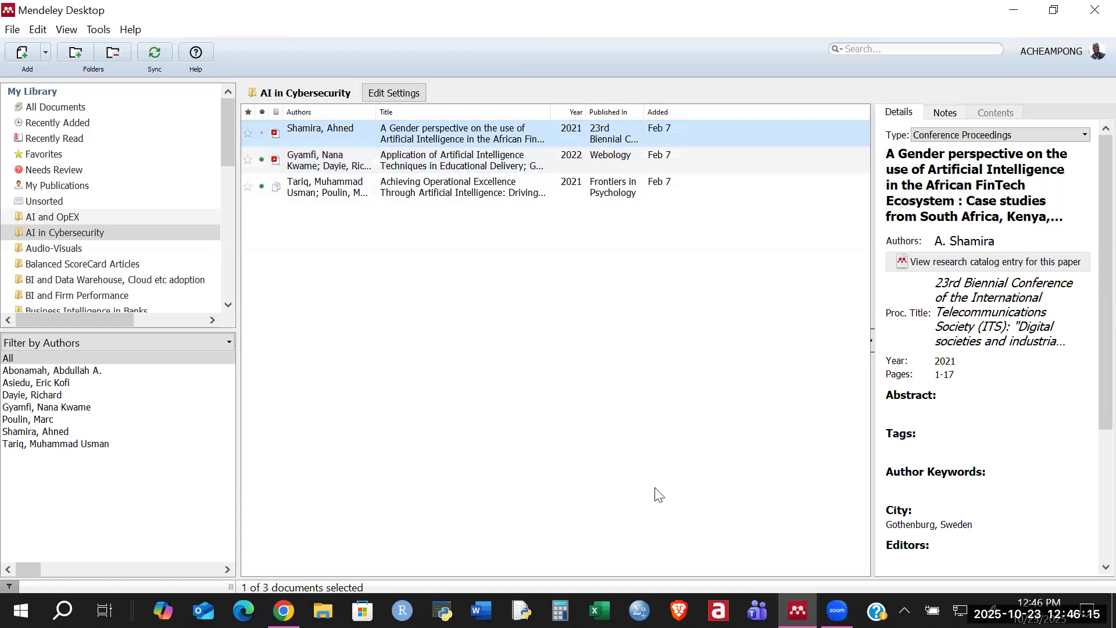
Switch to Word, create a blank document, and enter the centred title "AI IN CYBERSECURITY"
click(481, 610)
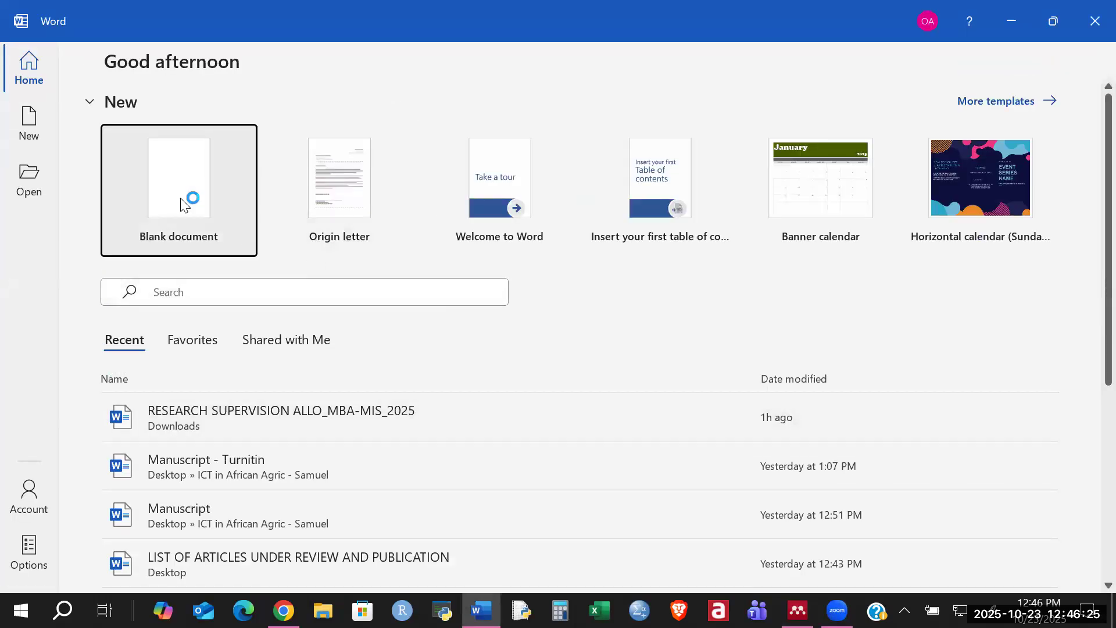
click(180, 204)
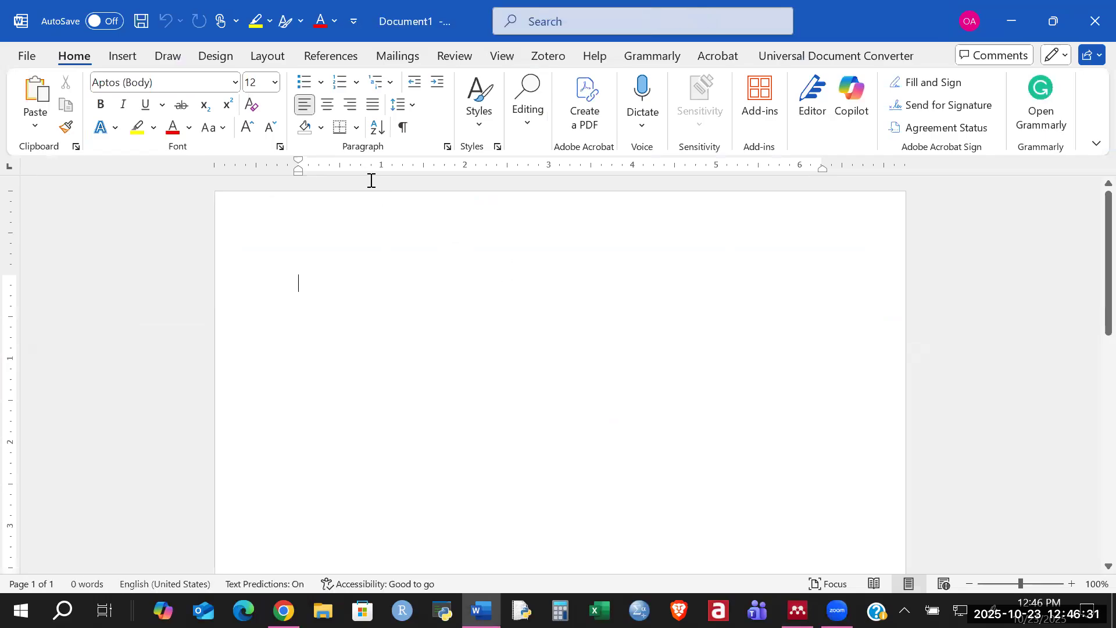
click(327, 105)
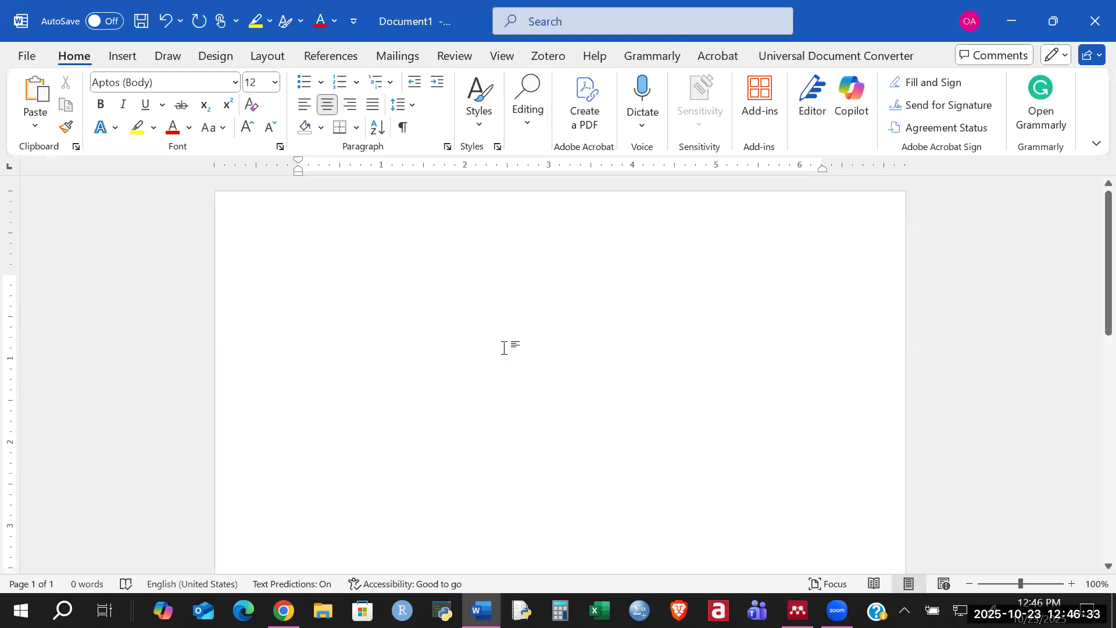
text(AI I)
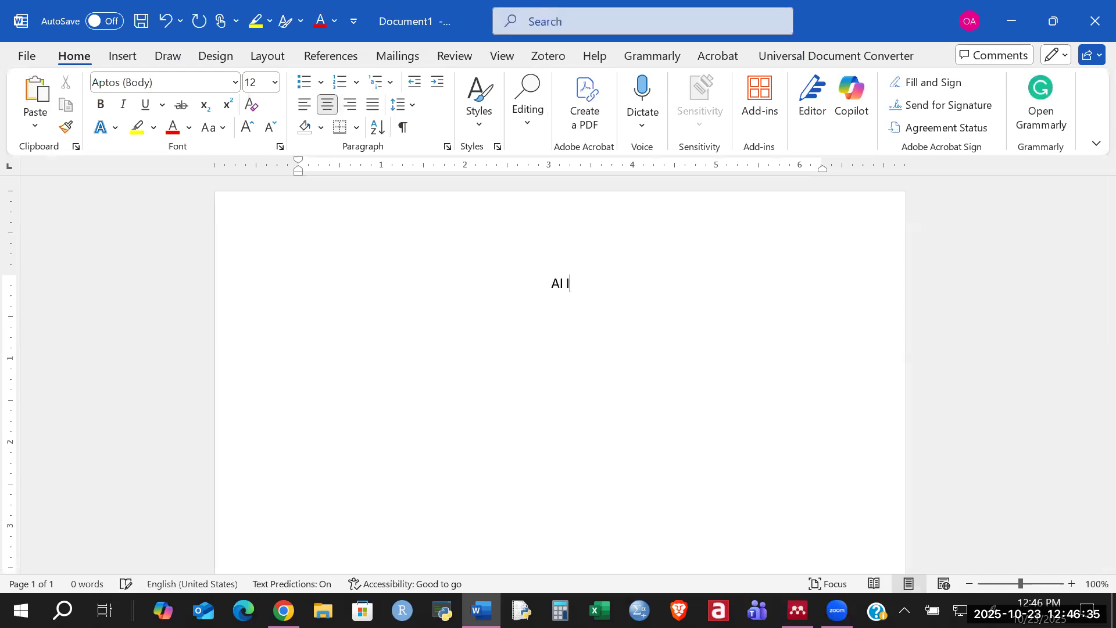
text(N CYBERSEC)
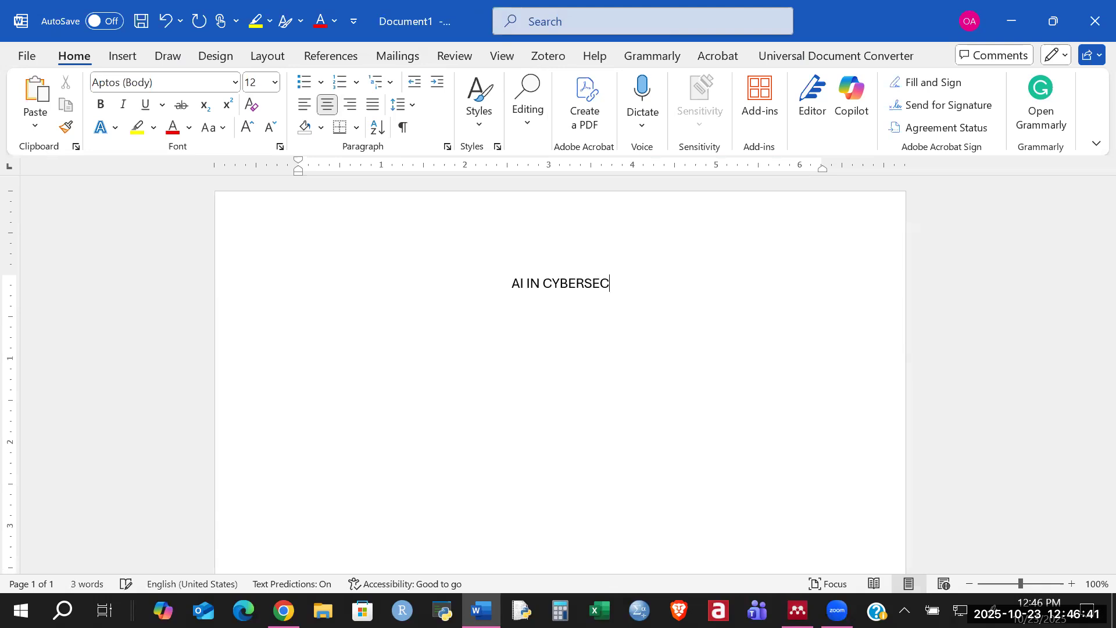
text(URITY)
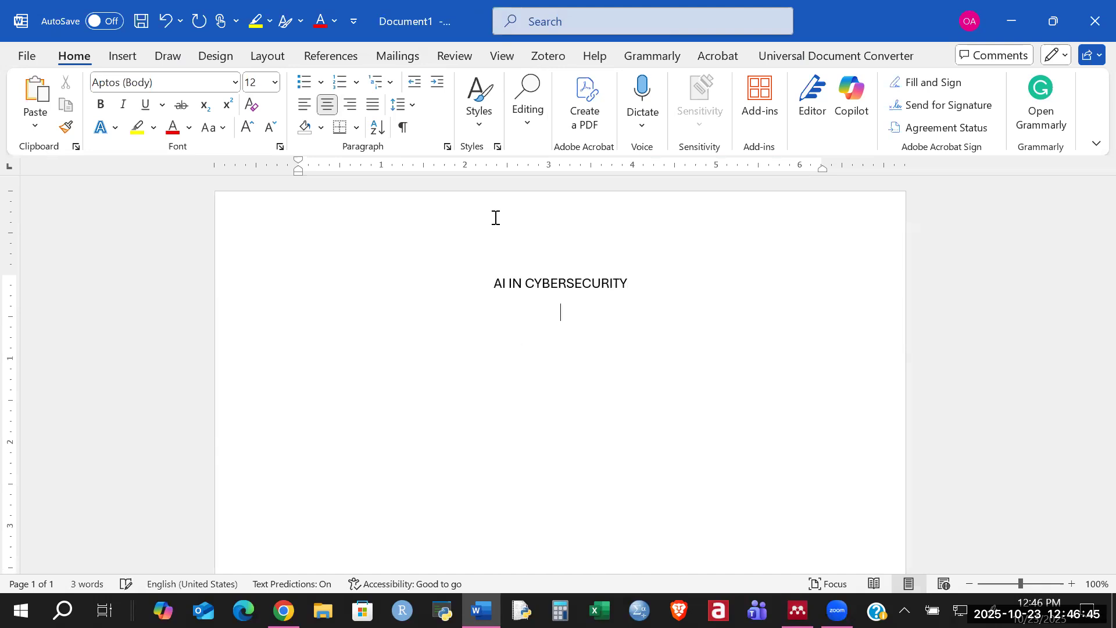
Below the title, write the left-aligned sentence "Artificial intelligence (AI) is gaining grounds in every facet of our life ."
click(306, 108)
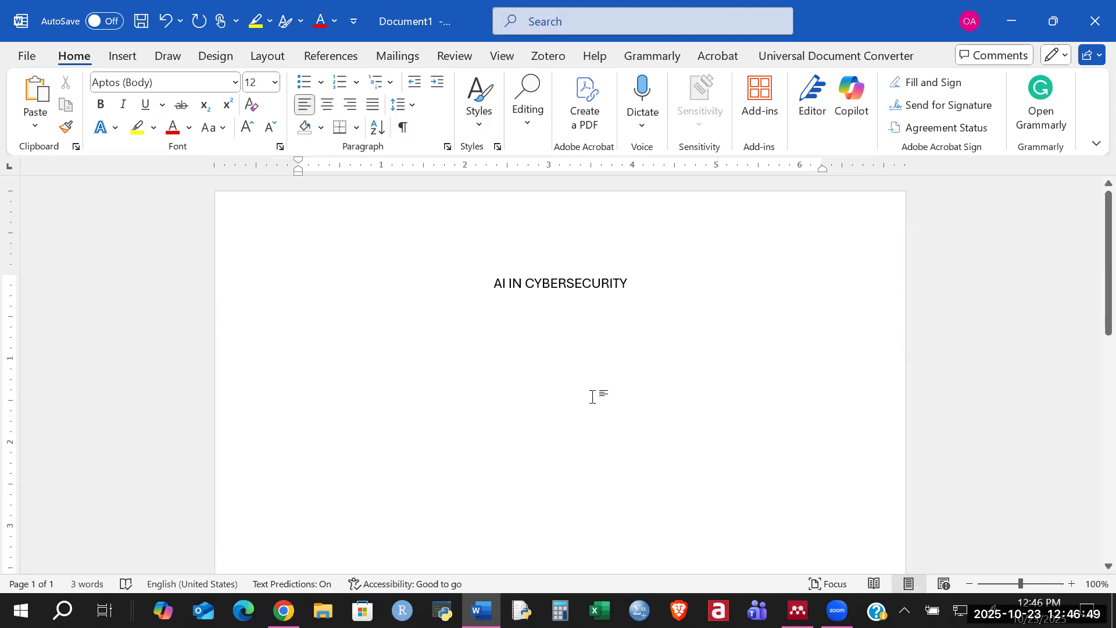
text(A)
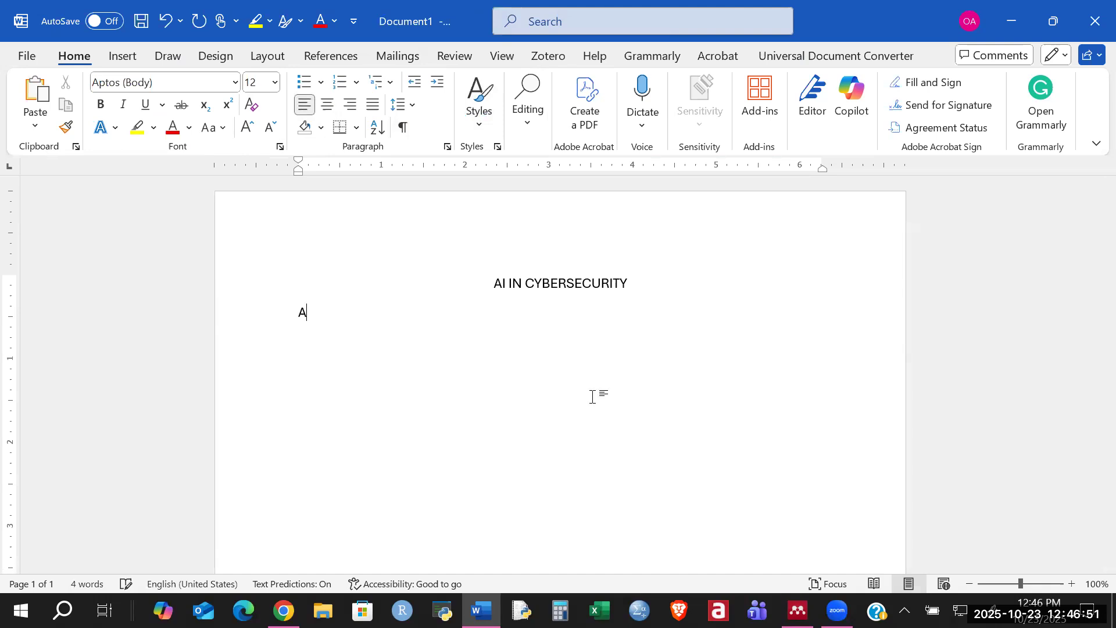
text(rtifi)
key(Tab)
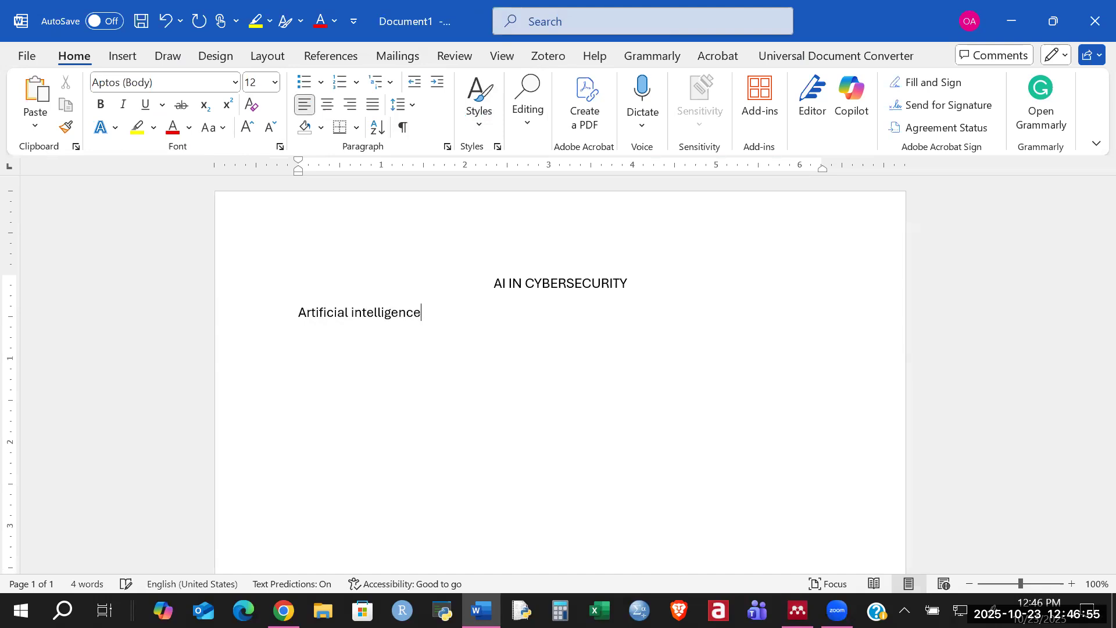
text((AI) is gaining g)
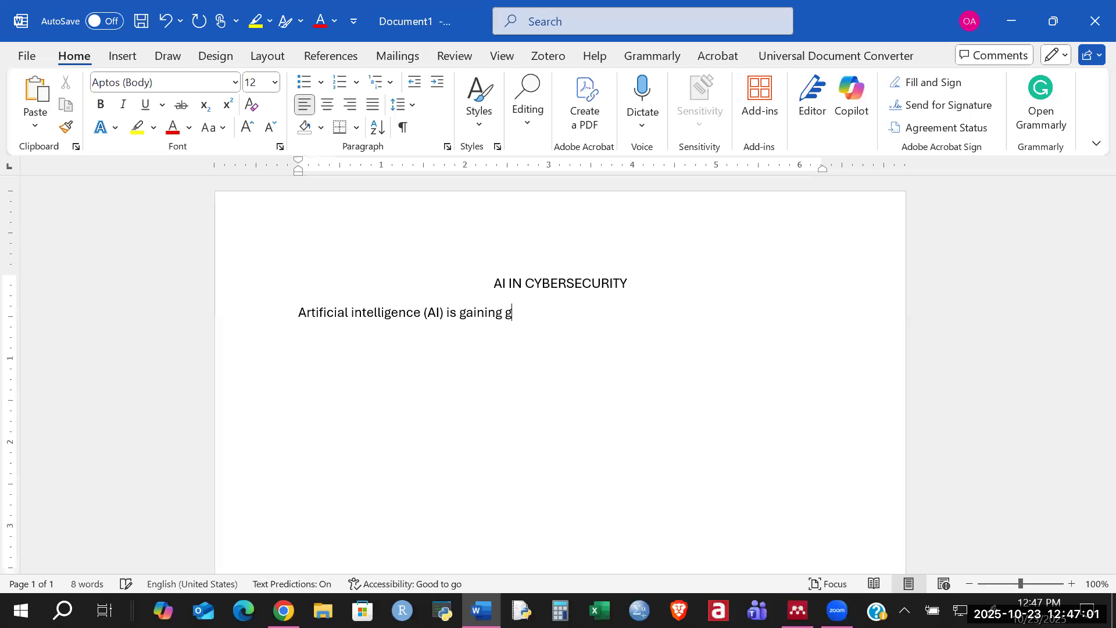
text(rounds in every facet of our)
text(li)
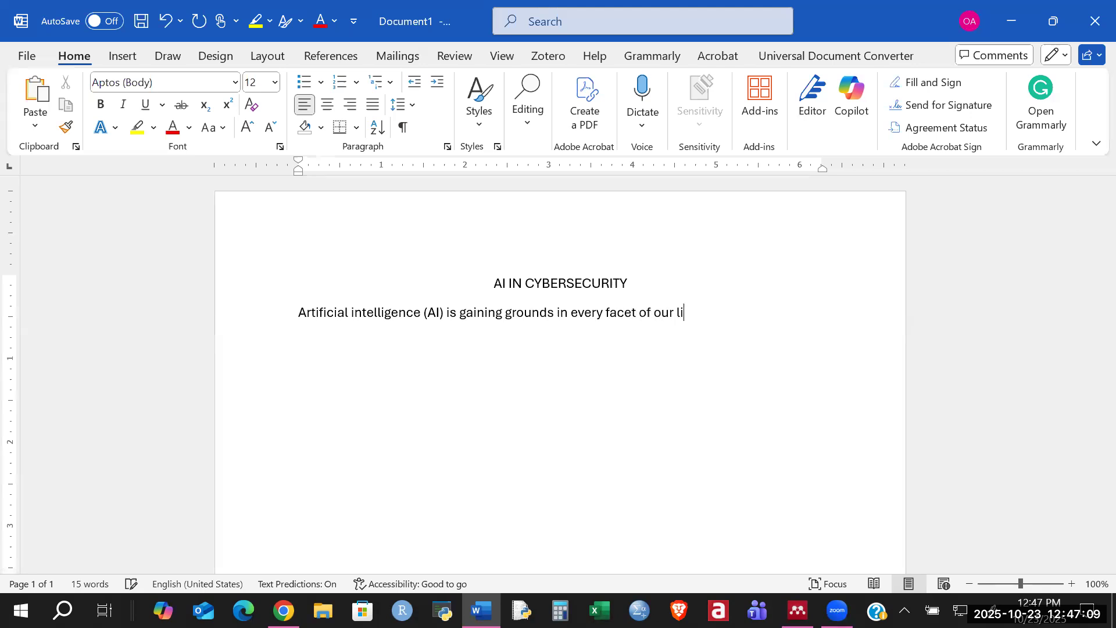
text(fe.)
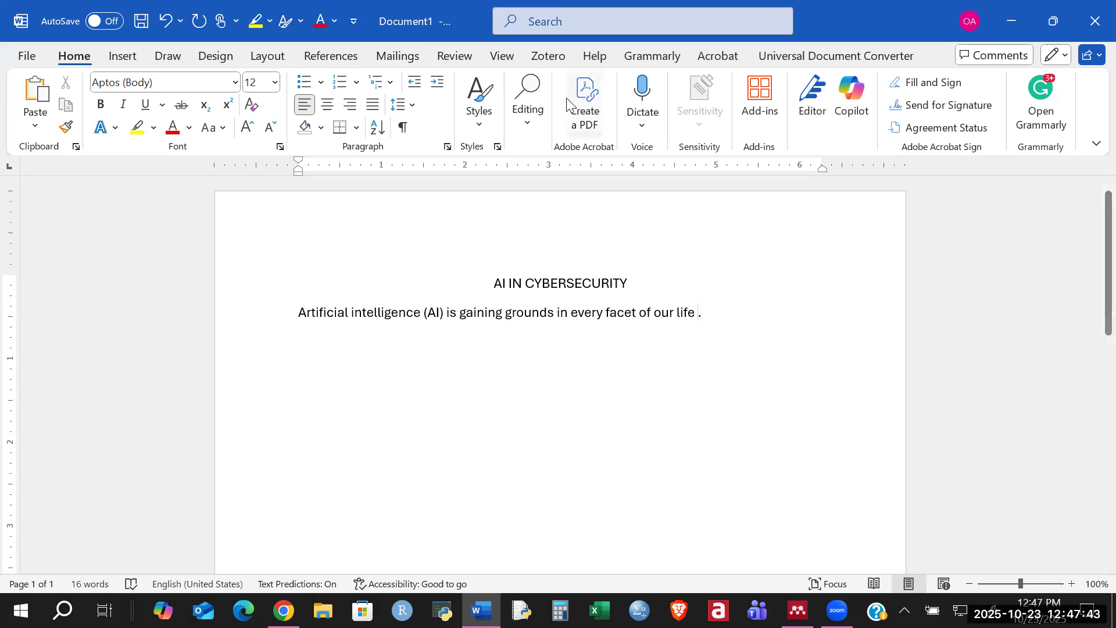
Set the Mendeley citation style to American Psychological Association 6th edition and dismiss the sign-in warning
click(328, 56)
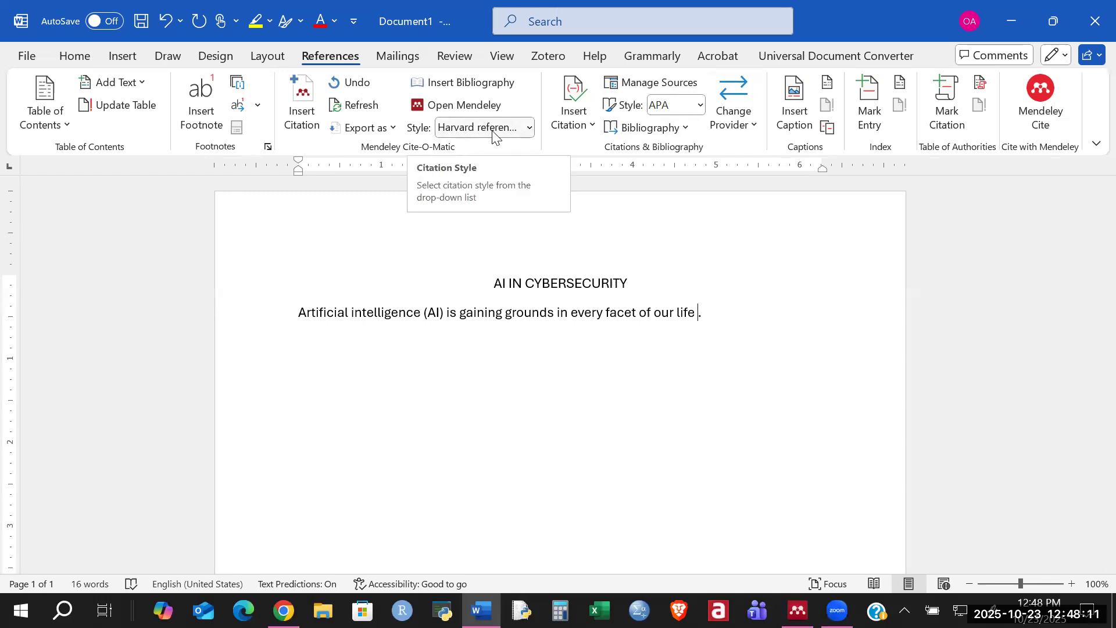
click(530, 129)
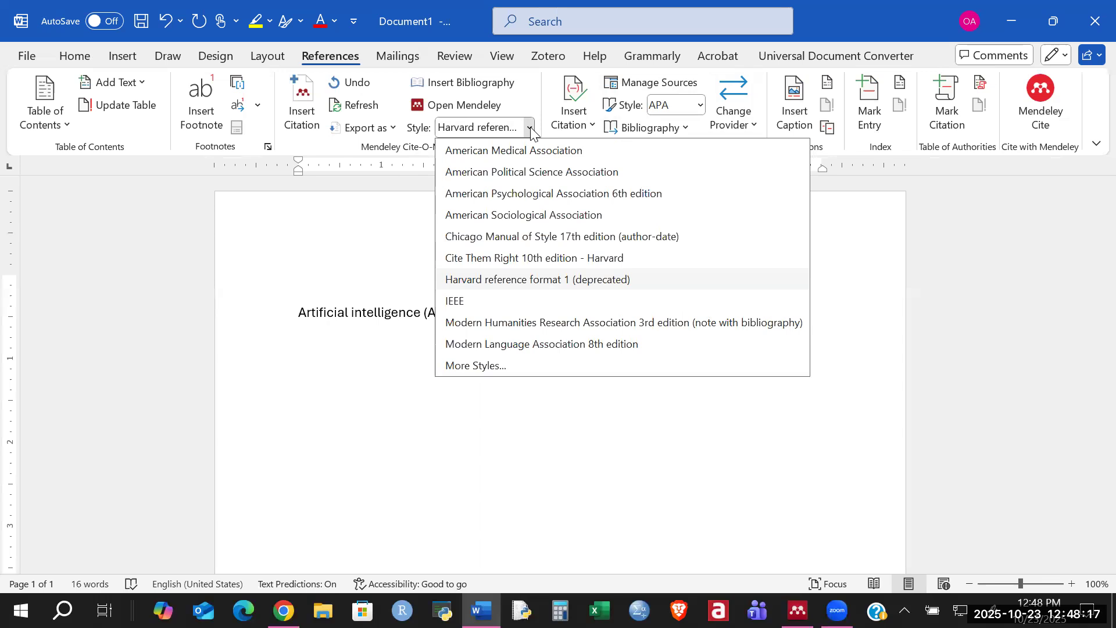
click(541, 200)
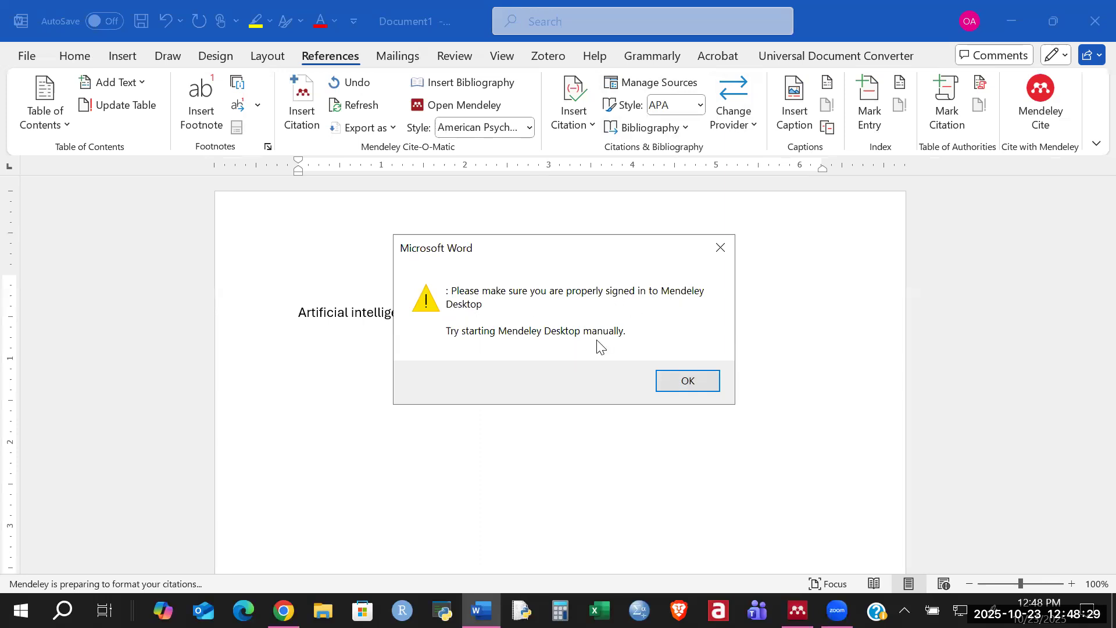
click(674, 380)
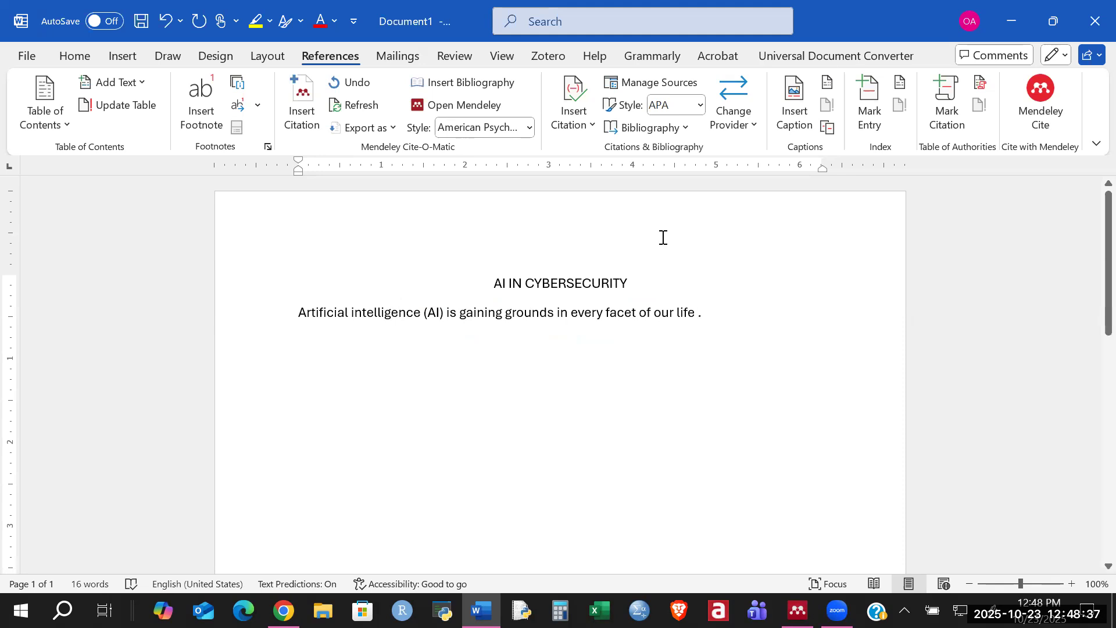
Switch to Mendeley Desktop and check the author's surname in the details of the "A Gender perspective…" paper
click(797, 610)
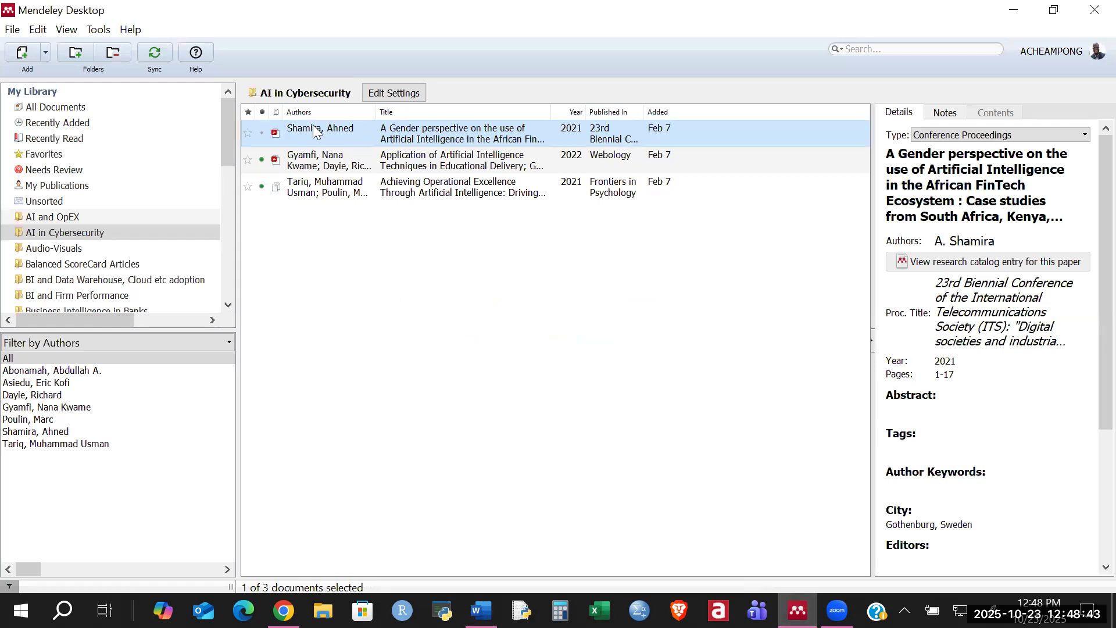
click(978, 243)
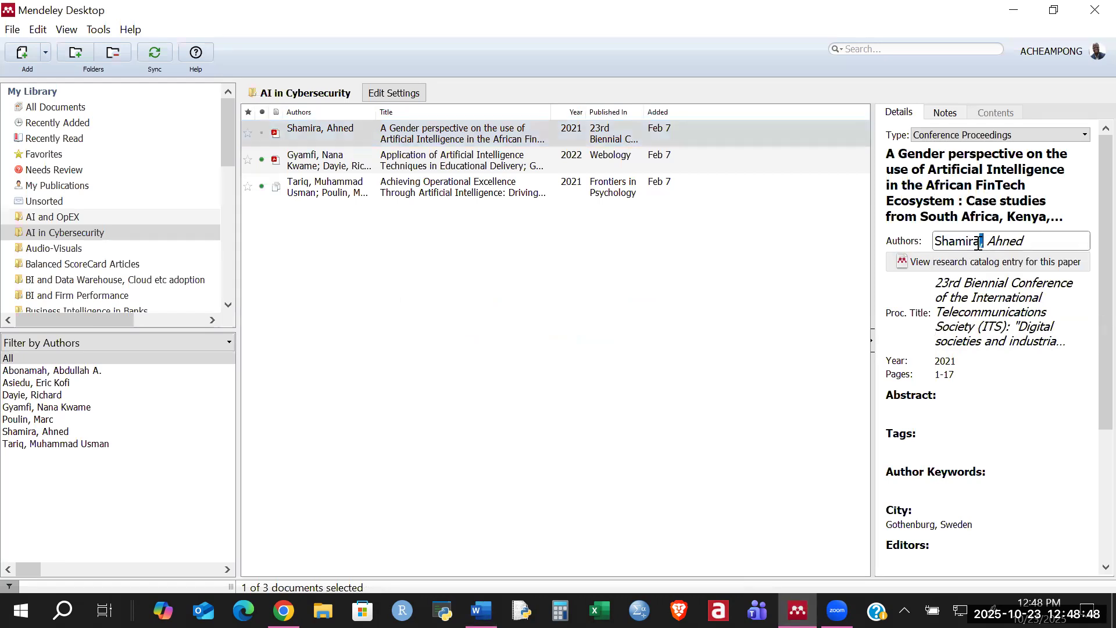
double_click(958, 243)
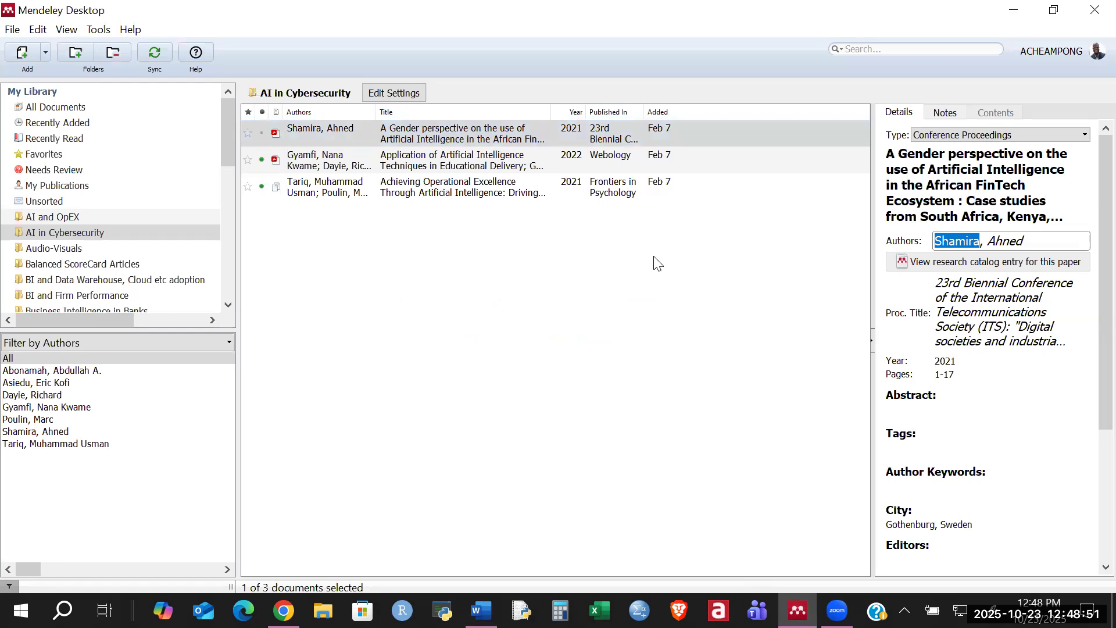
click(455, 280)
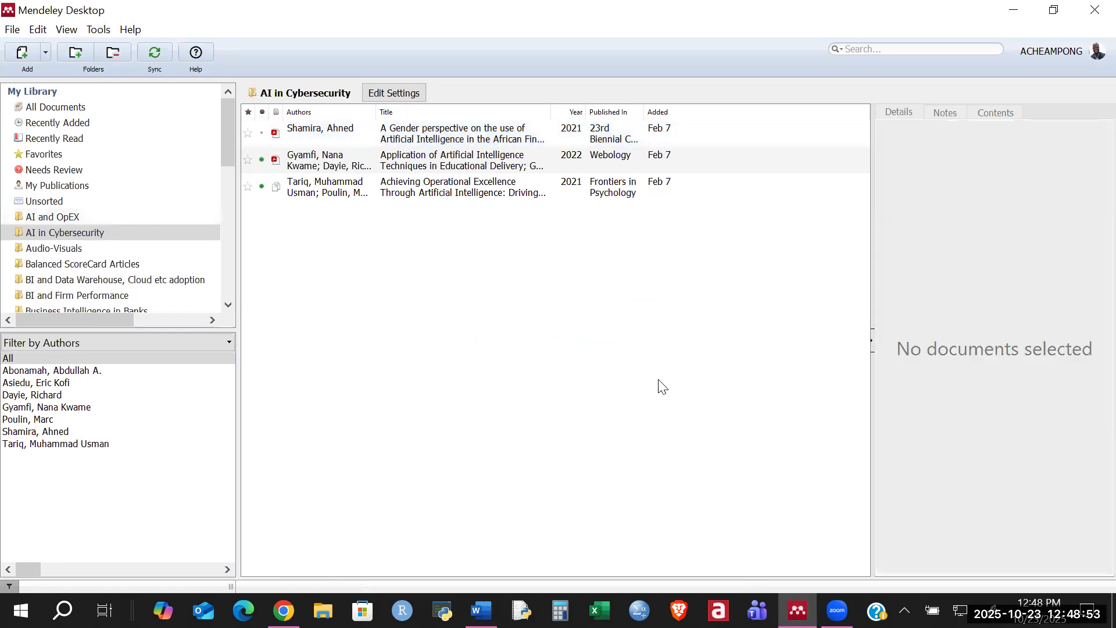
Return to Word and insert a Mendeley citation of the "A Gender perspective…" paper before the sentence's full stop, searching by the author's surname
key(alt+Tab)
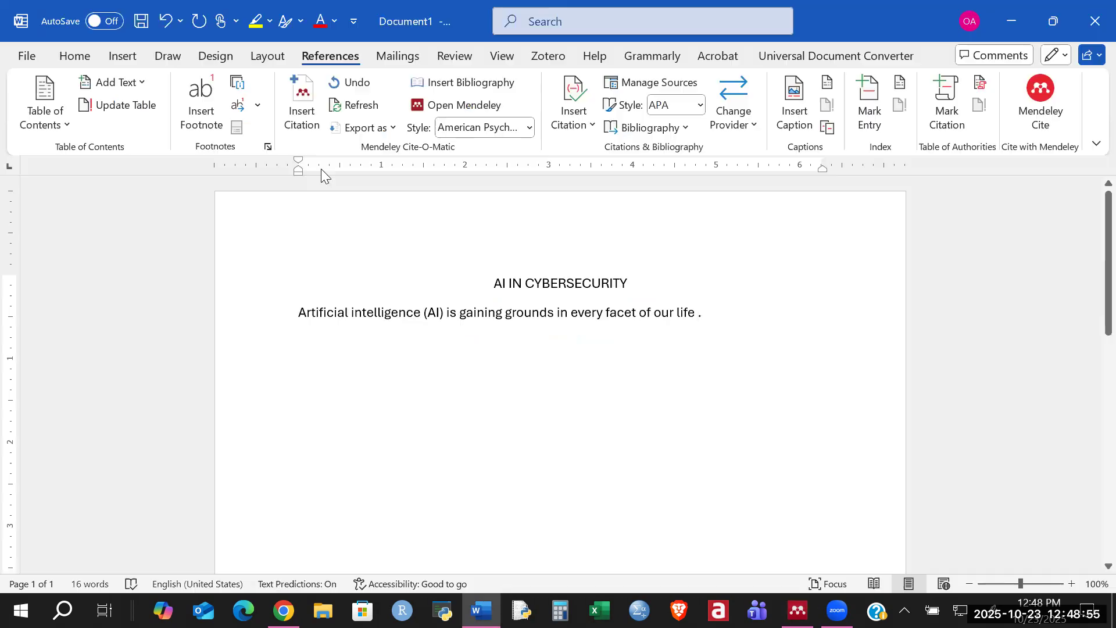
click(304, 95)
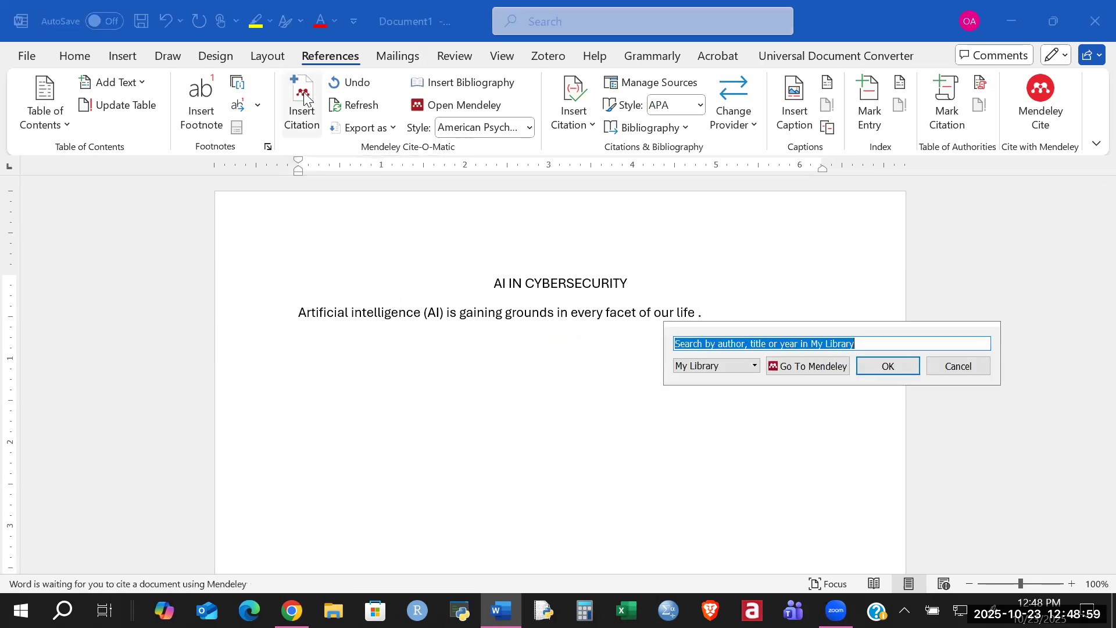
text(Shamira)
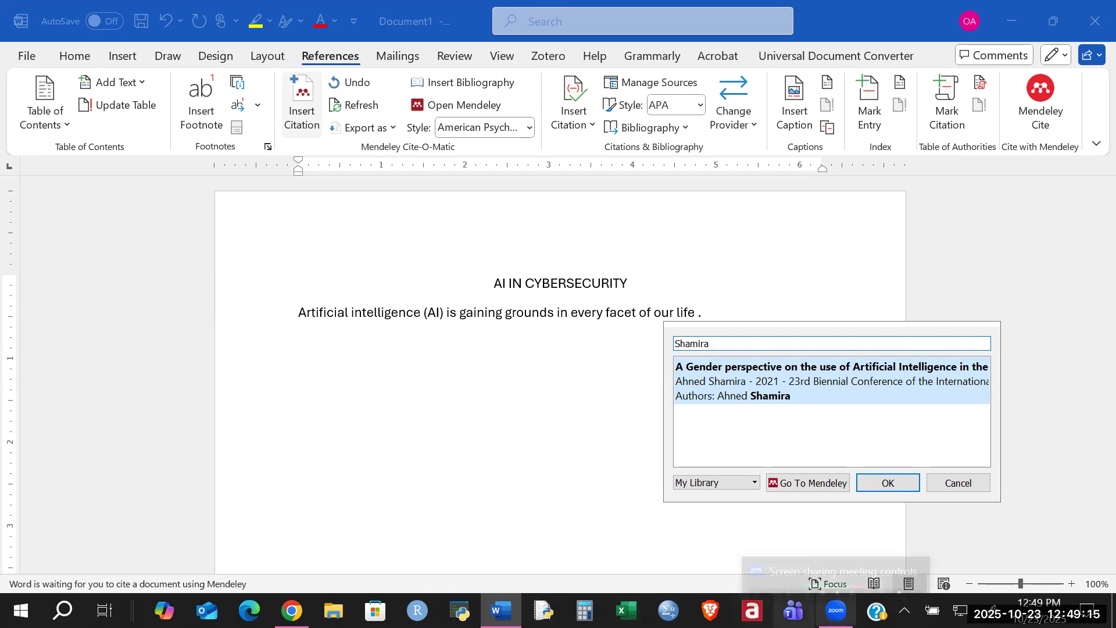
key(Return)
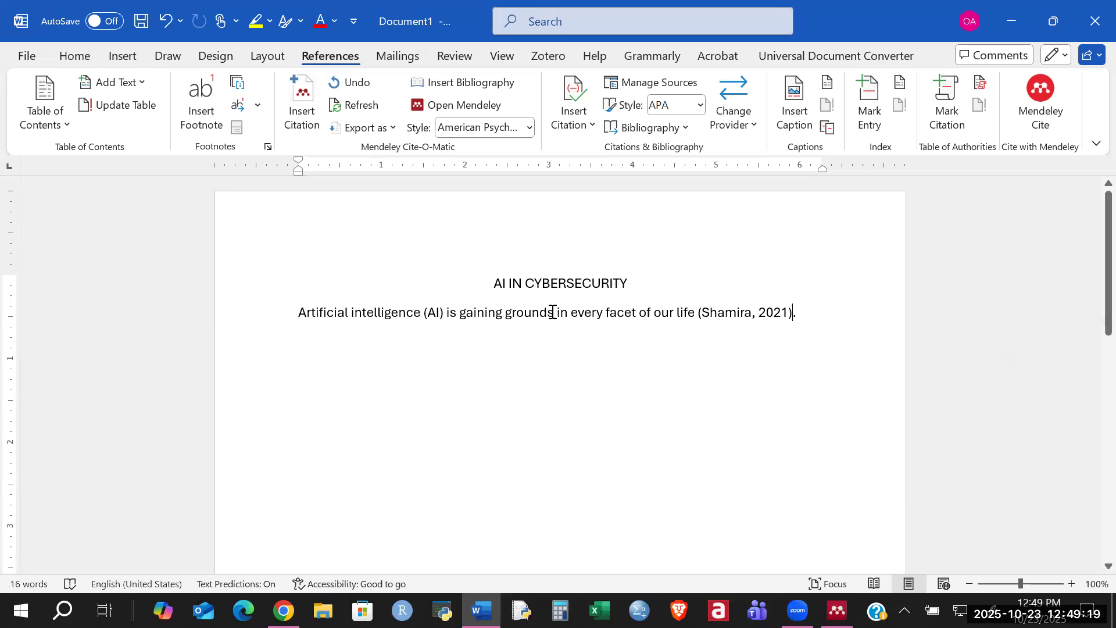
Review the "A Gender perspective…" paper's reference details in Mendeley Desktop and return to the Word document
click(837, 610)
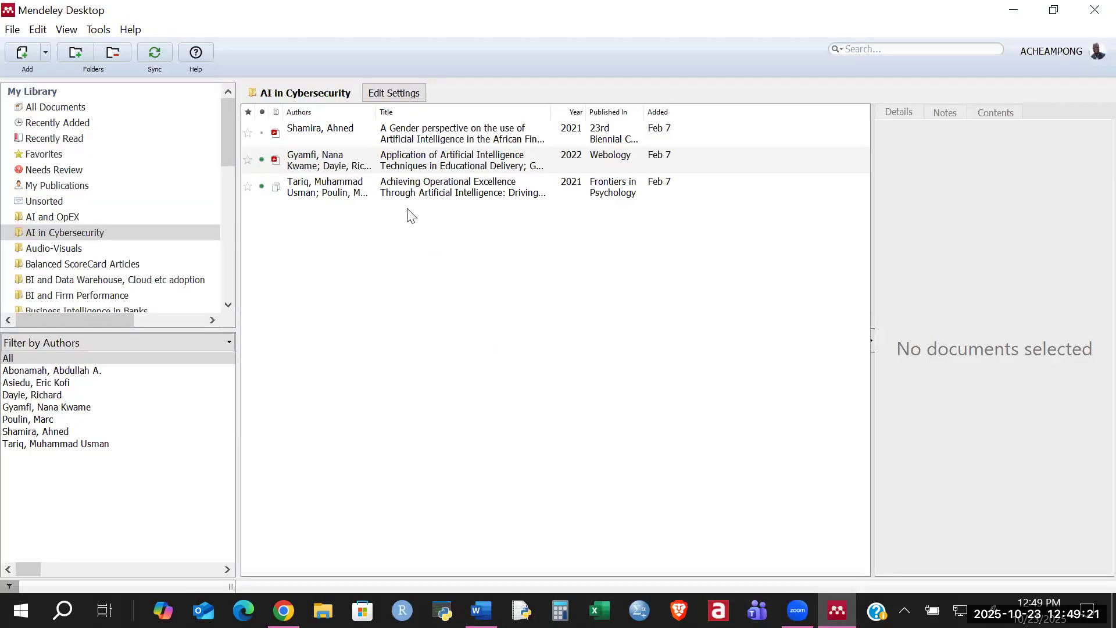
click(422, 138)
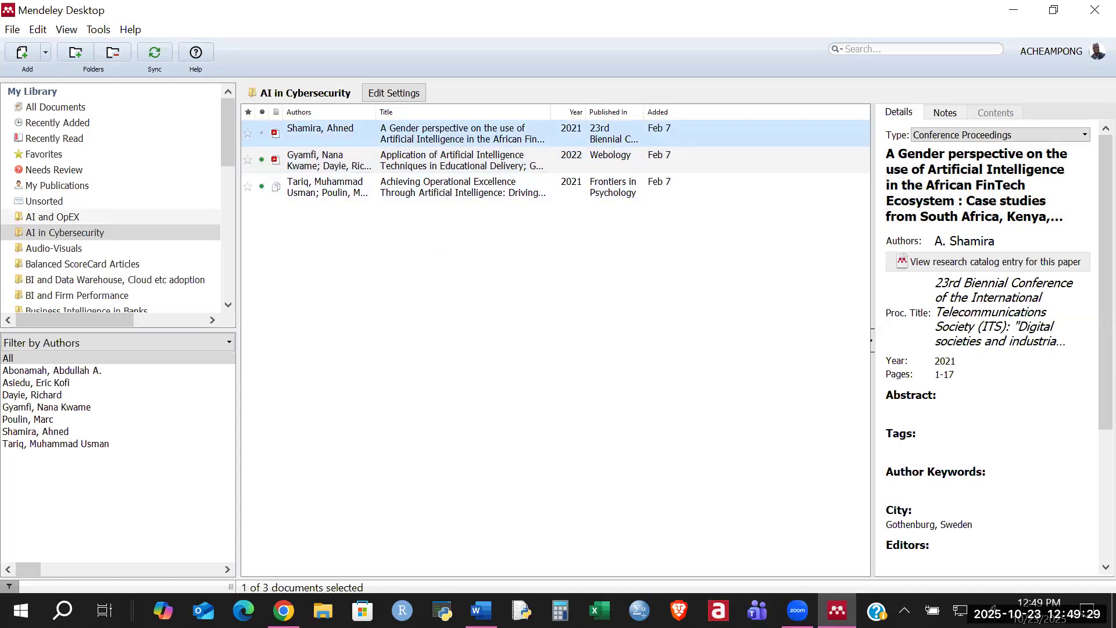
key(alt+Tab)
In the Word document, replace the first sentence's Mendeley citation with a fresh citation of the "A Gender perspective…" paper, searching by the author's surname
click(736, 319)
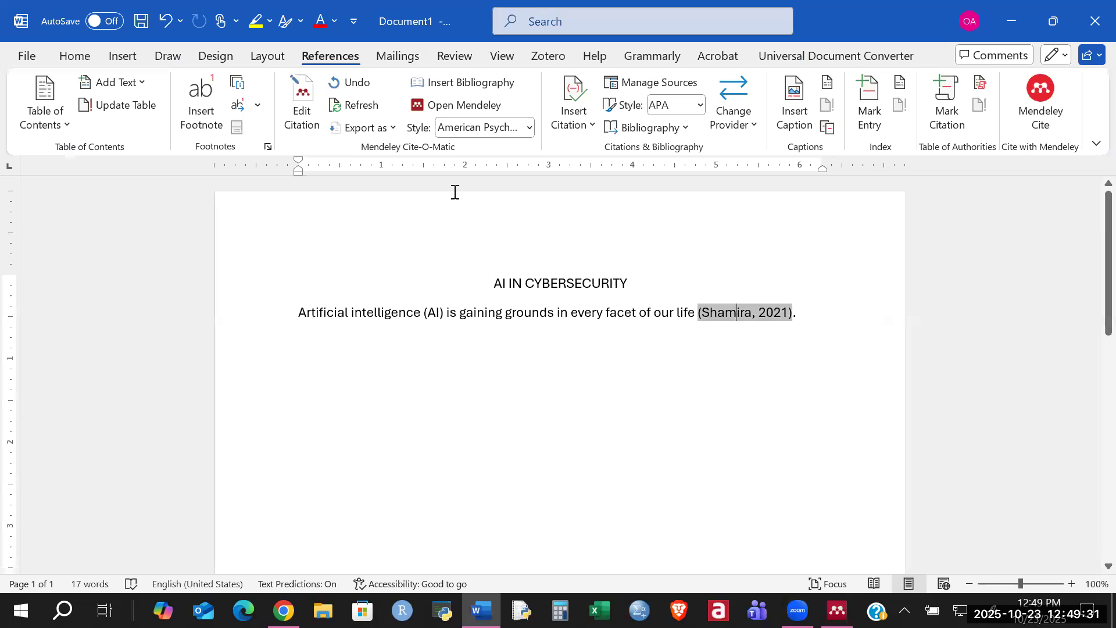
click(302, 107)
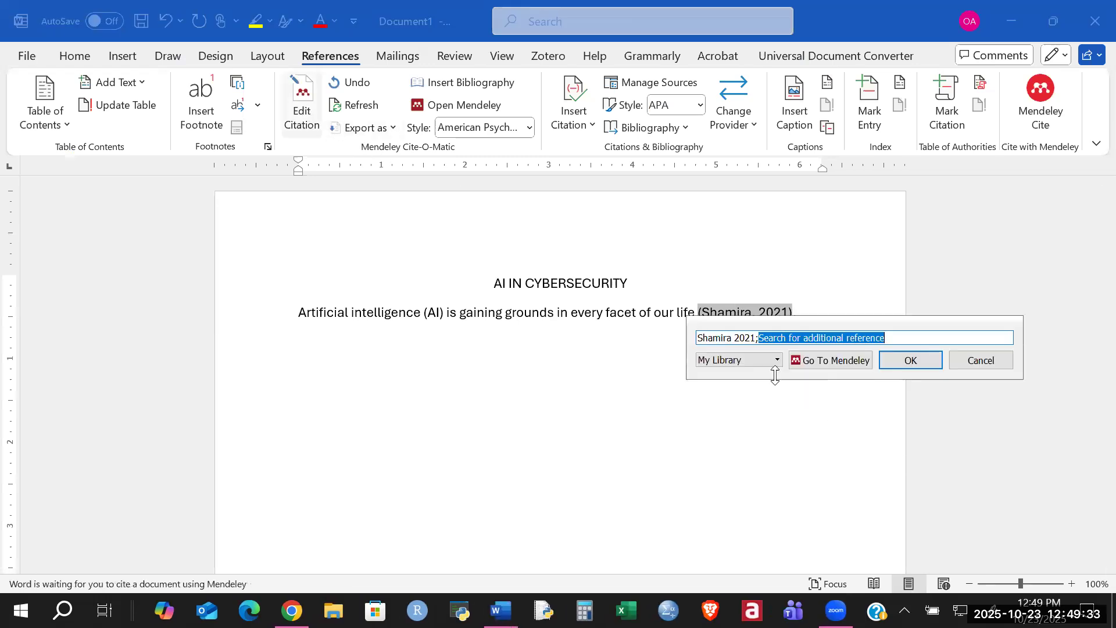
click(847, 346)
key(BackSpace)
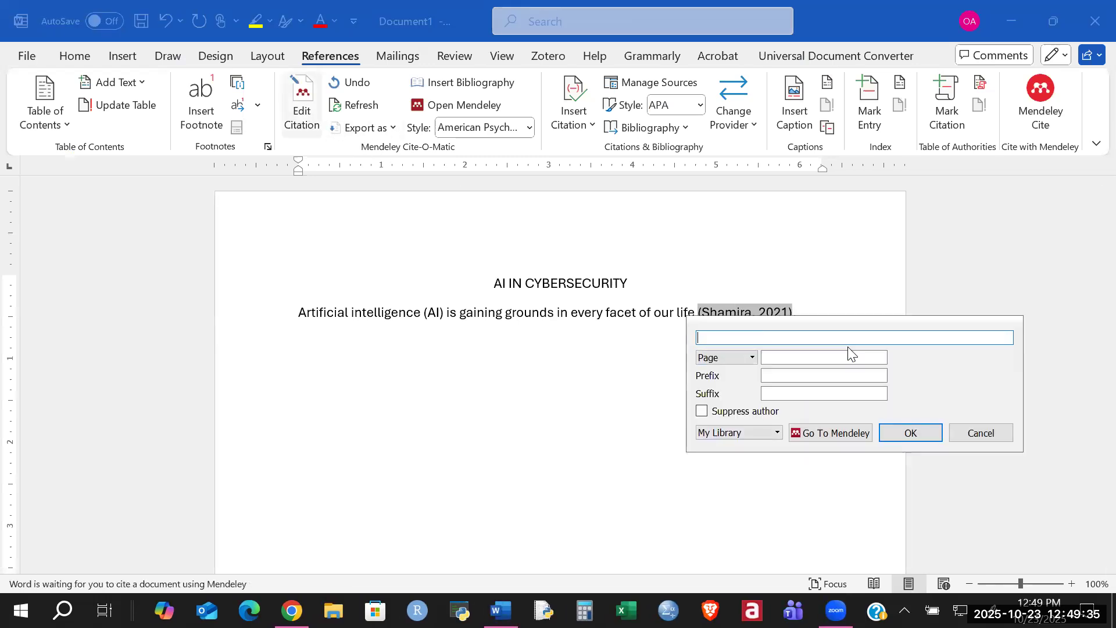
text(sa)
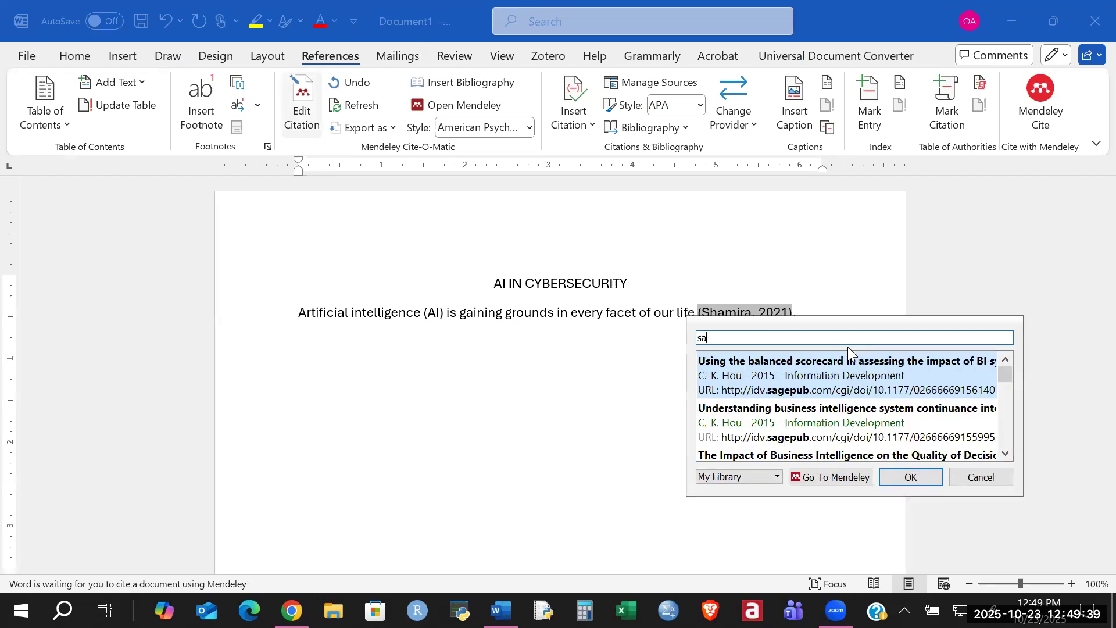
key(BackSpace)
text(ham)
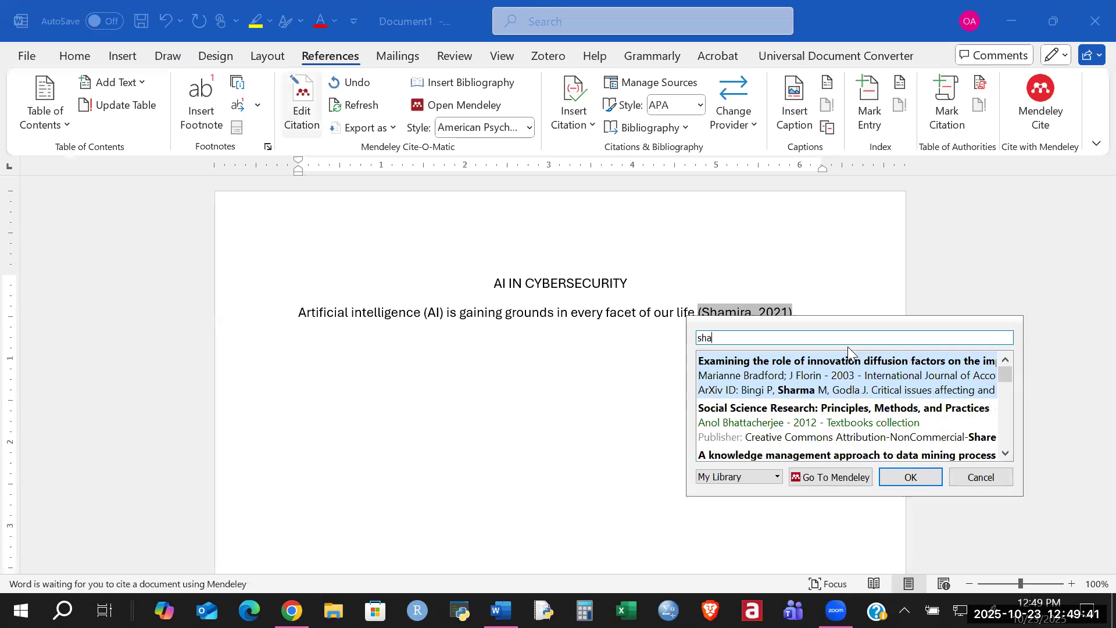
text(i)
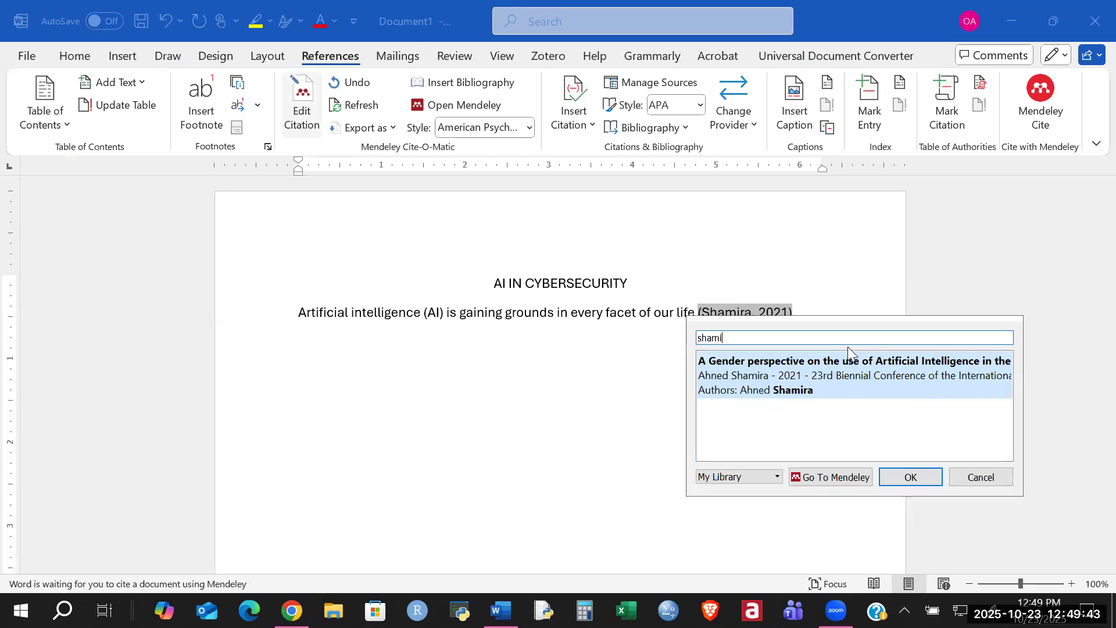
text(ra)
key(BackSpace)
text(ra)
click(905, 476)
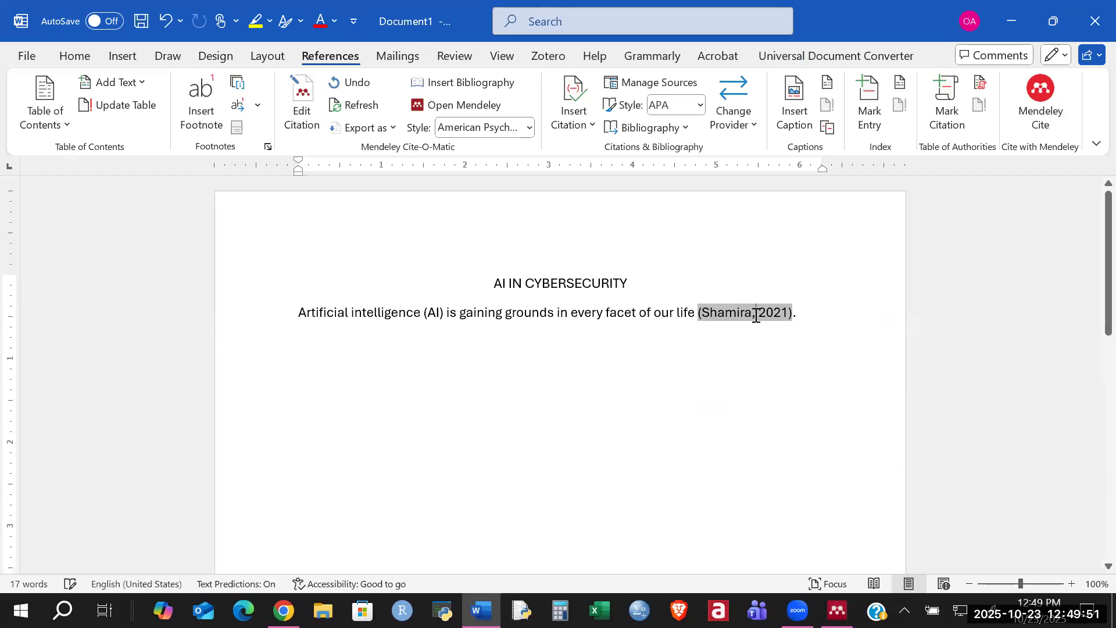
After the first sentence, add the text "Others scholars also agree with this assertion"
click(809, 313)
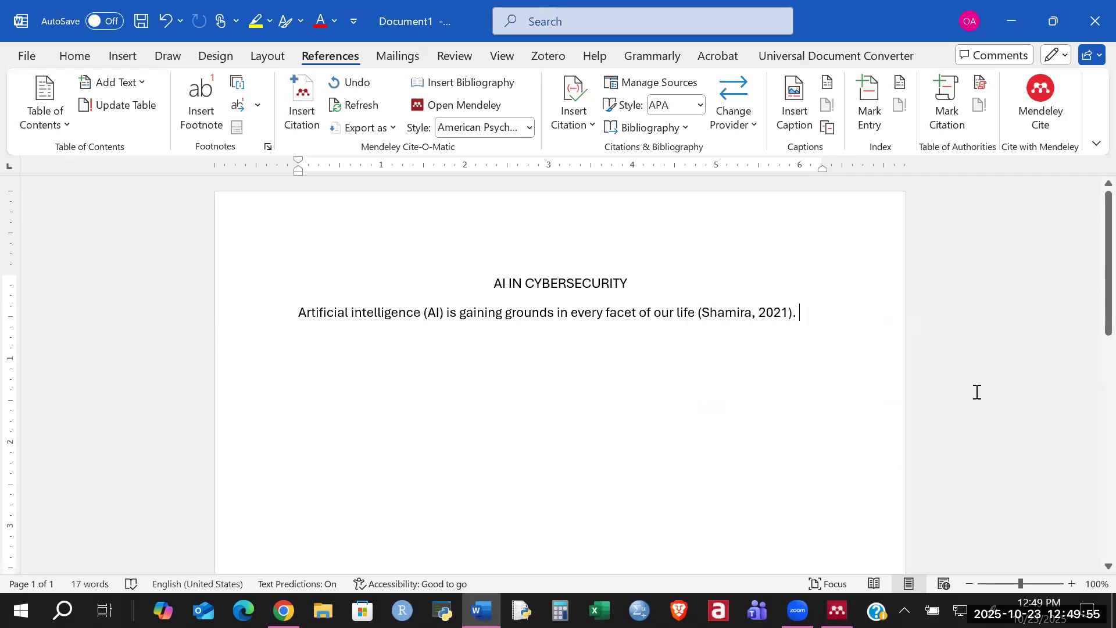
text(our life (Shamira, 2021). Others s)
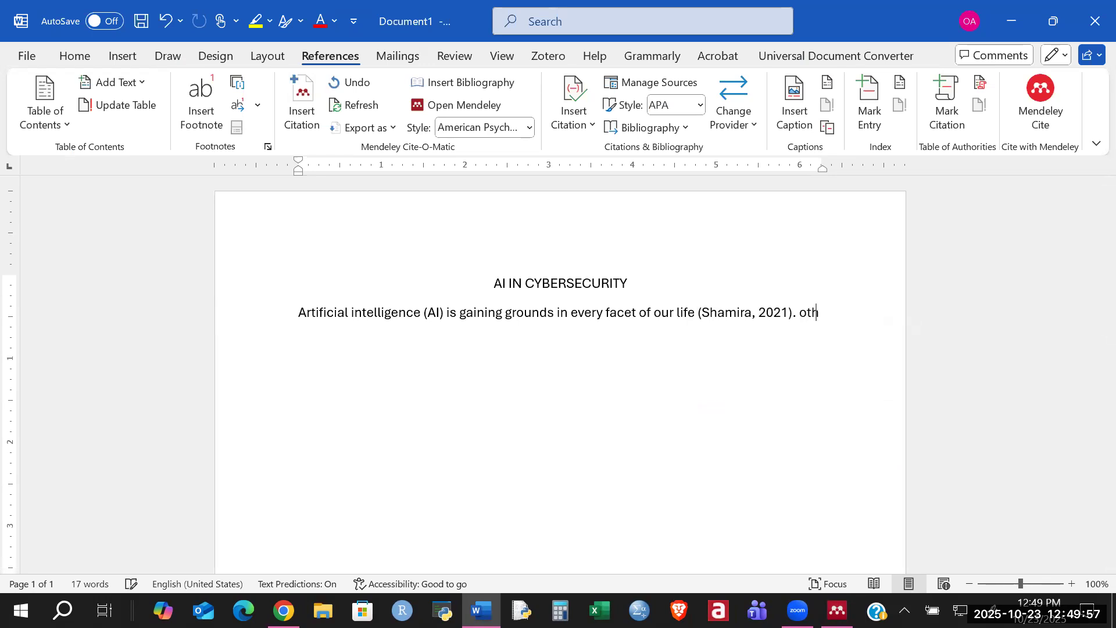
text(c)
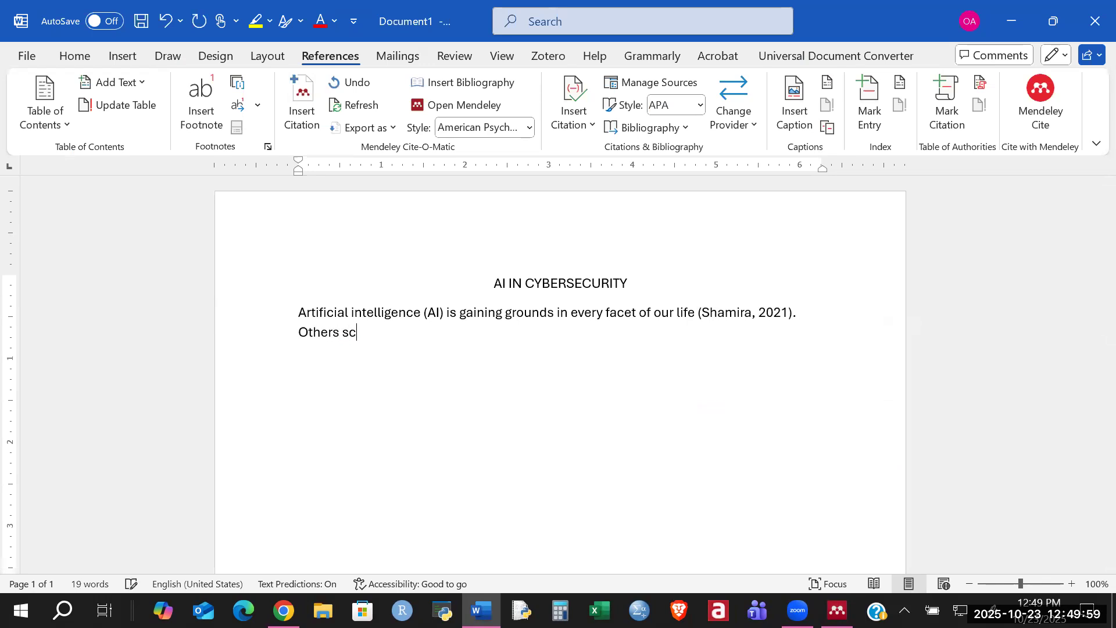
text(holars also agree)
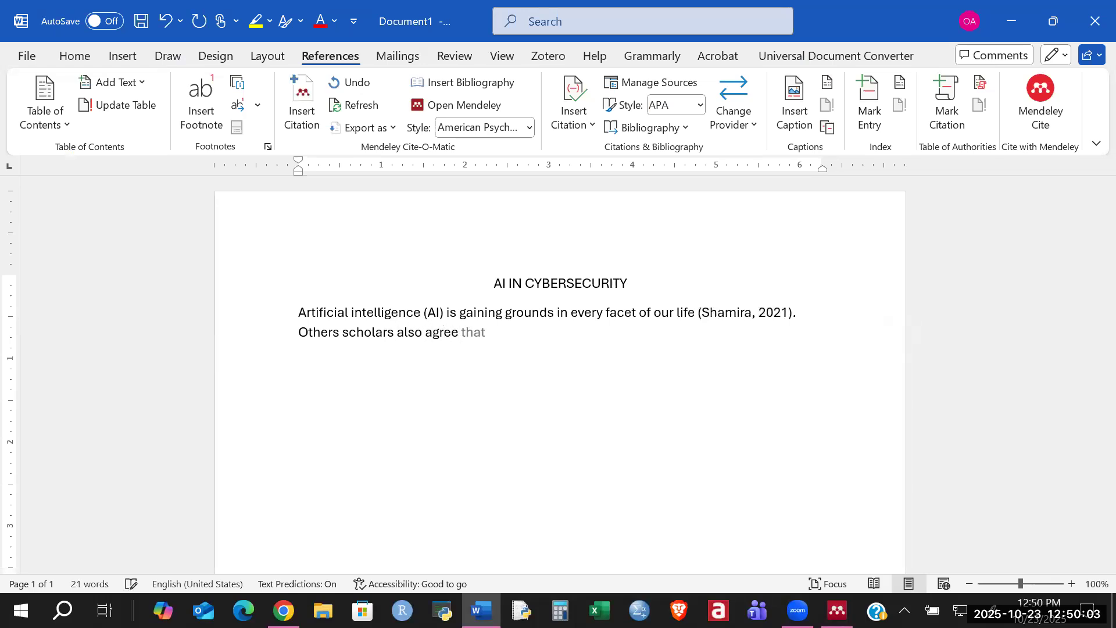
text( with this assertion)
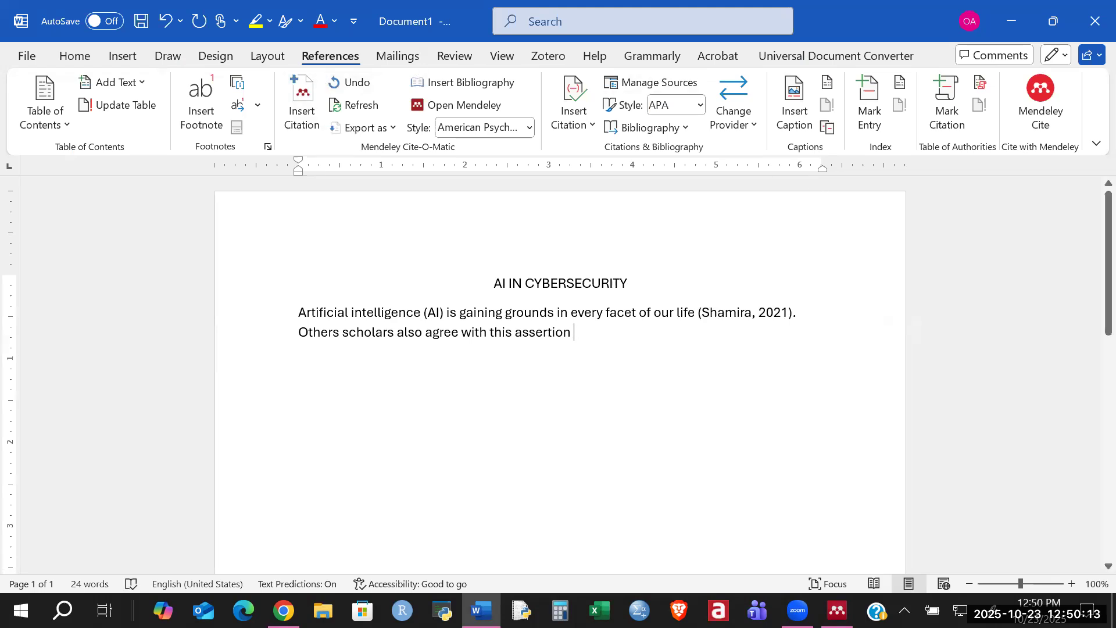
Switch to Mendeley Desktop and check the authors of the "Application of Artificial Intelligence Techniques…" and "Achieving Operational Excellence…" papers
click(837, 611)
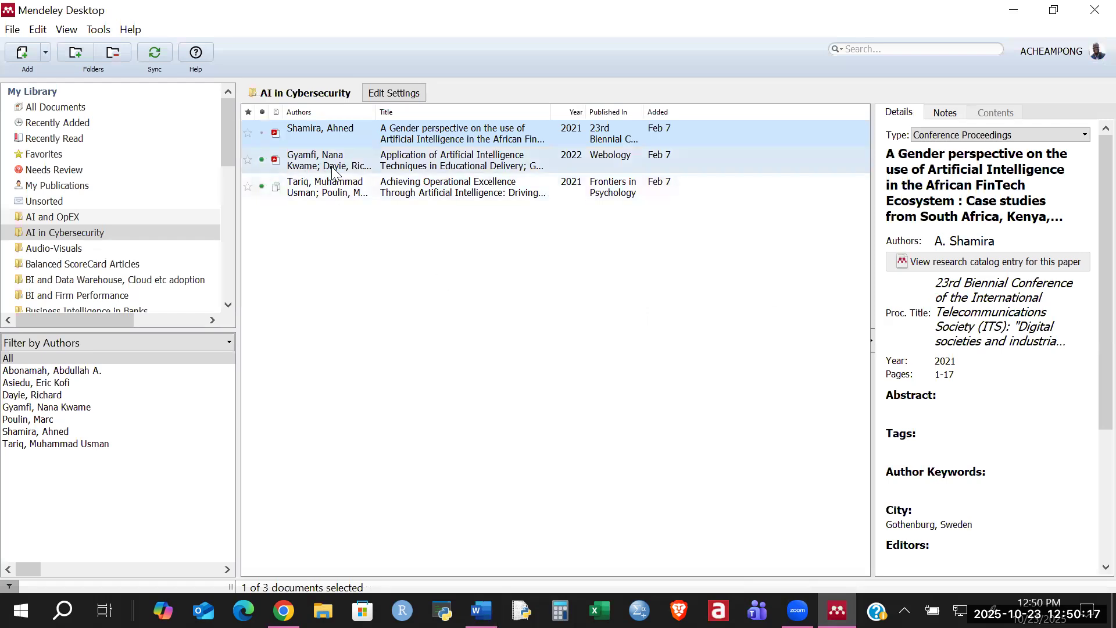
click(393, 163)
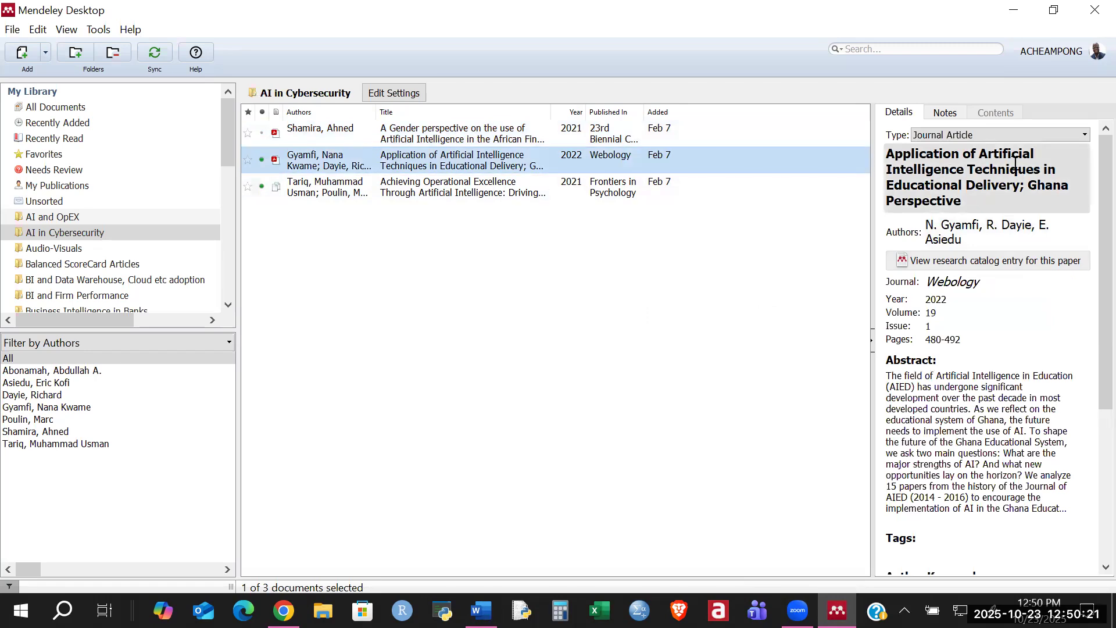
click(331, 189)
click(318, 156)
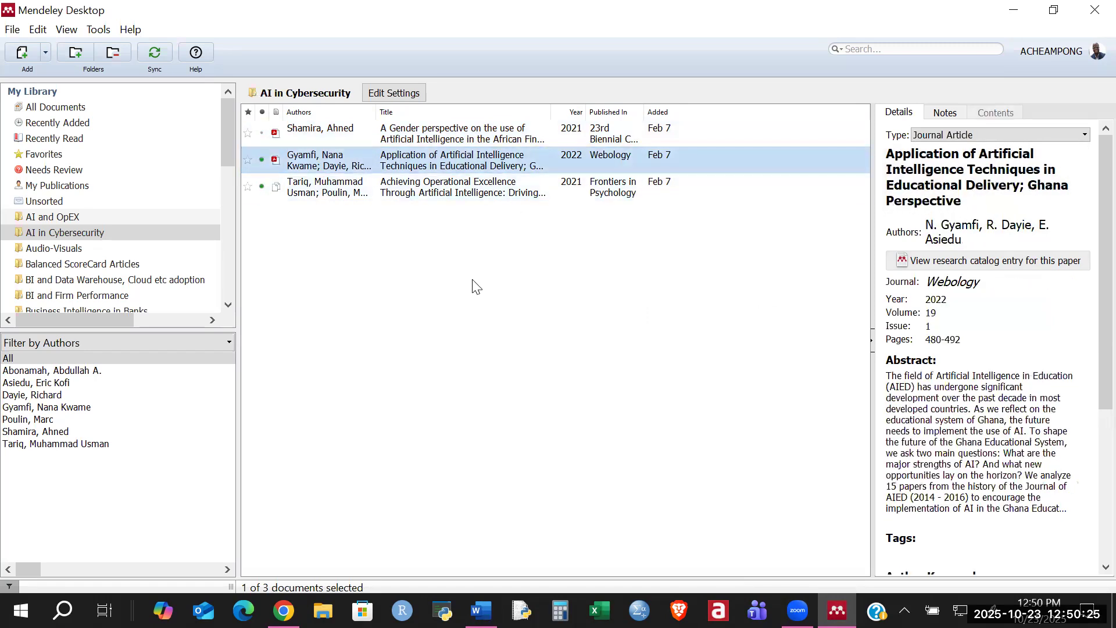
Return to Word and end the second sentence with one citation of the "Application of Artificial Intelligence…" and "Achieving Operational Excellence…" papers plus a full stop
key(alt+Tab)
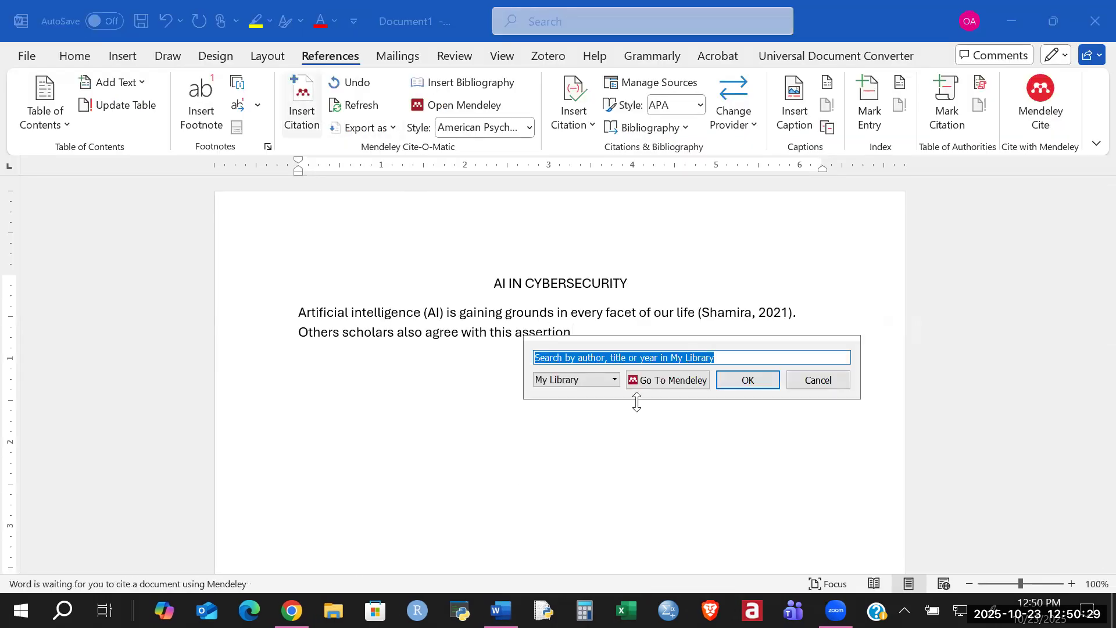
text(gyam)
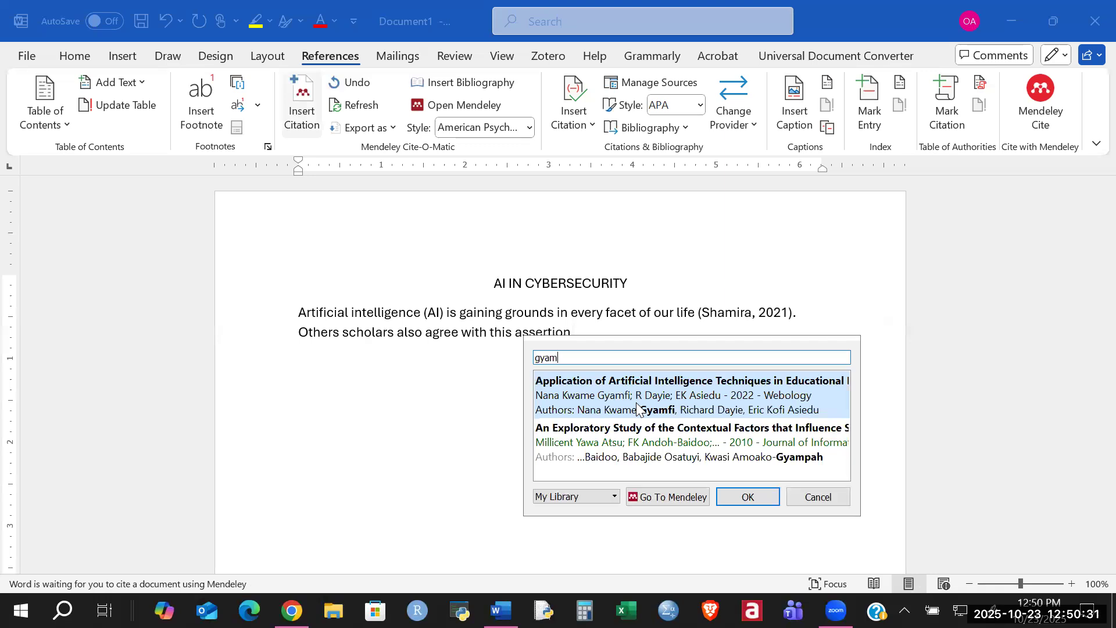
text(fi)
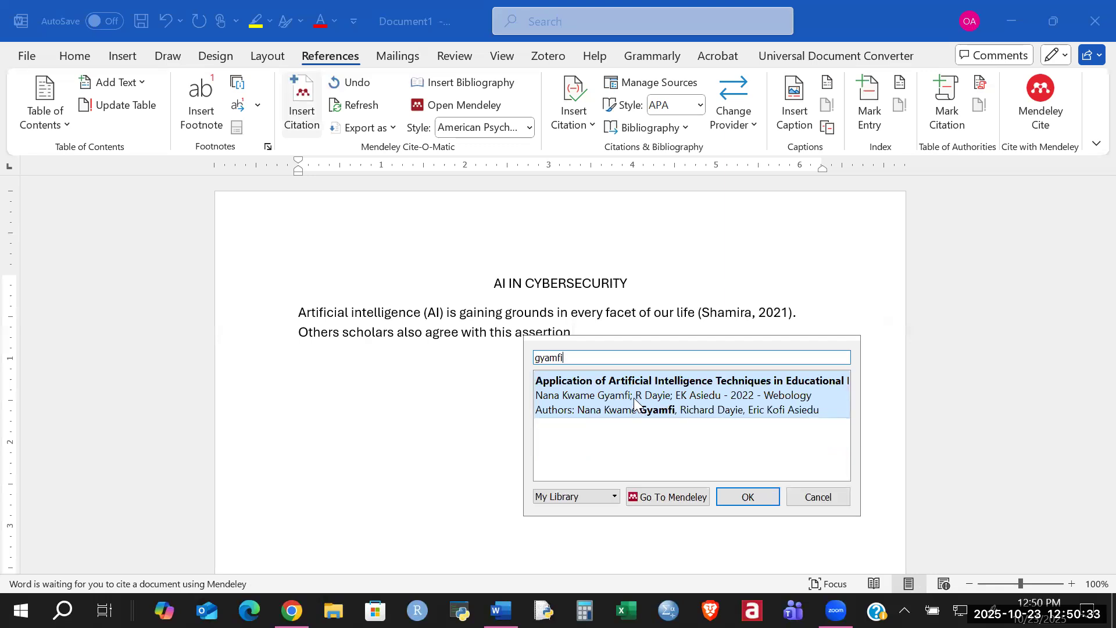
click(632, 398)
text(tariq)
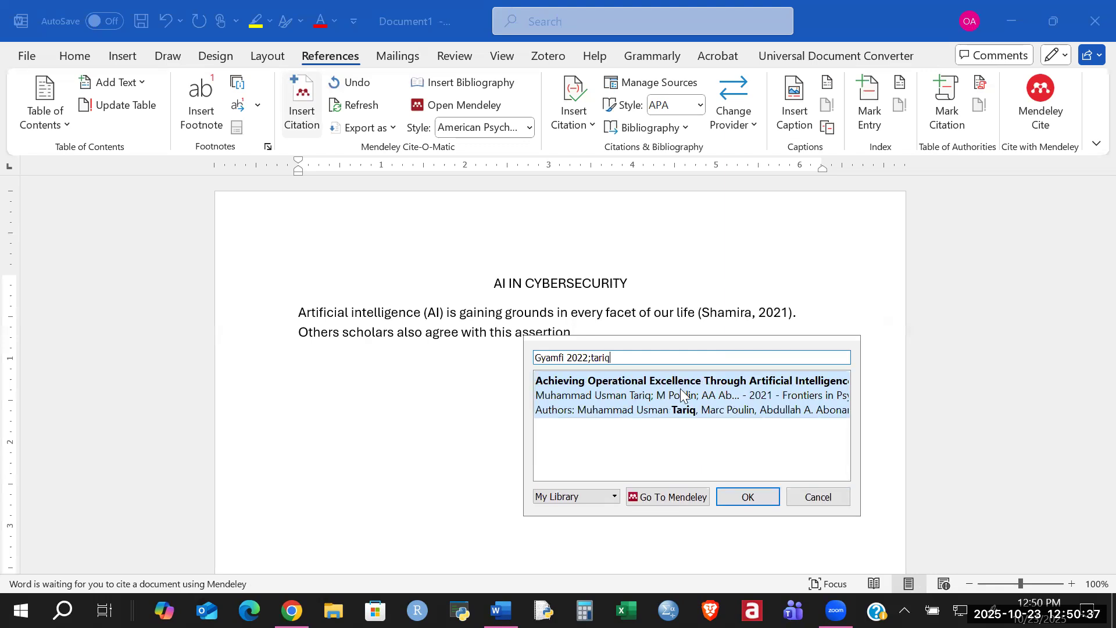
click(681, 396)
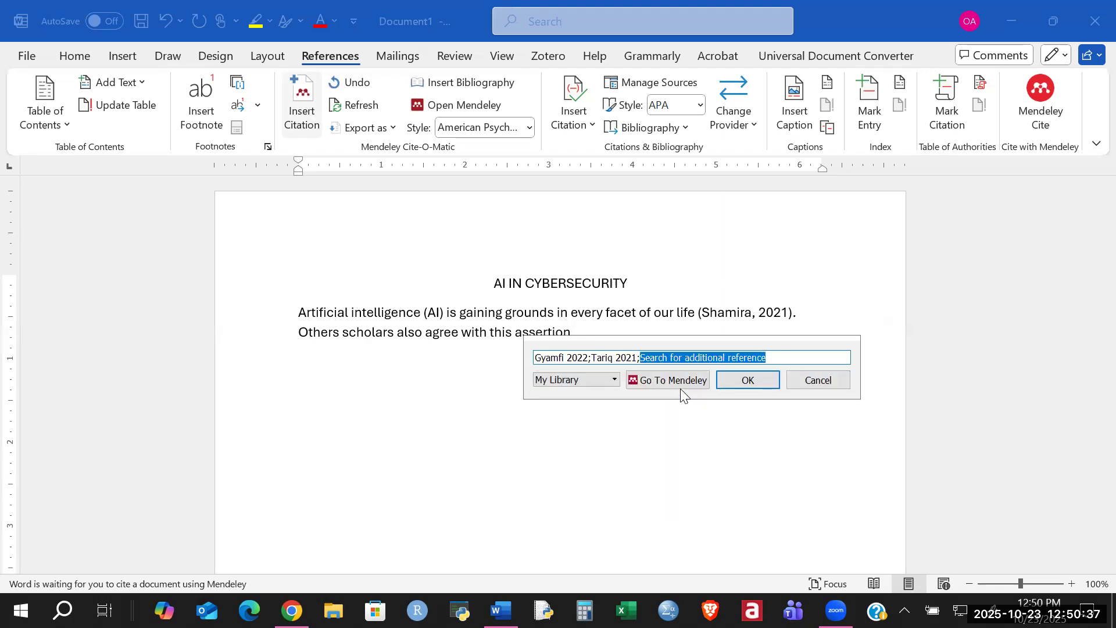
click(740, 384)
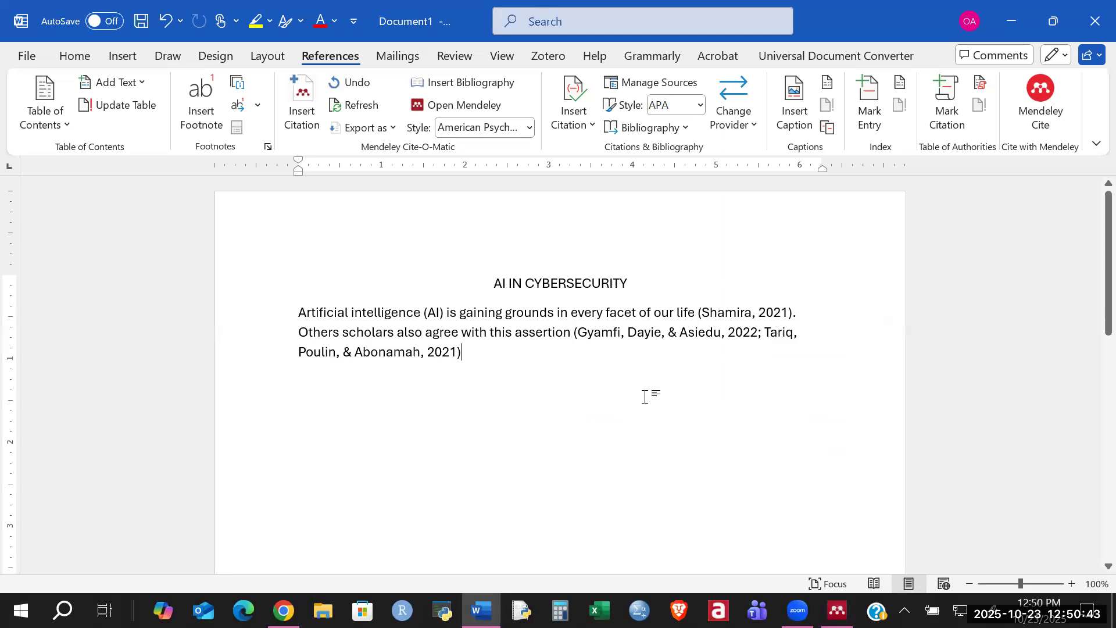
text(.)
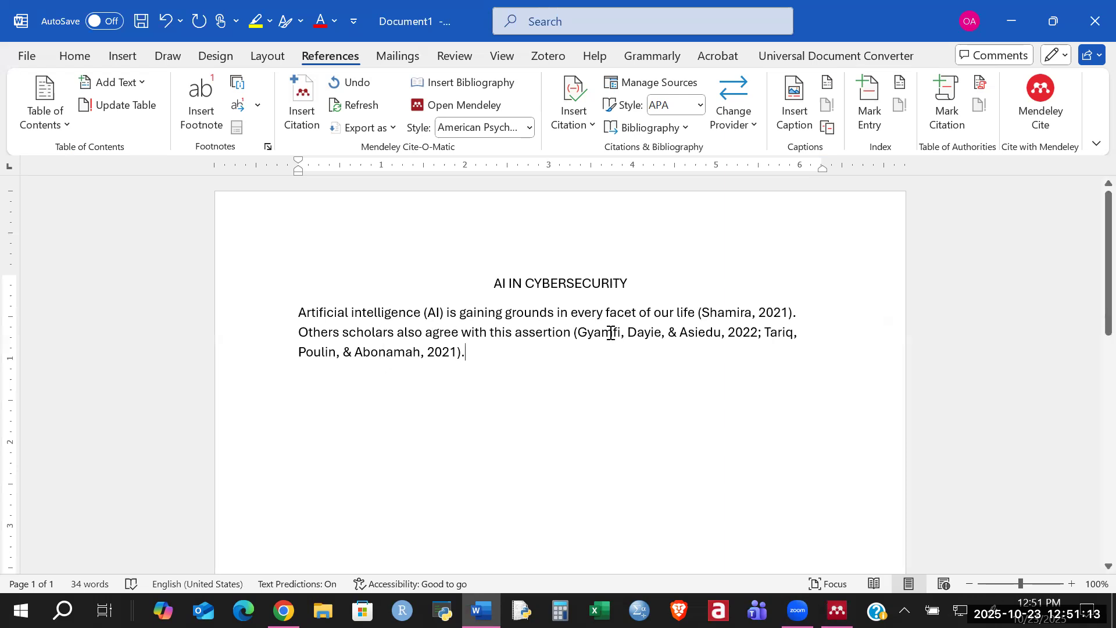
Add a "References" heading below the paragraph, leaving a blank line between, and insert the Mendeley bibliography under it
click(772, 307)
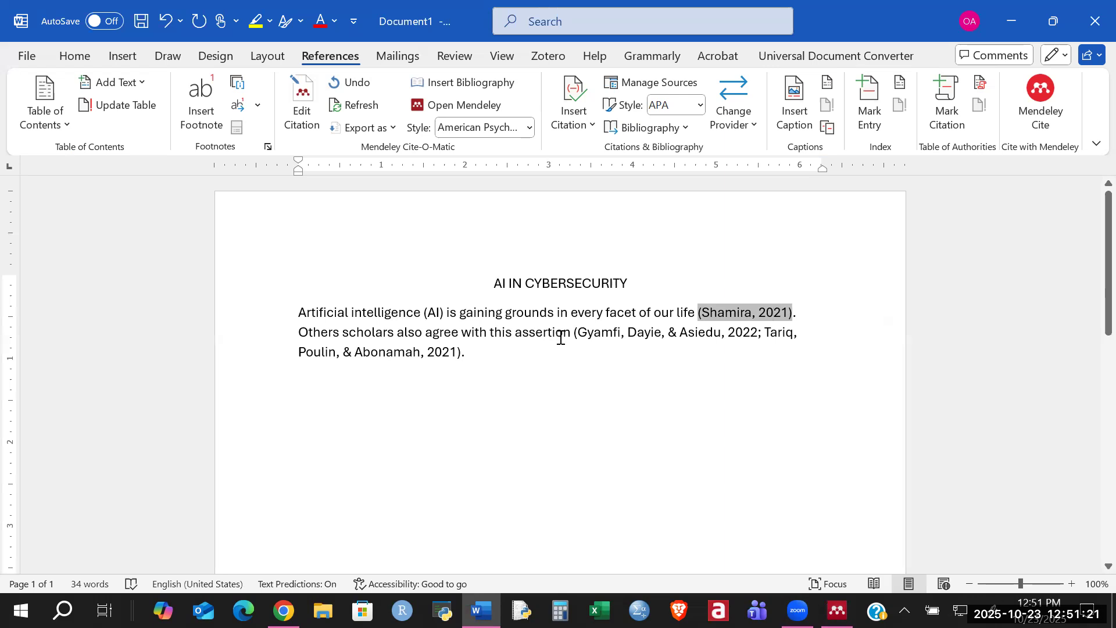
click(624, 332)
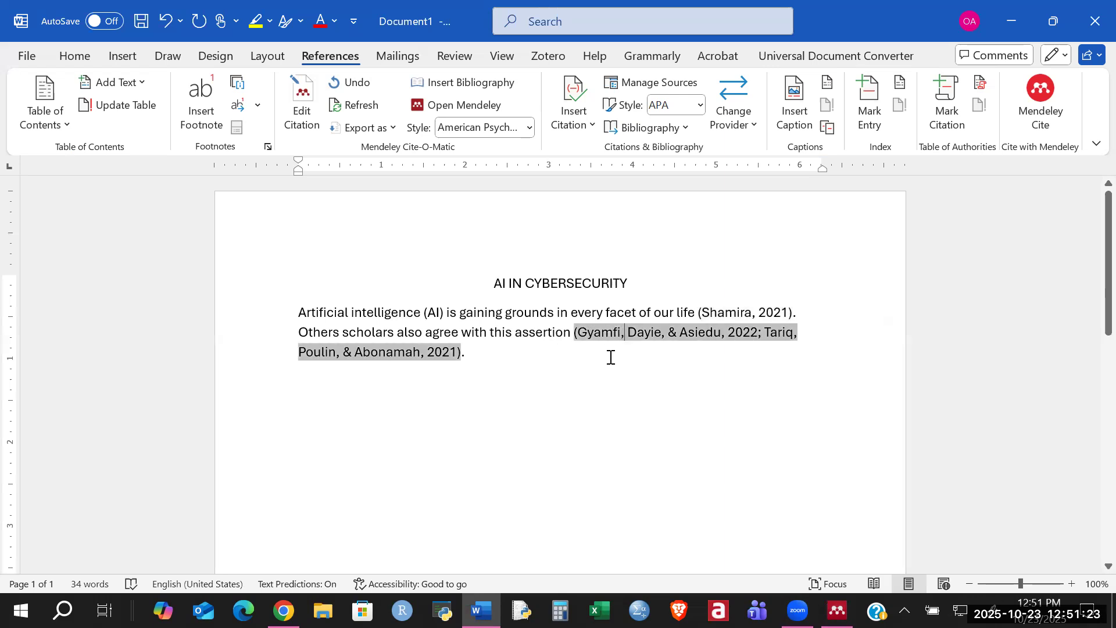
click(518, 345)
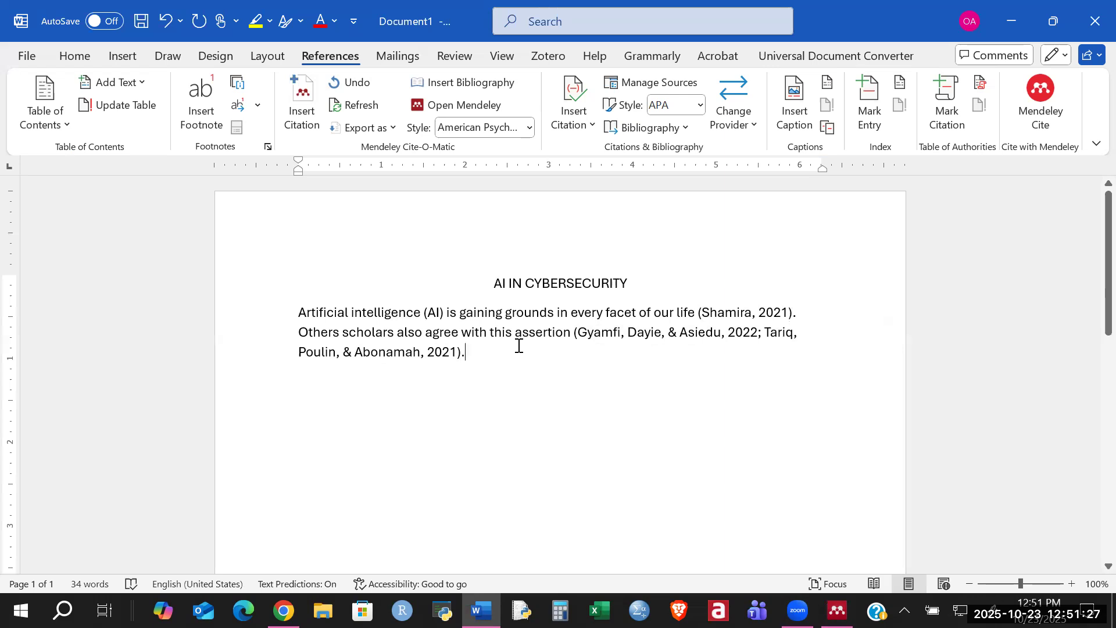
key(Return)
key(Return)
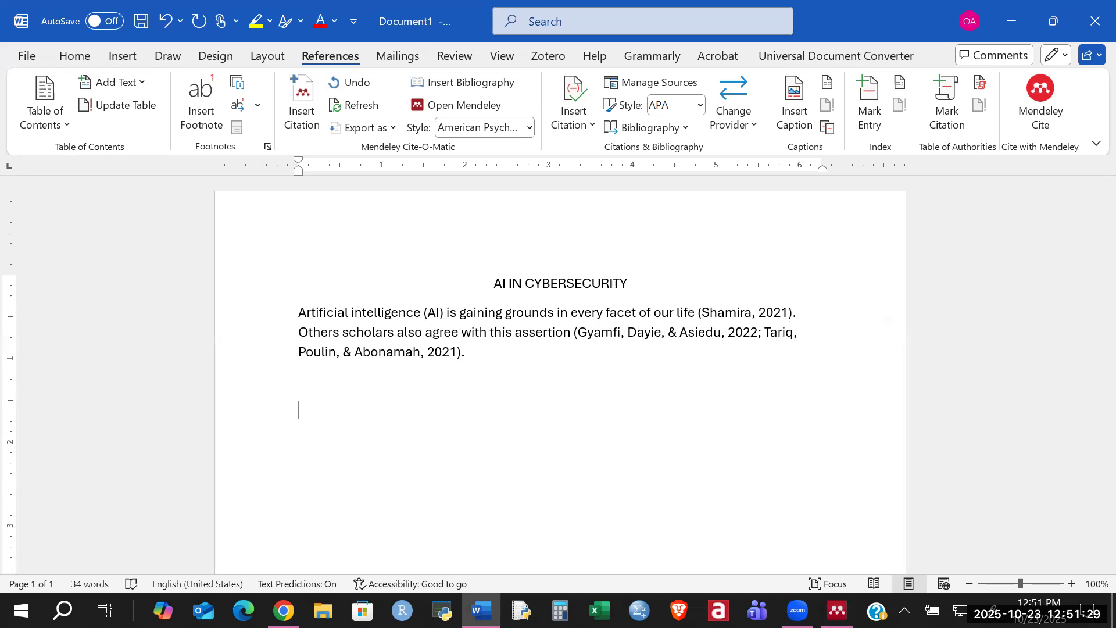
text(references)
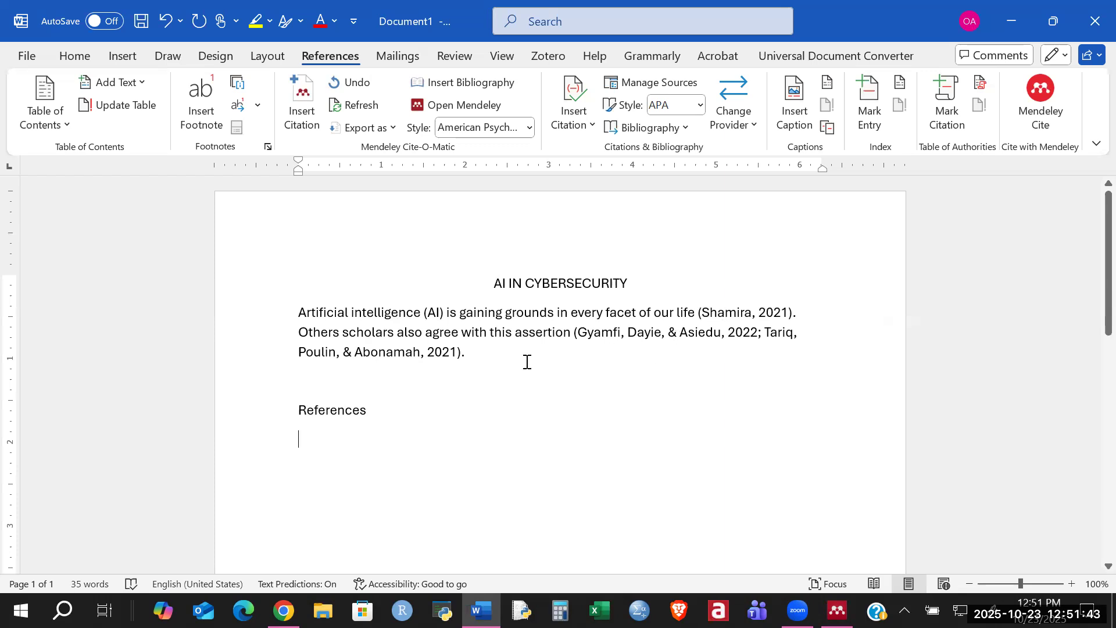
click(474, 86)
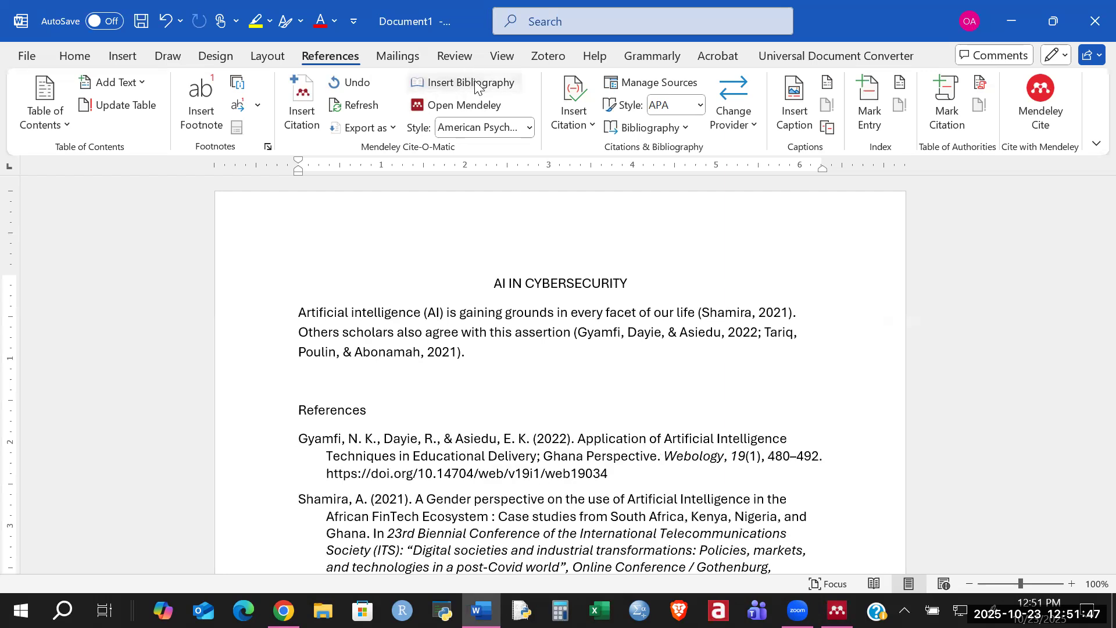
Review the generated reference list against the citations in the paragraph
scroll(681, 258, down, 2)
scroll(807, 314, down, 2)
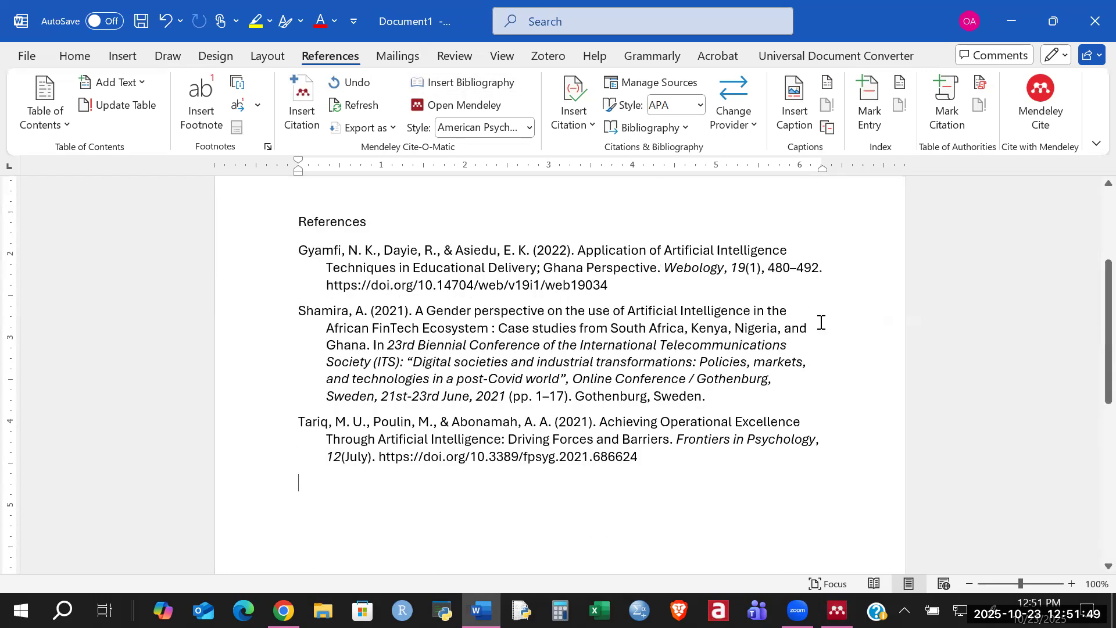
scroll(822, 321, up, 4)
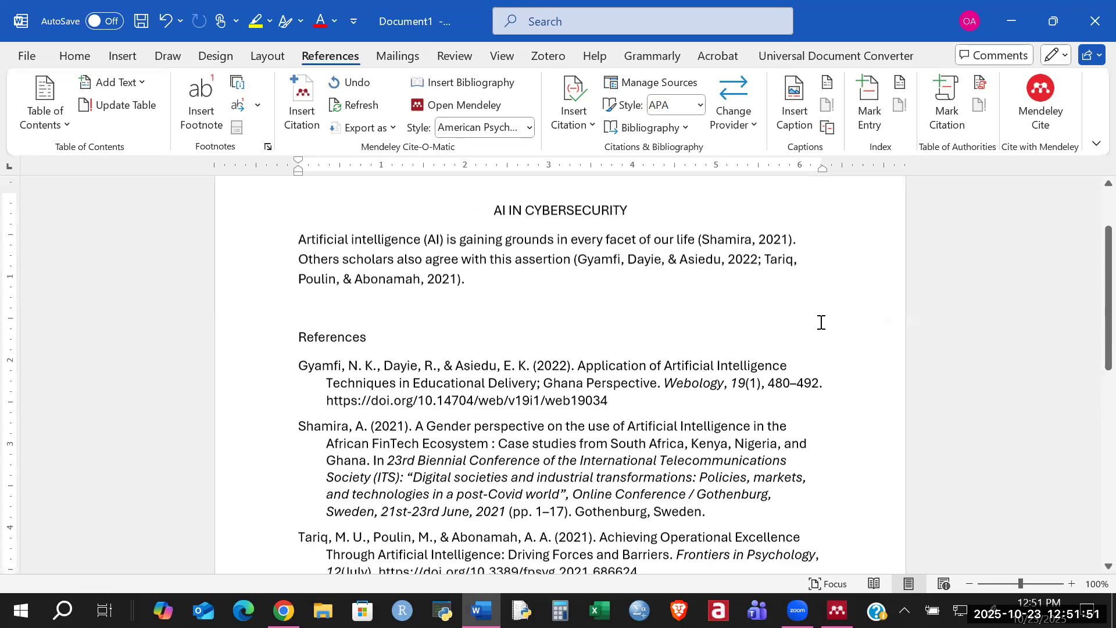
scroll(637, 349, down, 4)
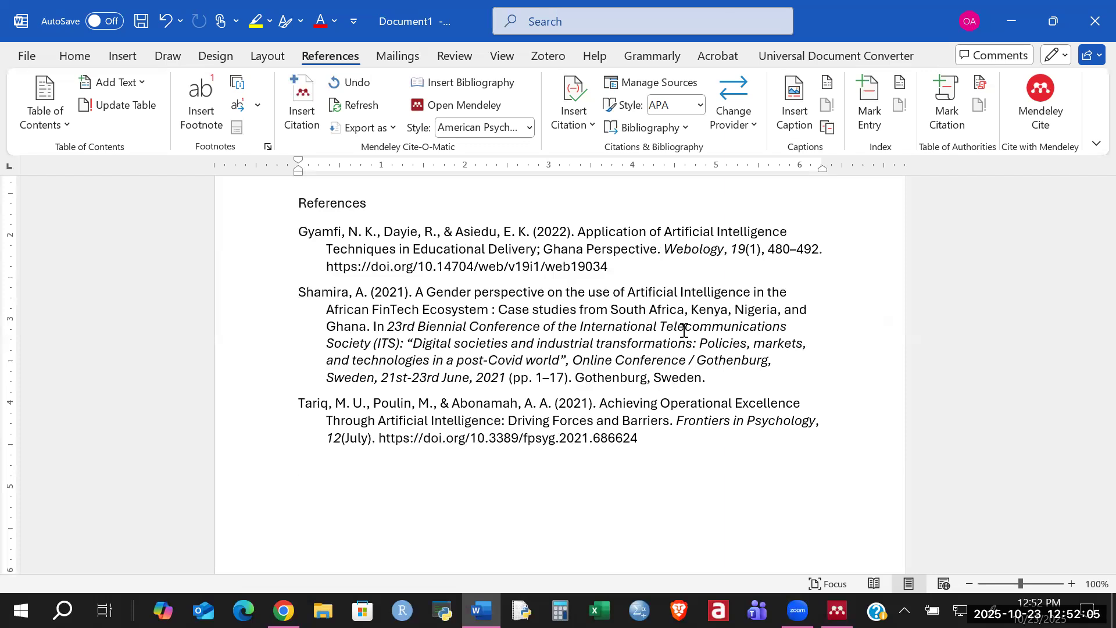
scroll(622, 308, up, 4)
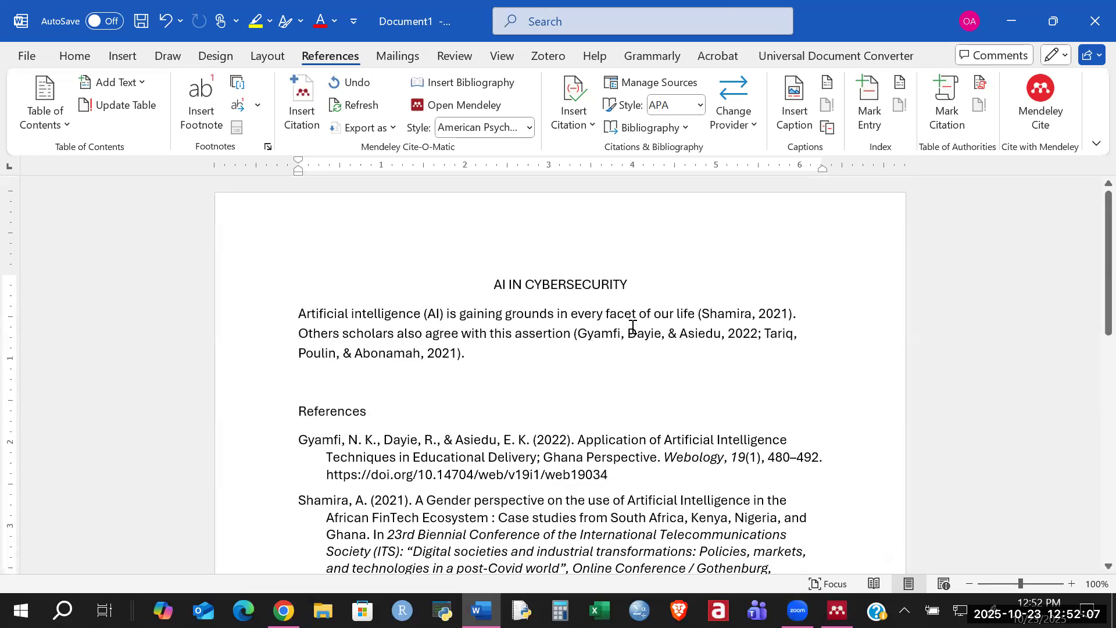
Search the library by author surname and add the 2019 "Individuals Internet Security Perceptions and Behaviors: Polycontextual Contrast…" paper to the second sentence's citation
click(472, 353)
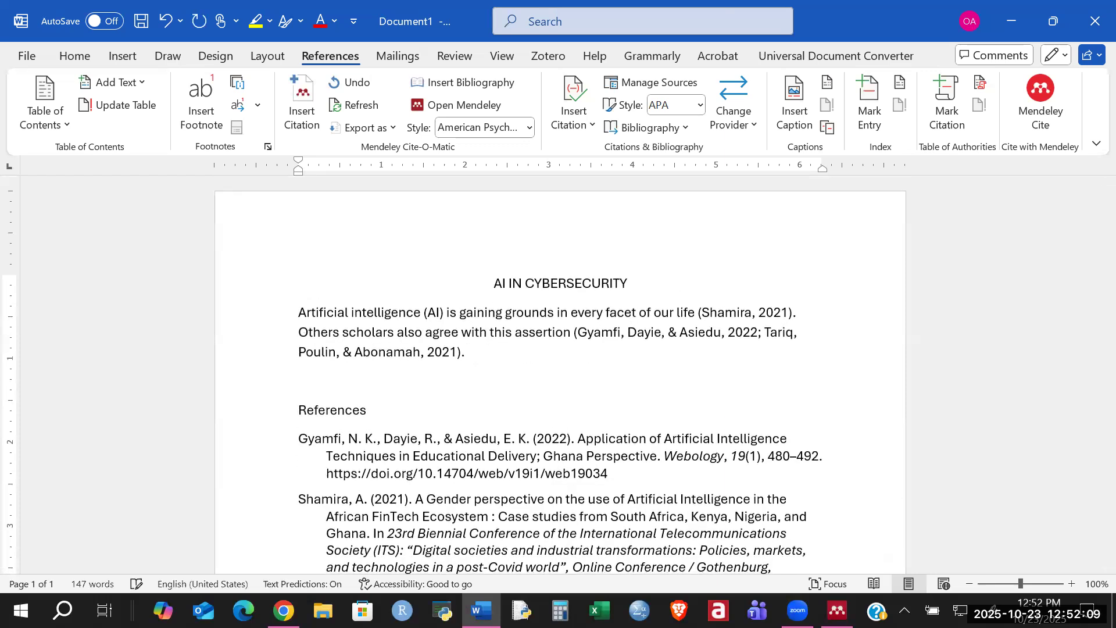
click(606, 334)
click(301, 106)
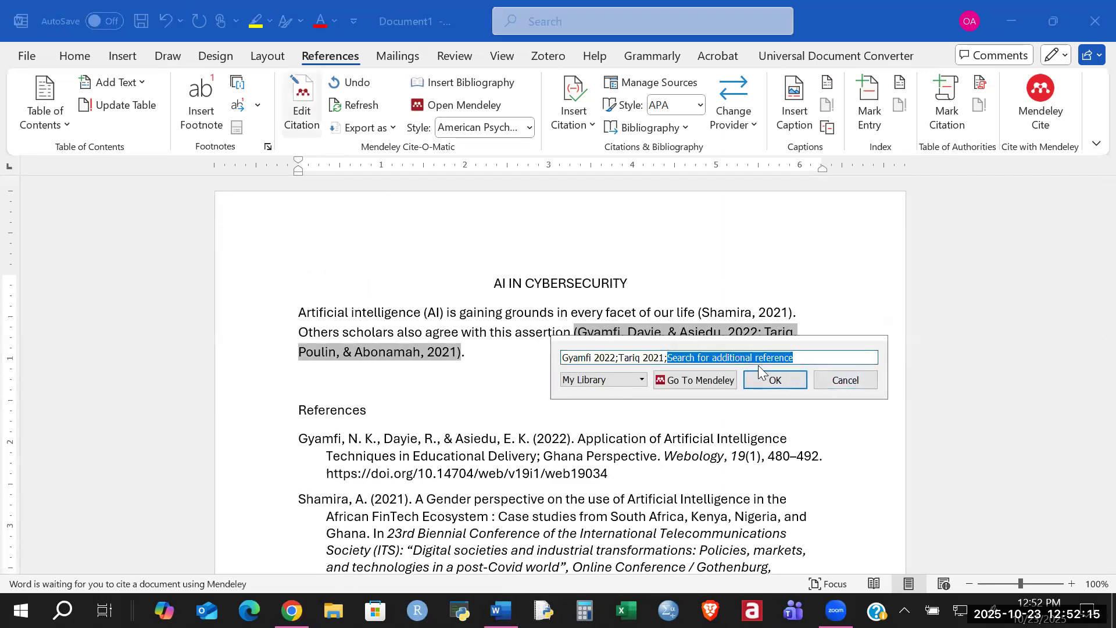
text(owusu)
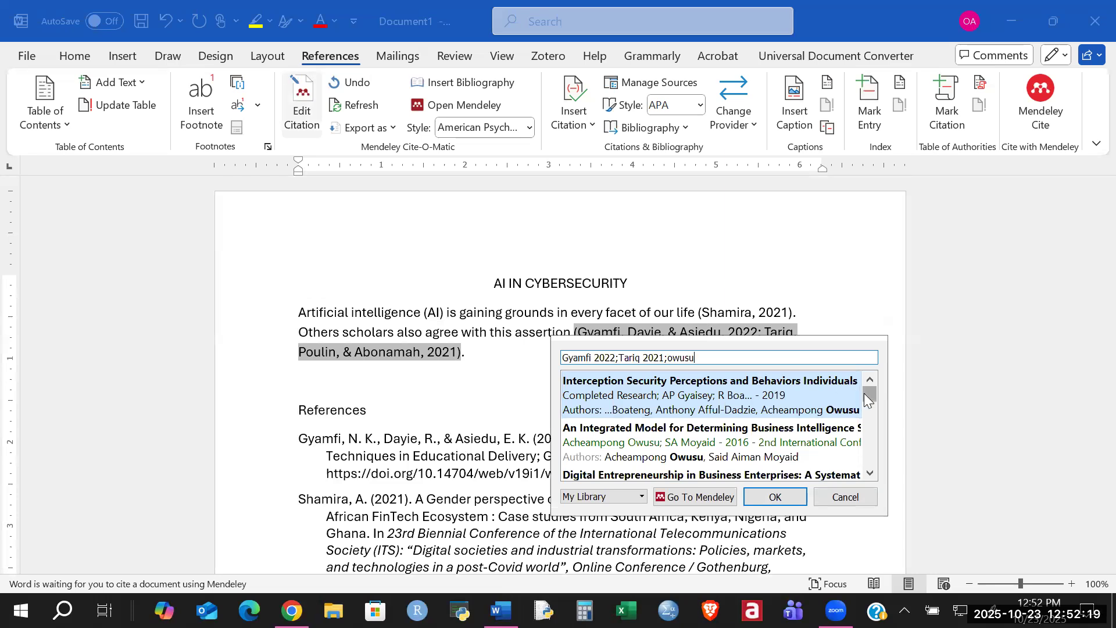
click(870, 473)
click(870, 473)
click(870, 473)
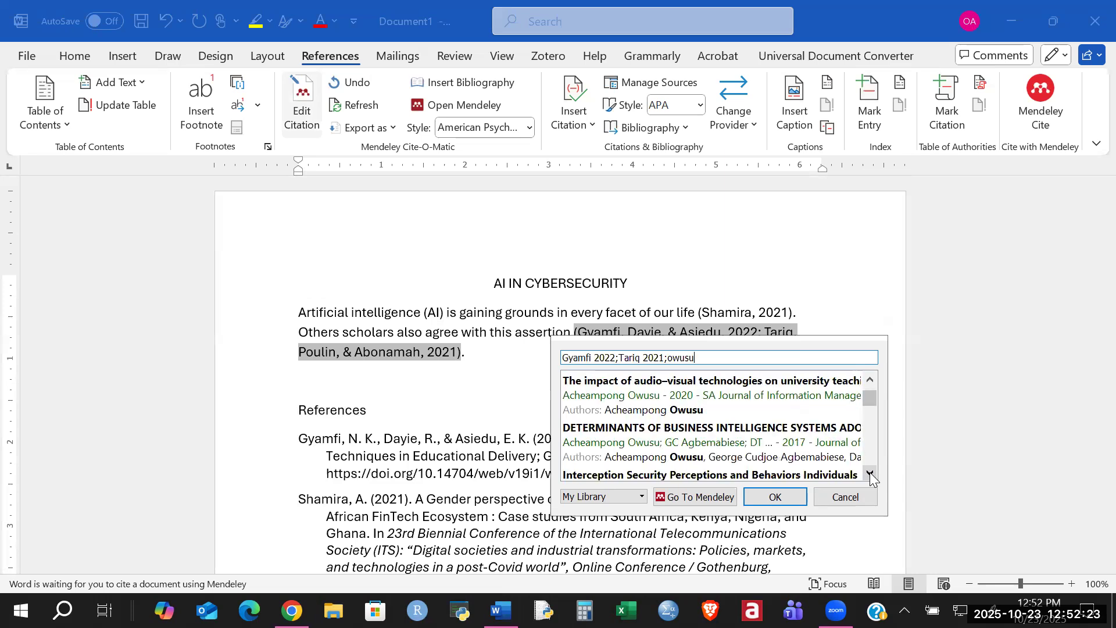
click(870, 473)
click(870, 473)
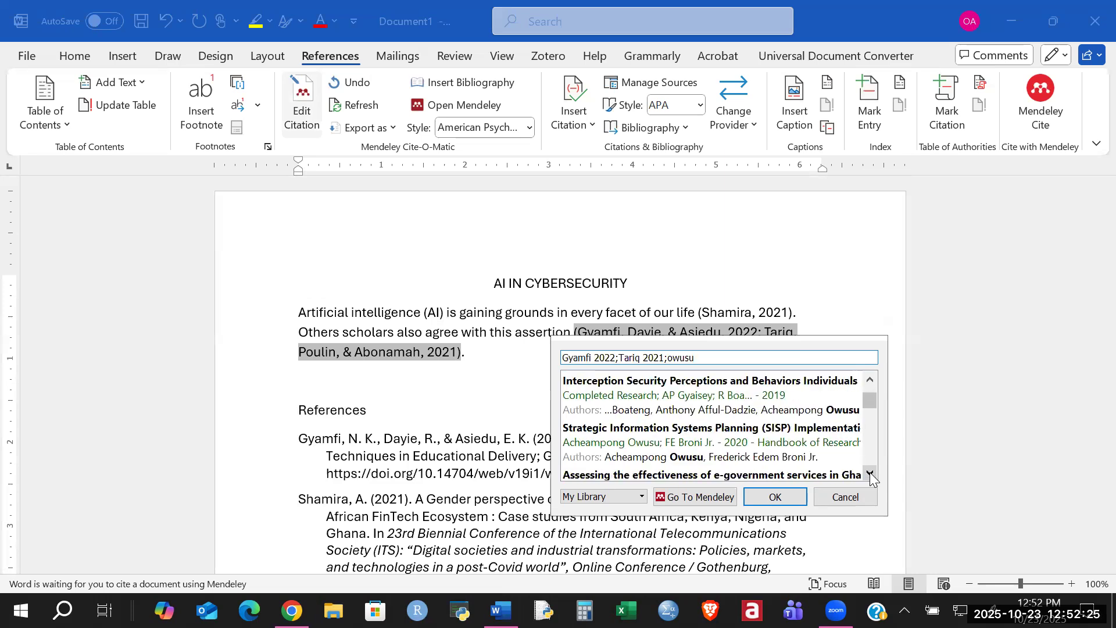
click(869, 474)
click(869, 474)
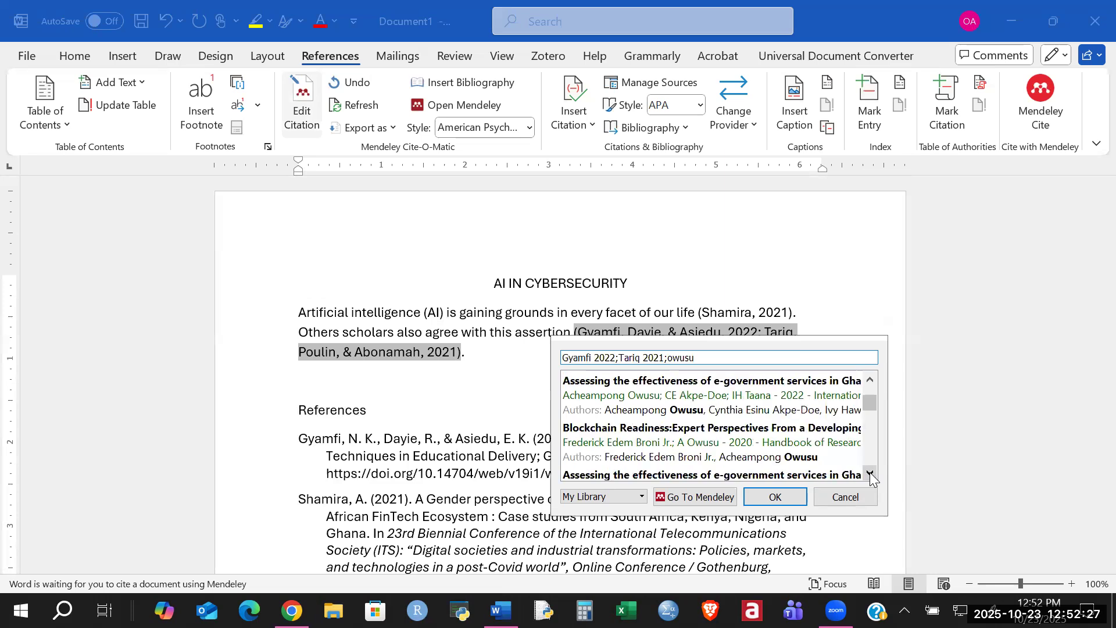
click(869, 473)
click(869, 473)
click(869, 473)
click(870, 473)
click(870, 473)
click(870, 473)
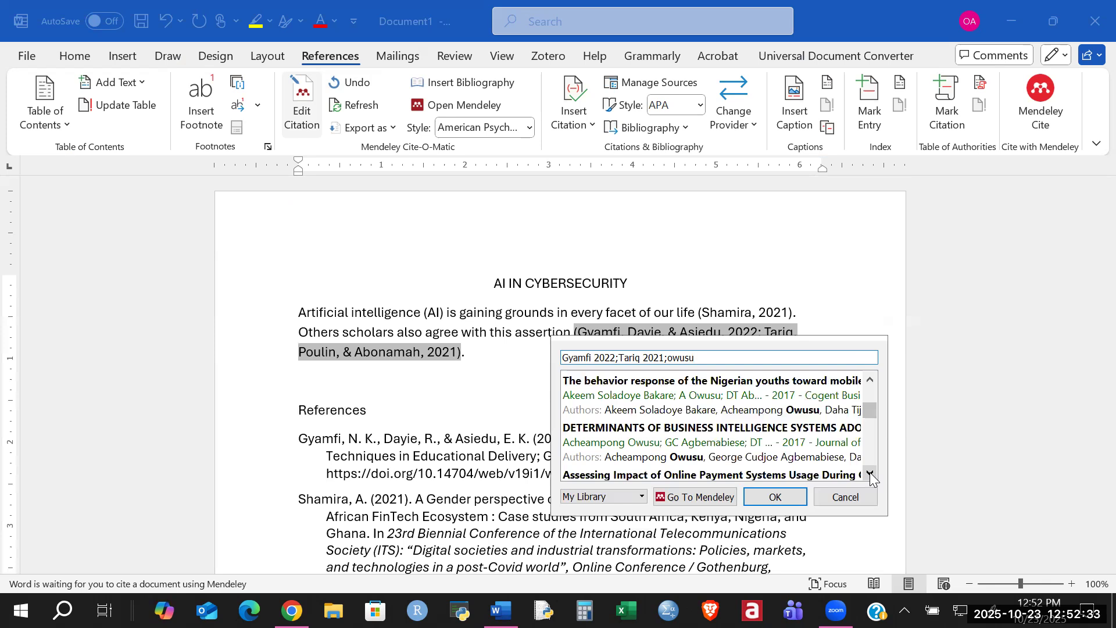
click(869, 475)
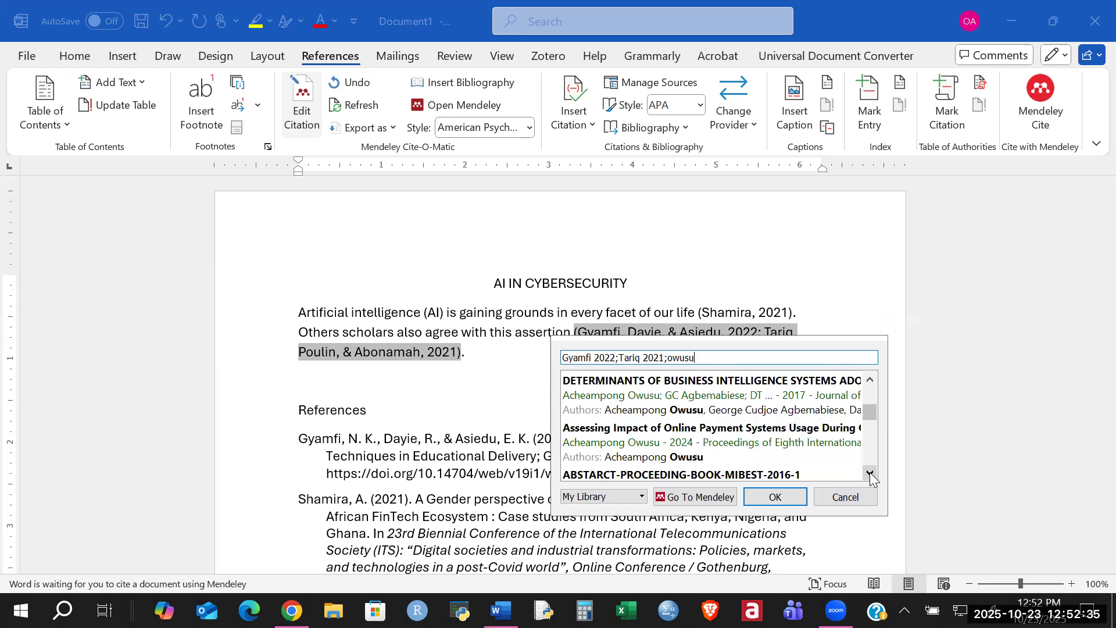
click(869, 475)
click(869, 475)
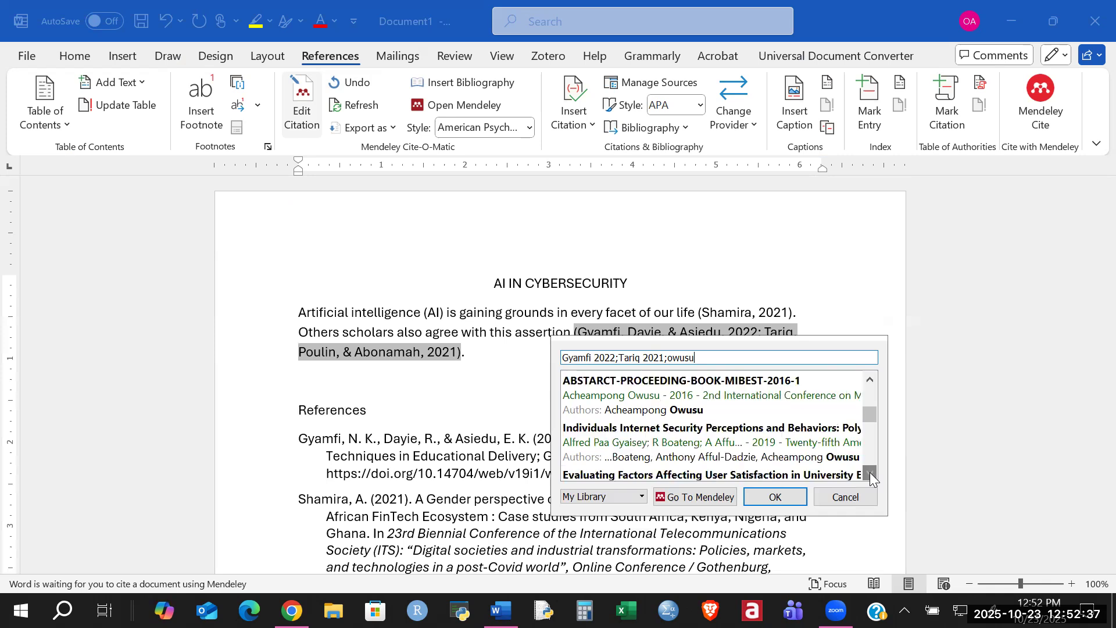
click(737, 434)
click(775, 380)
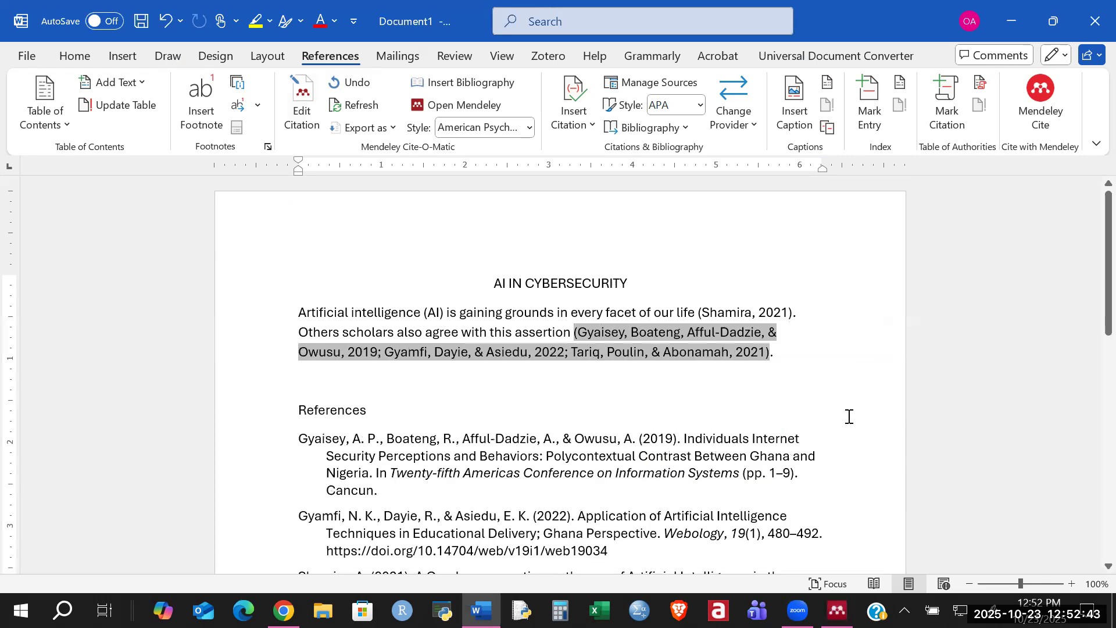
Check the reference list for the entry of the "Individuals Internet Security Perceptions and Behaviors" paper
scroll(767, 405, down, 3)
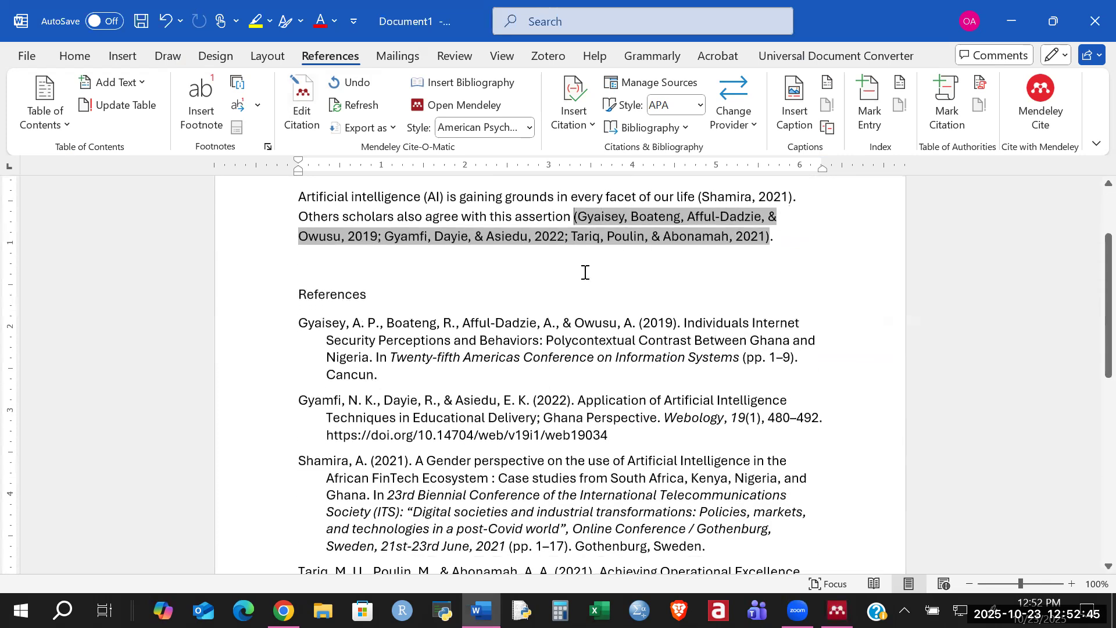
scroll(742, 314, up, 1)
scroll(742, 314, down, 2)
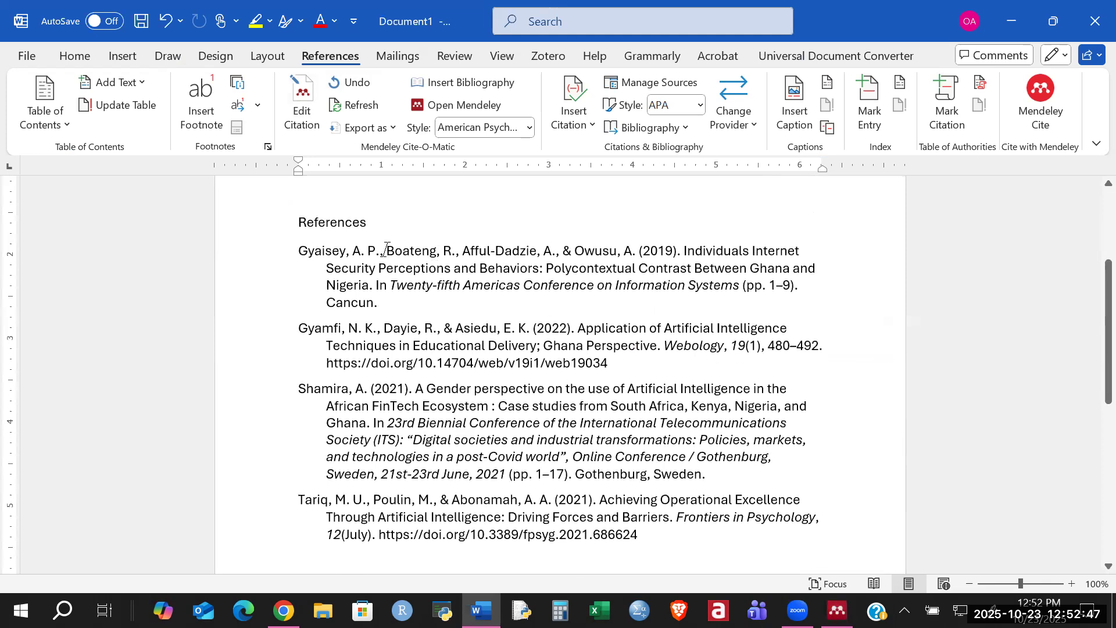
scroll(448, 431, down, 2)
scroll(363, 241, up, 2)
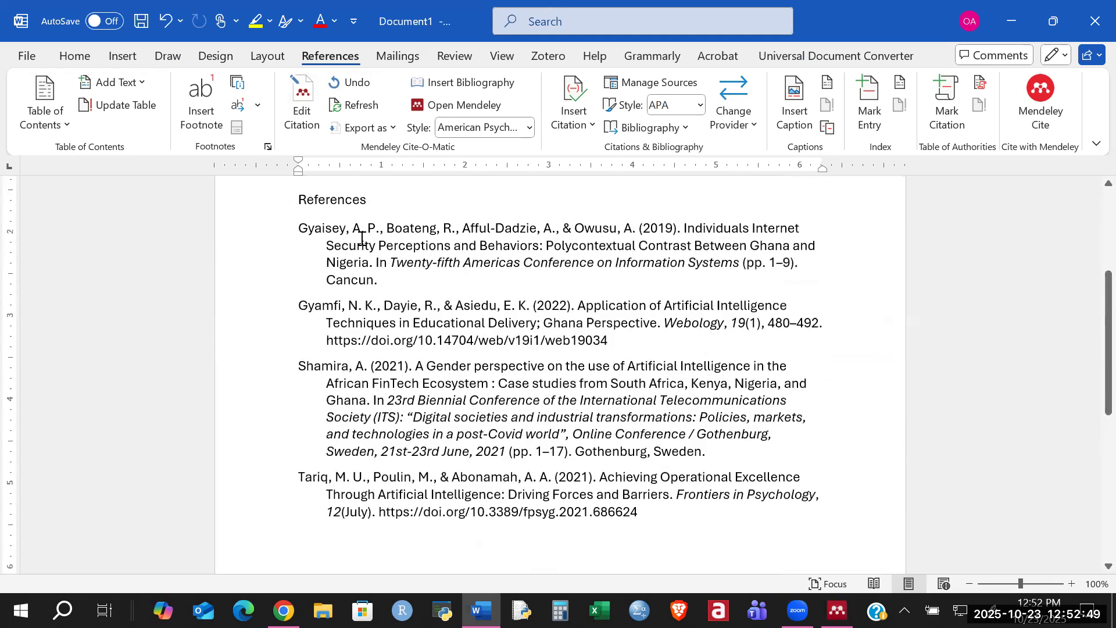
scroll(473, 331, up, 5)
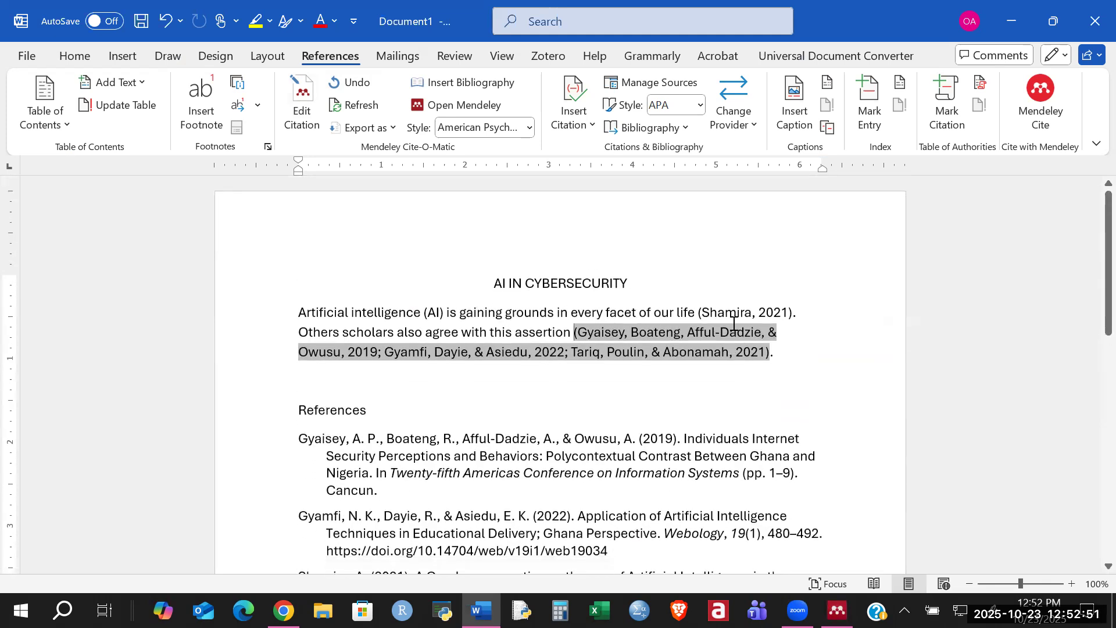
Add the 2020 "Digital Entrepreneurship in Business Enterprises: A Systematic Review" paper to the first sentence's citation and check the reference list
click(733, 314)
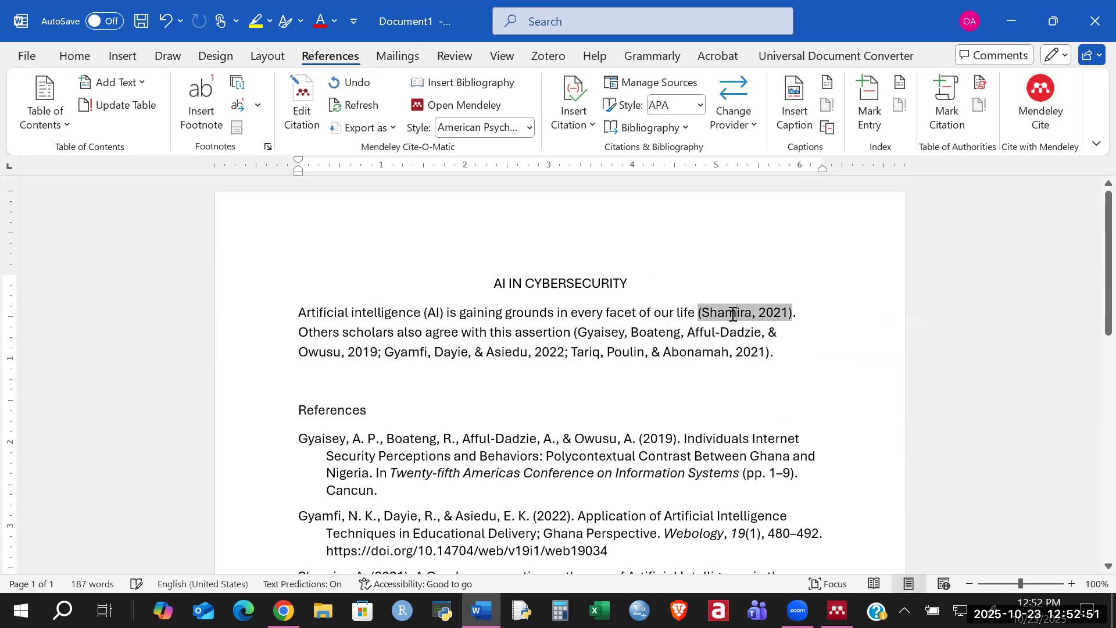
click(302, 106)
text(owus)
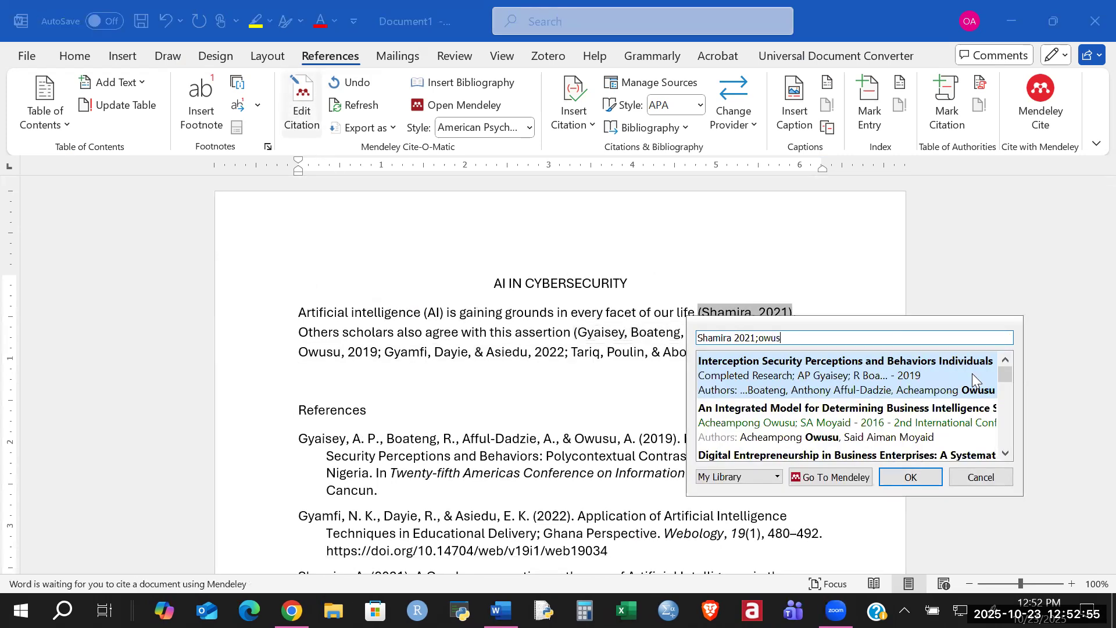
text(u)
click(1005, 452)
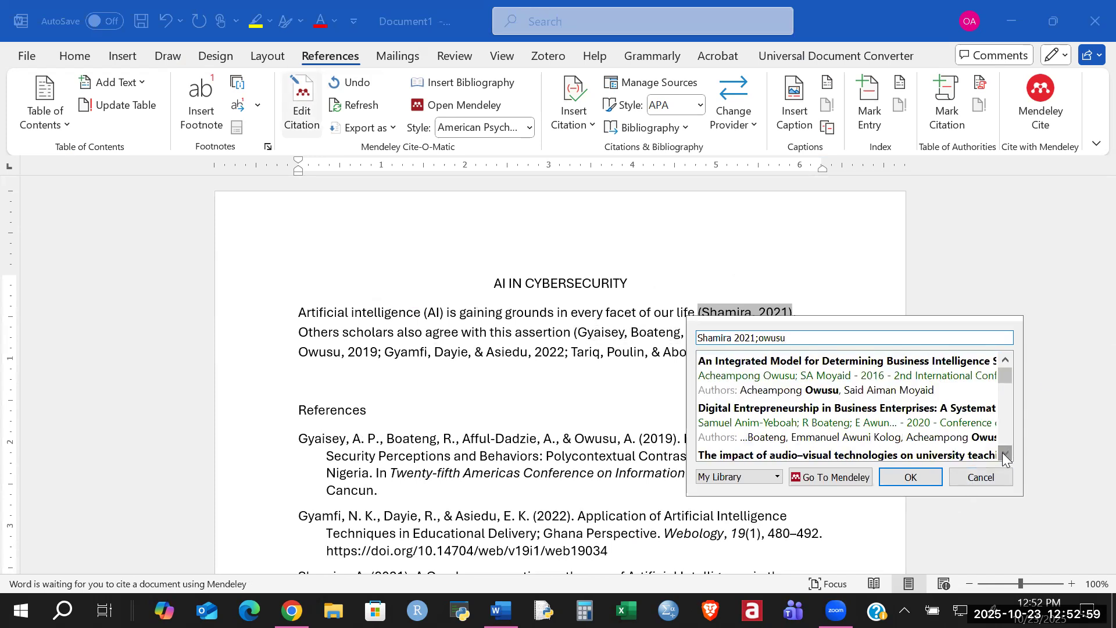
click(854, 416)
click(902, 360)
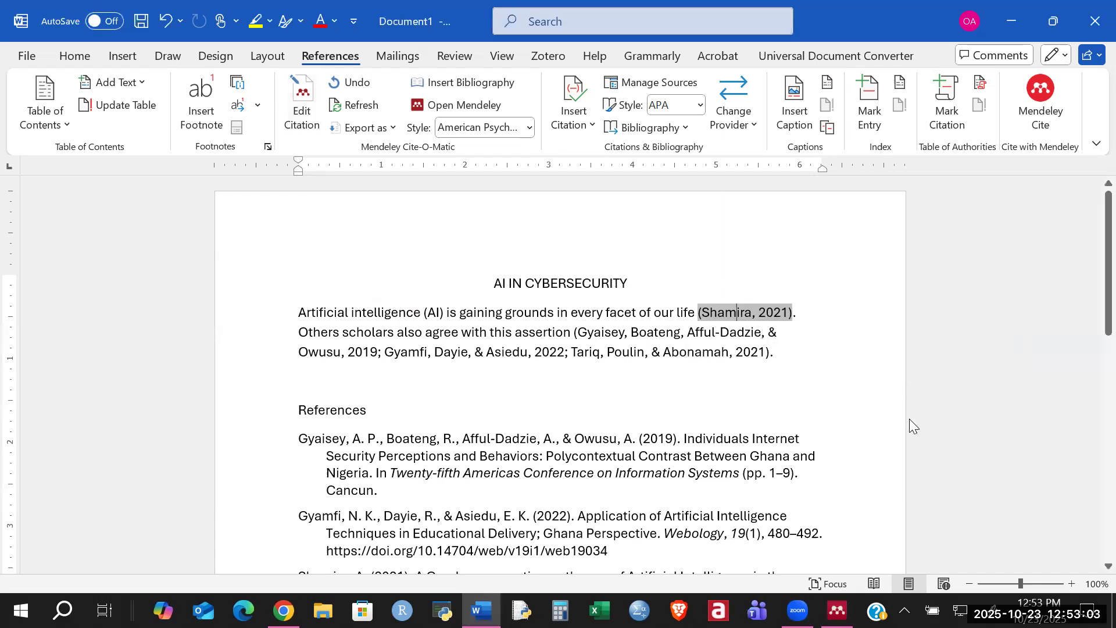
scroll(911, 419, down, 4)
scroll(911, 418, down, 3)
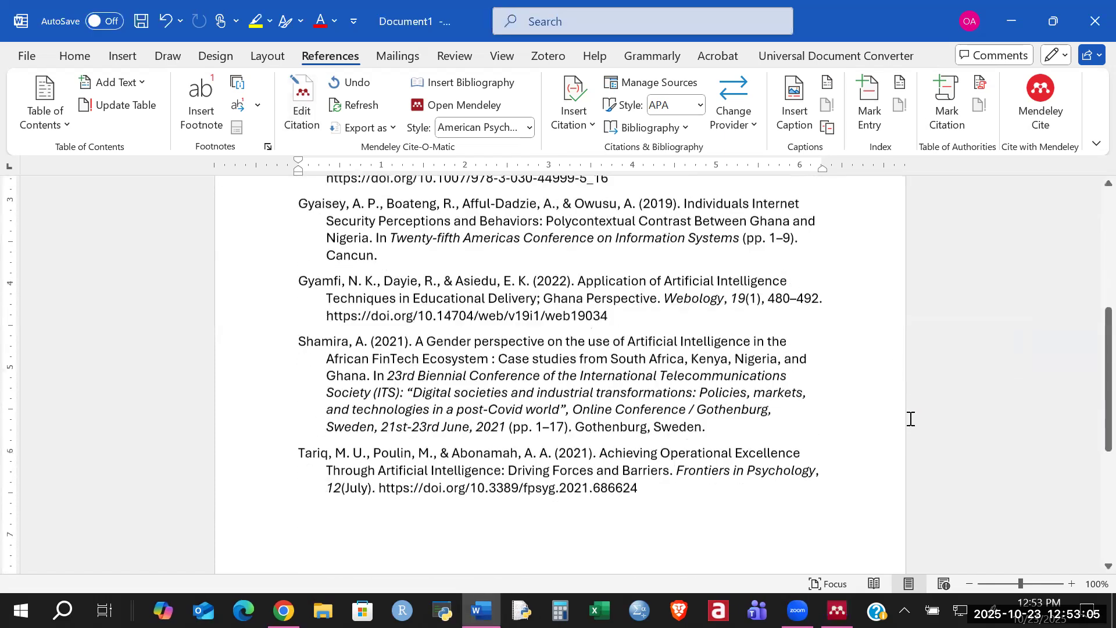
scroll(851, 393, down, 2)
scroll(851, 392, up, 2)
scroll(726, 323, up, 6)
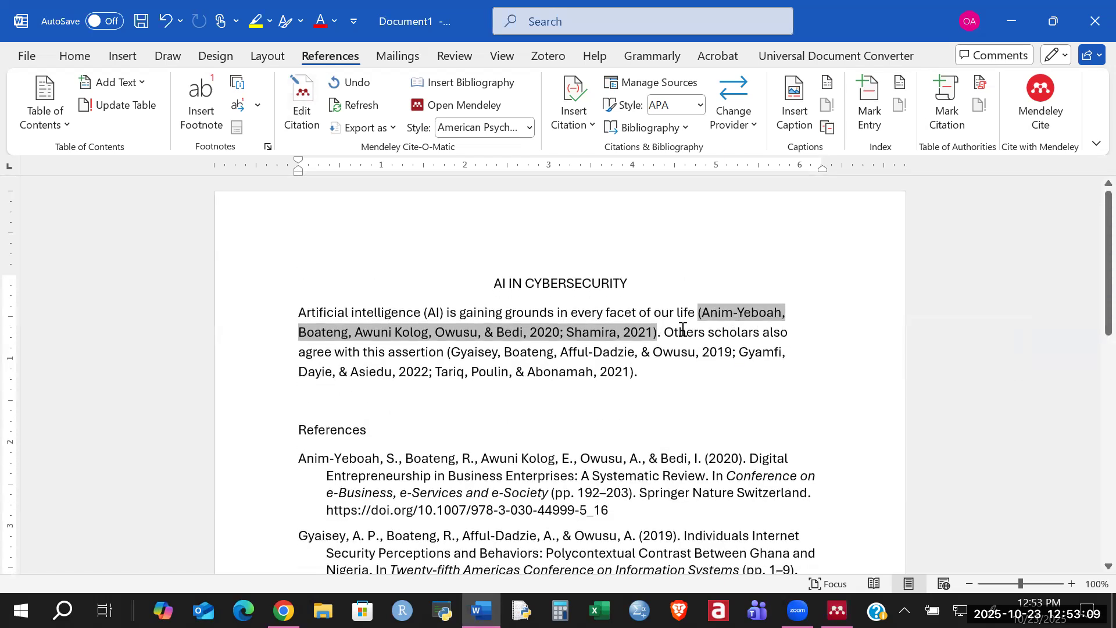
Remove the "Digital Entrepreneurship in Business Enterprises" paper from the first sentence's citation and review the updated reference list
click(314, 116)
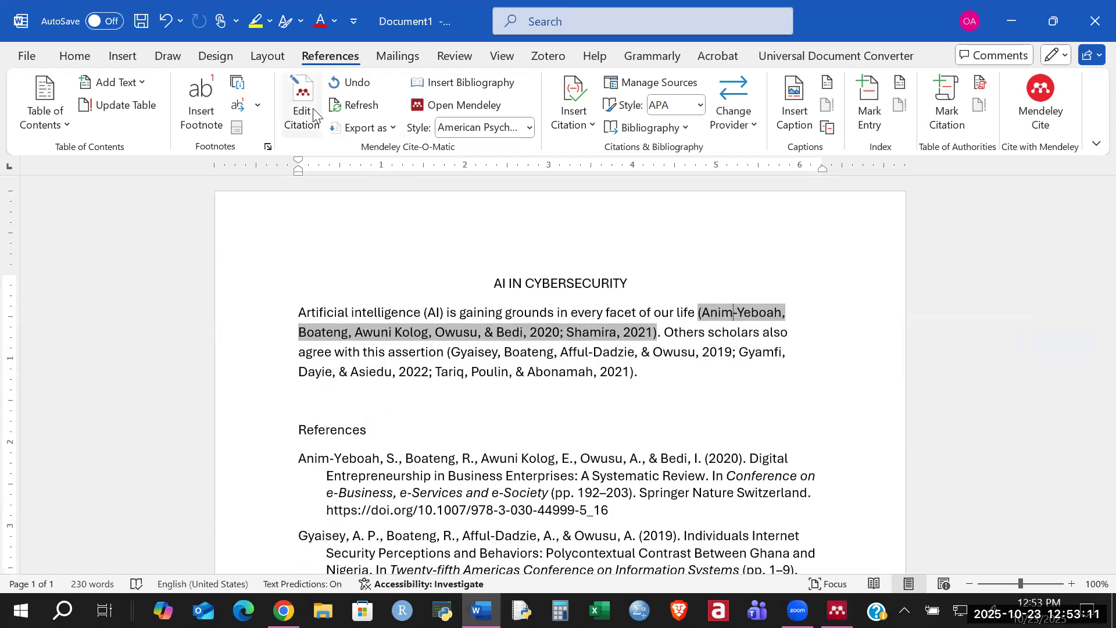
click(791, 338)
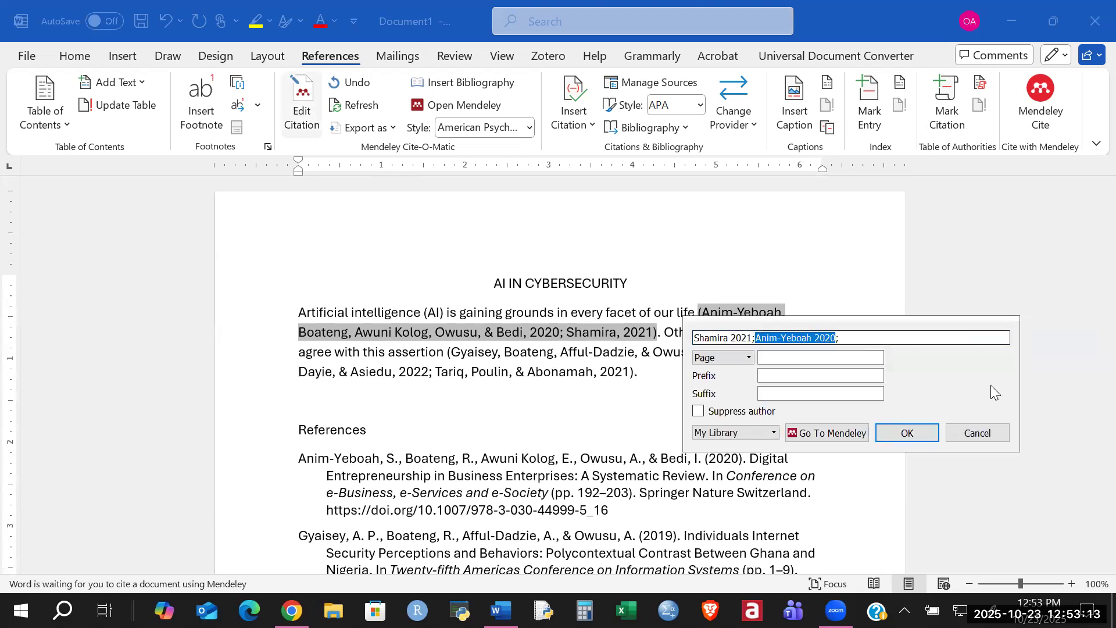
key(Delete)
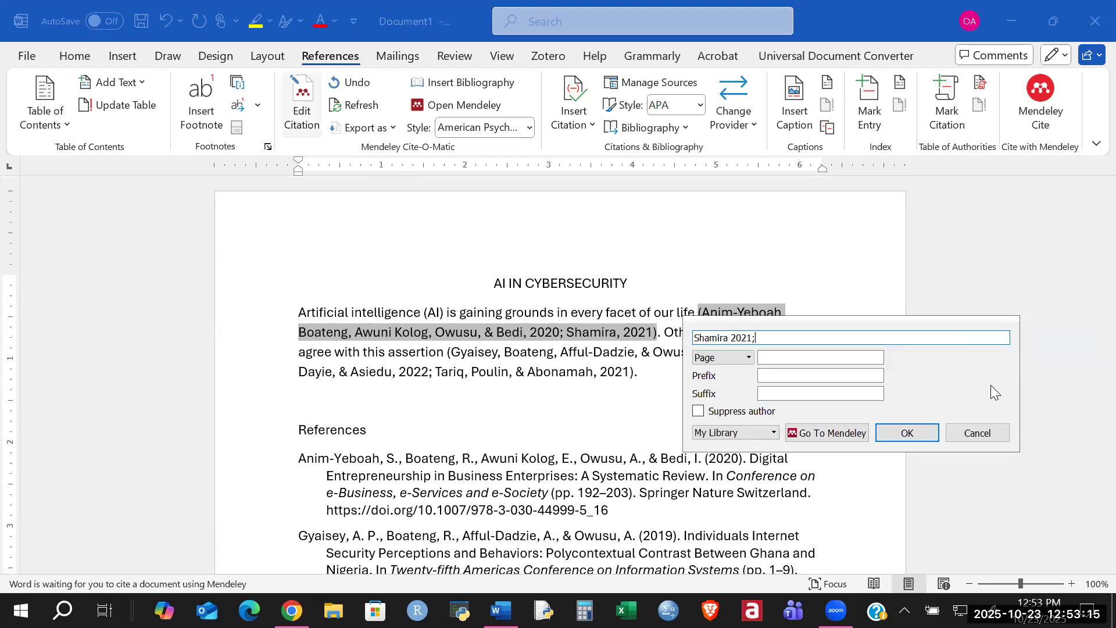
click(898, 436)
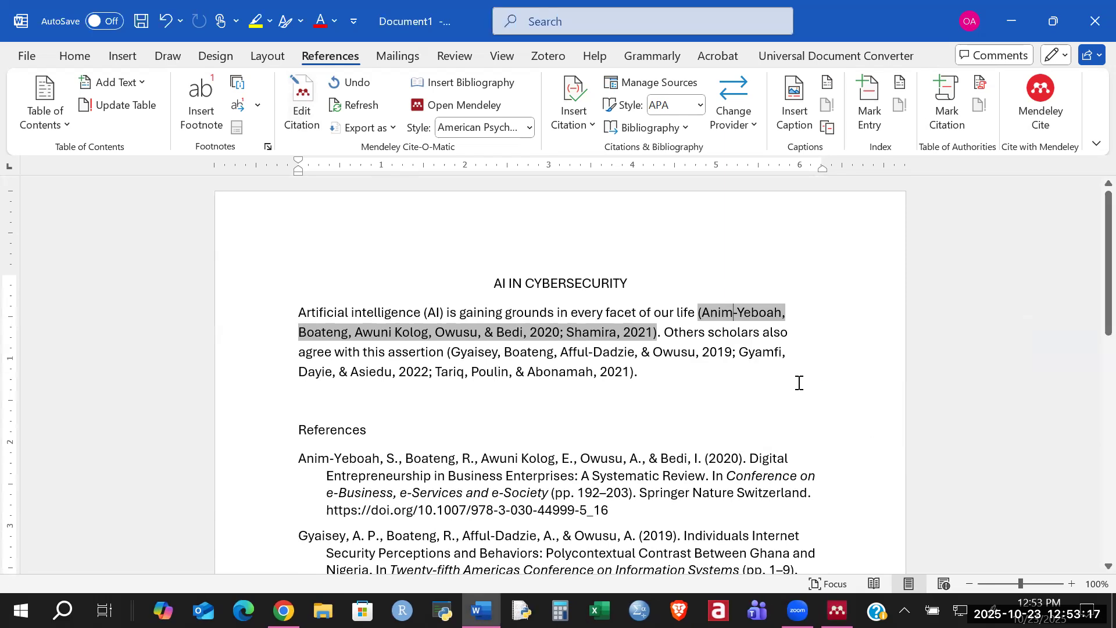
scroll(799, 381, down, 5)
scroll(799, 383, up, 6)
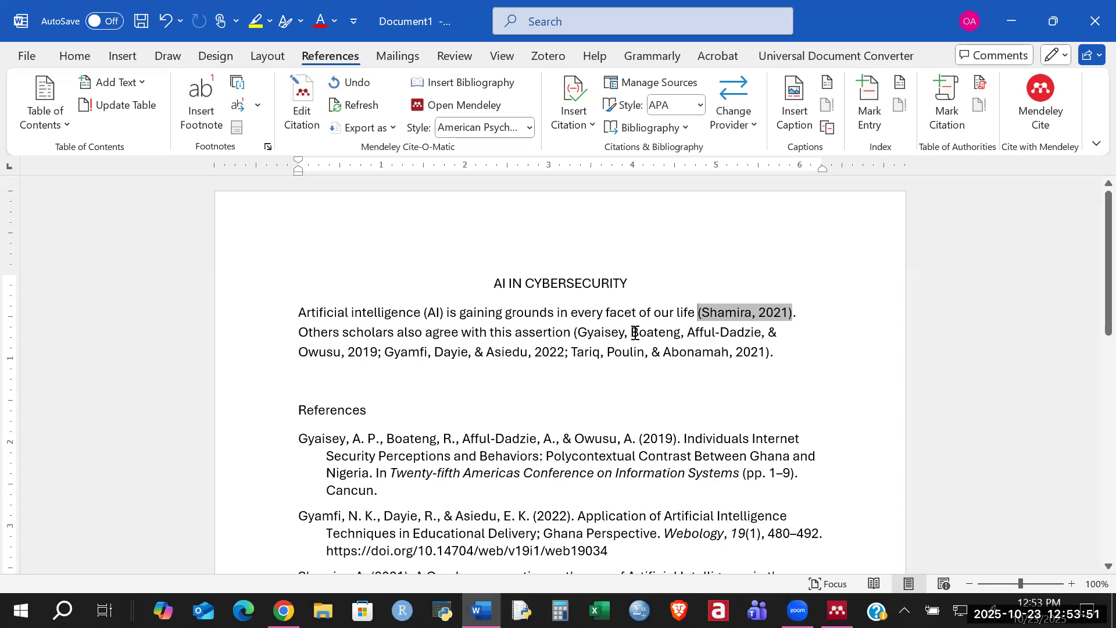
scroll(636, 332, down, 8)
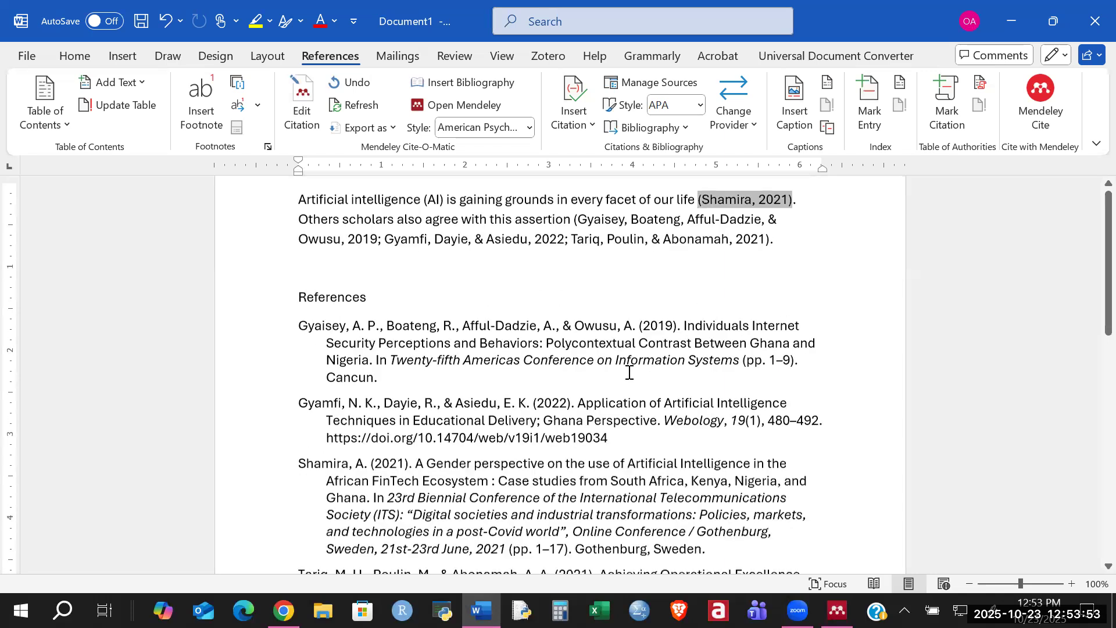
scroll(628, 368, up, 5)
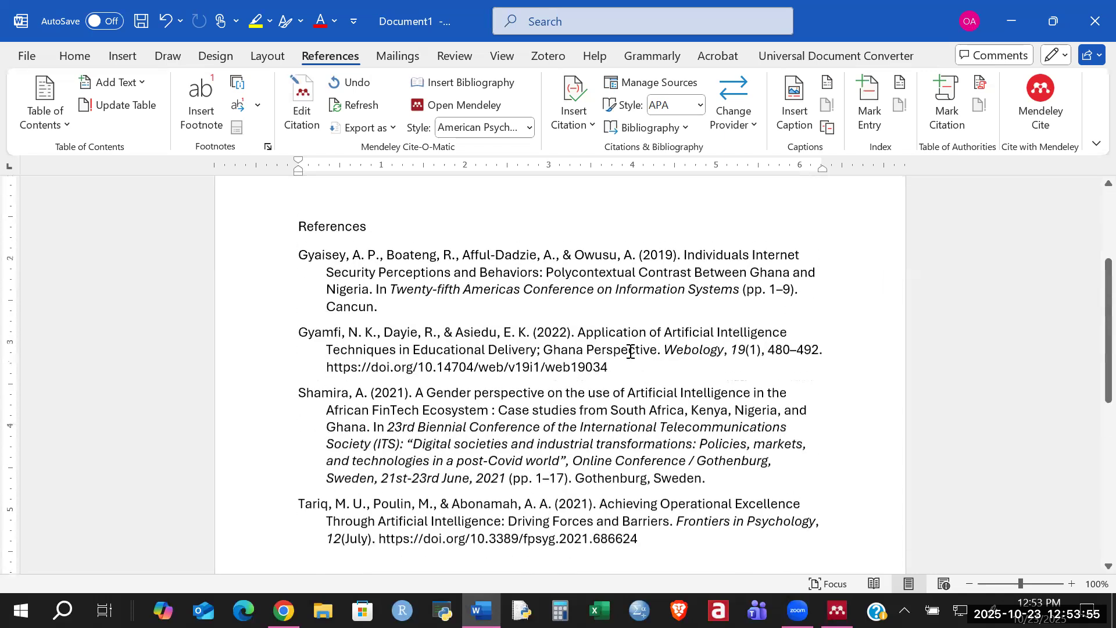
scroll(629, 352, up, 4)
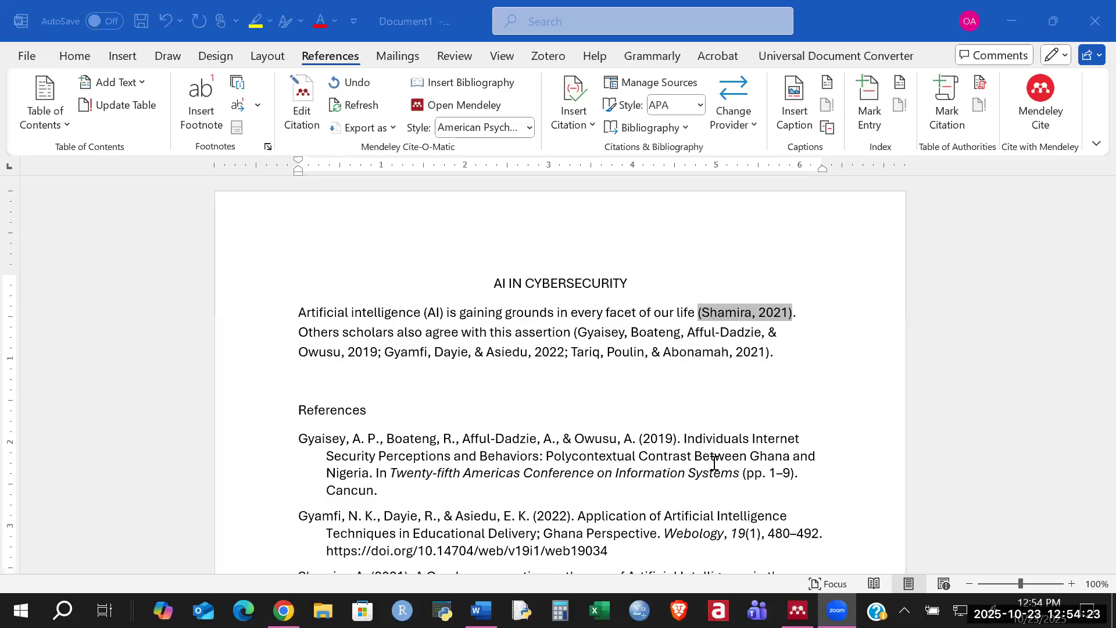
Switch the Mendeley citation style to IEEE and review the in-text citations against the reference list
click(754, 351)
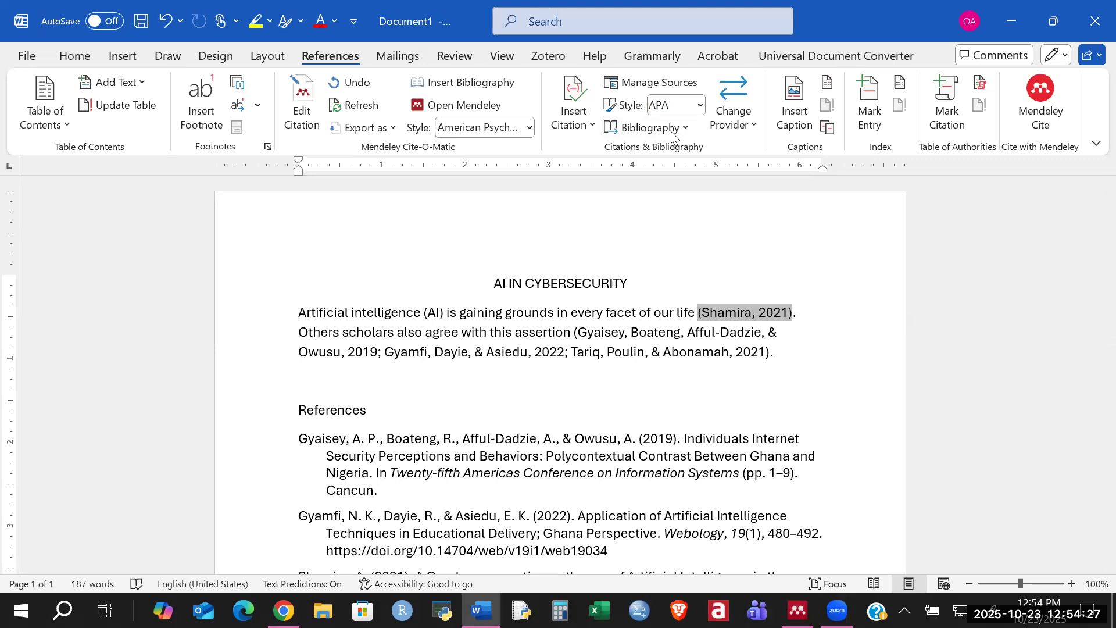
click(531, 126)
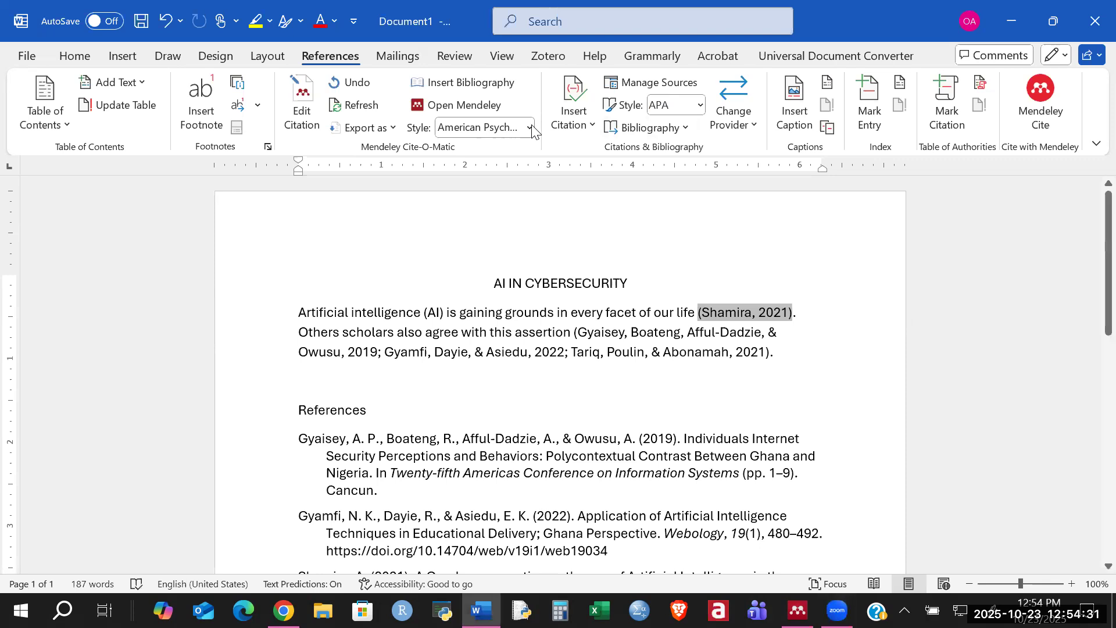
click(529, 129)
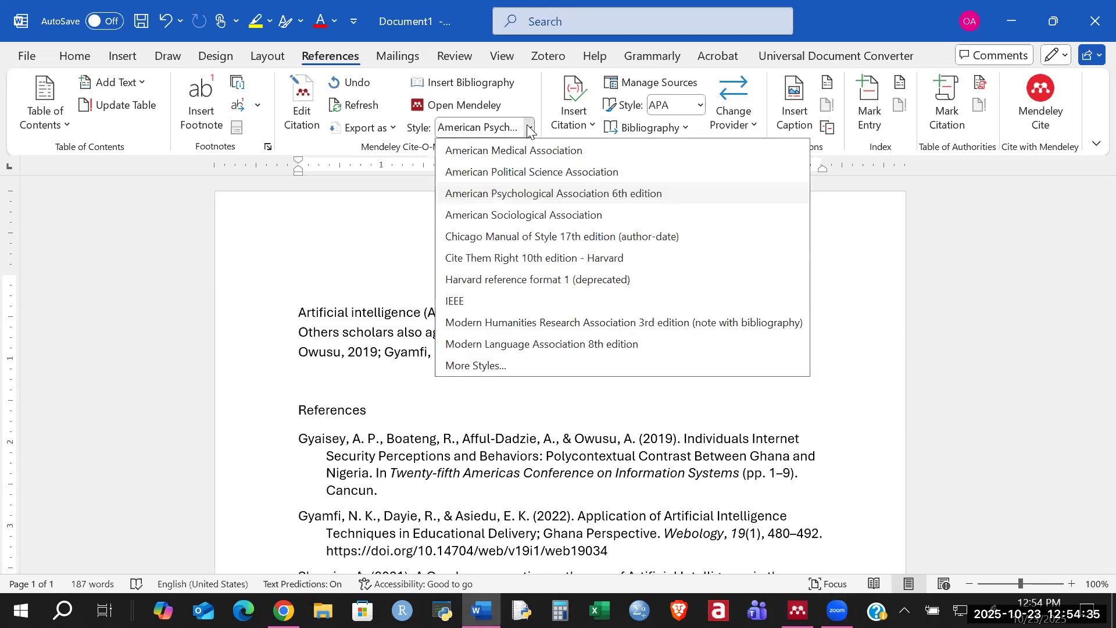
click(465, 302)
scroll(790, 352, down, 5)
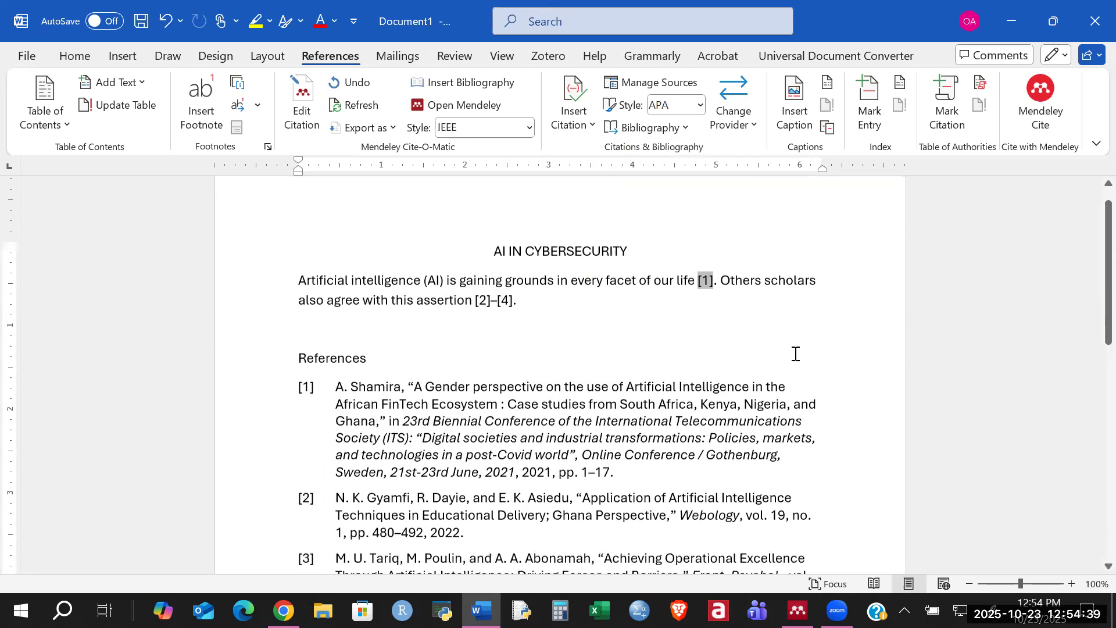
scroll(795, 353, up, 4)
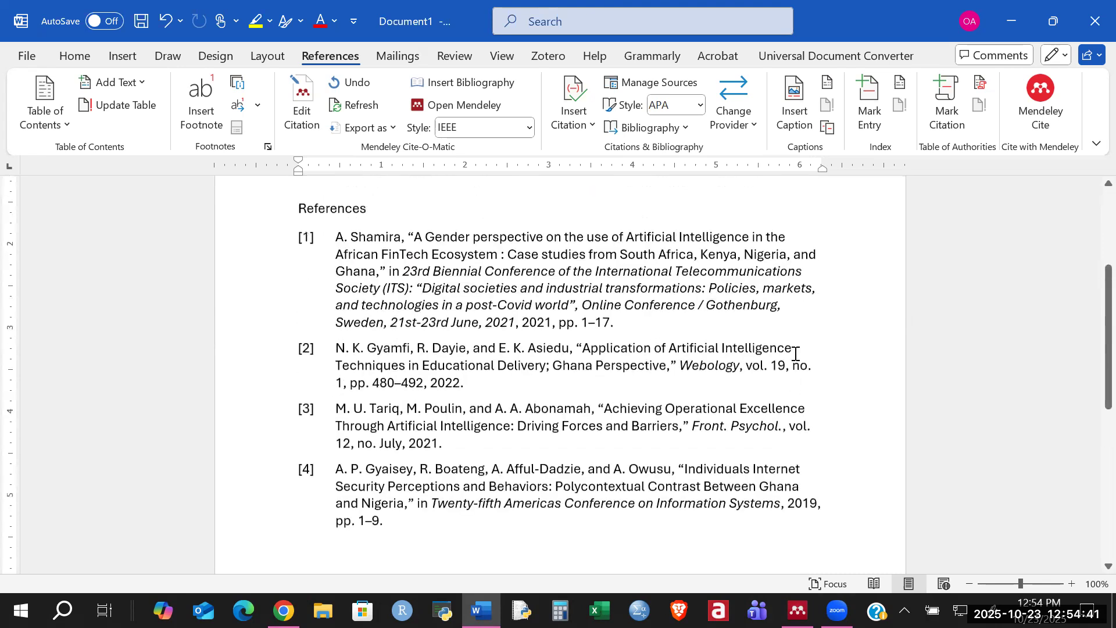
scroll(795, 354, down, 3)
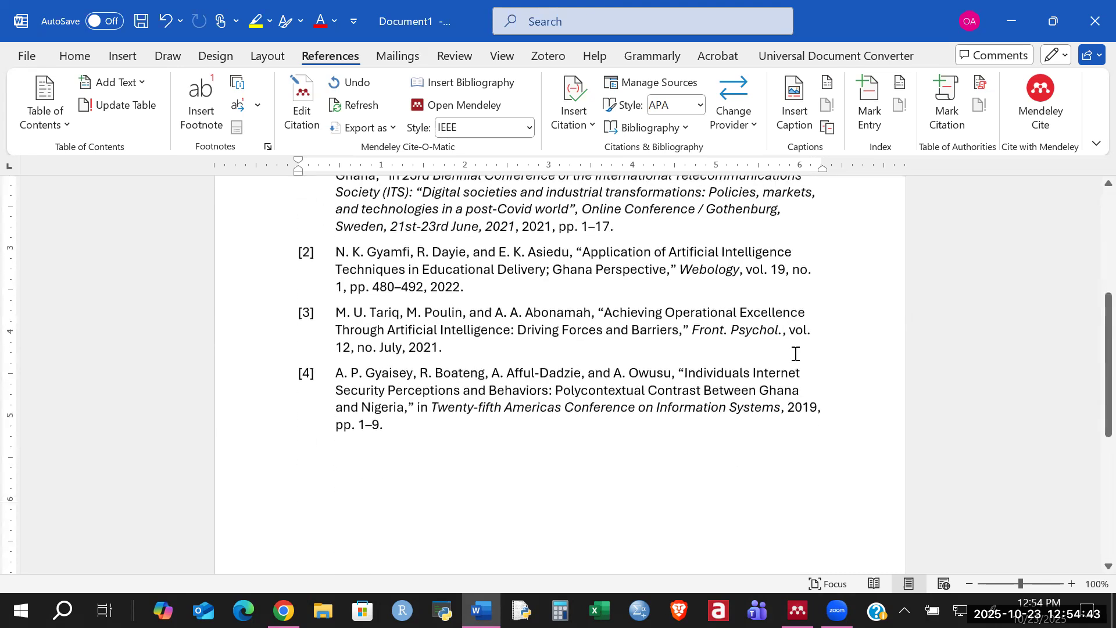
scroll(795, 353, up, 3)
scroll(795, 353, down, 1)
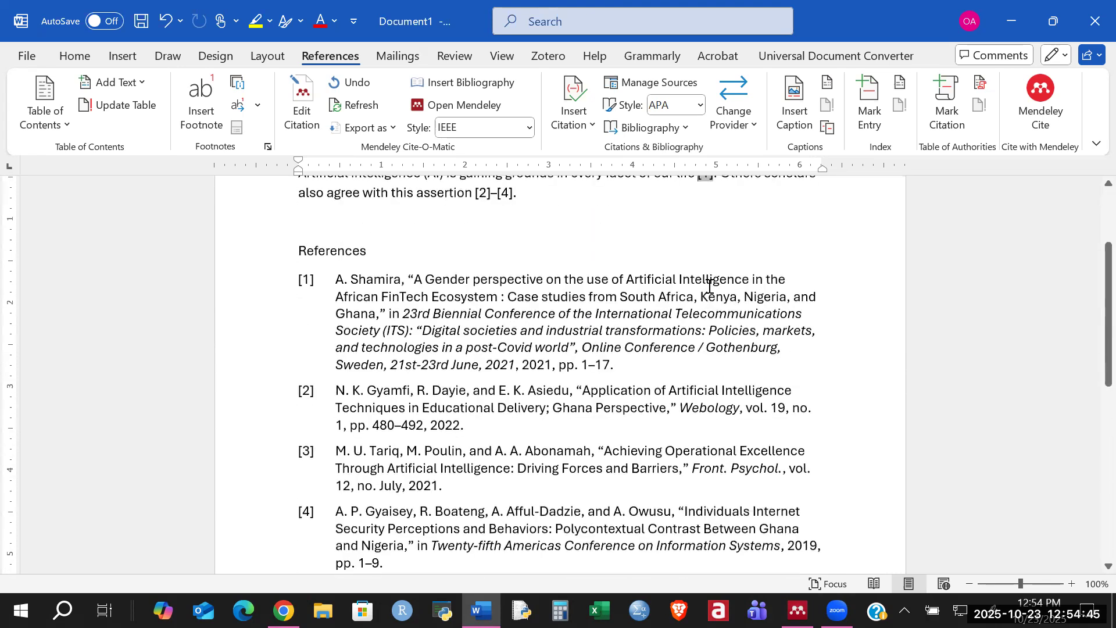
scroll(712, 250, up, 1)
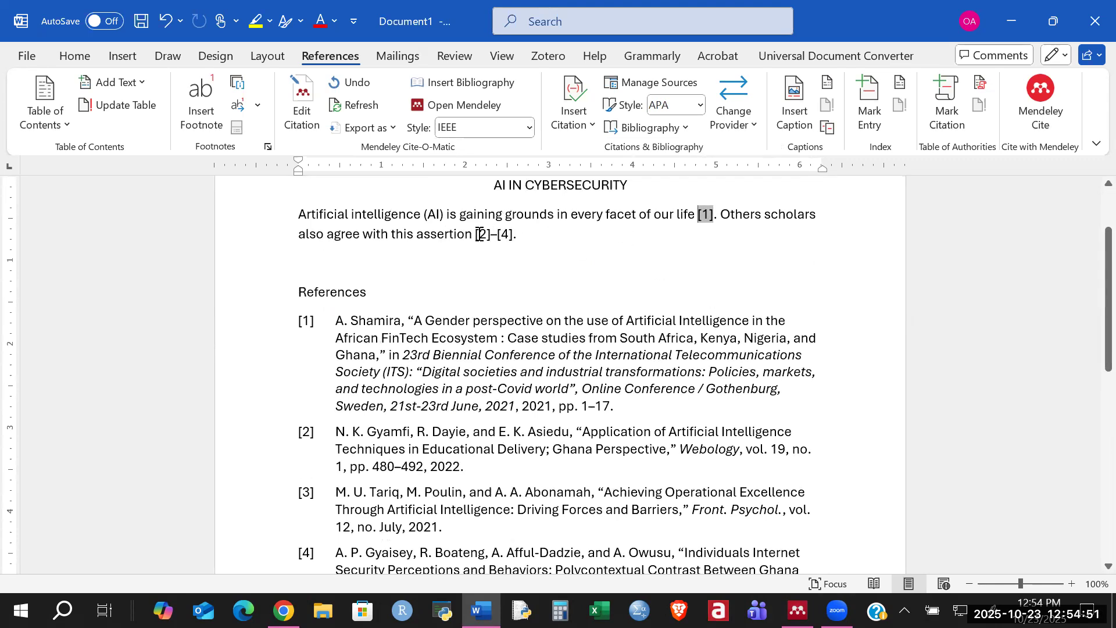
scroll(545, 354, down, 4)
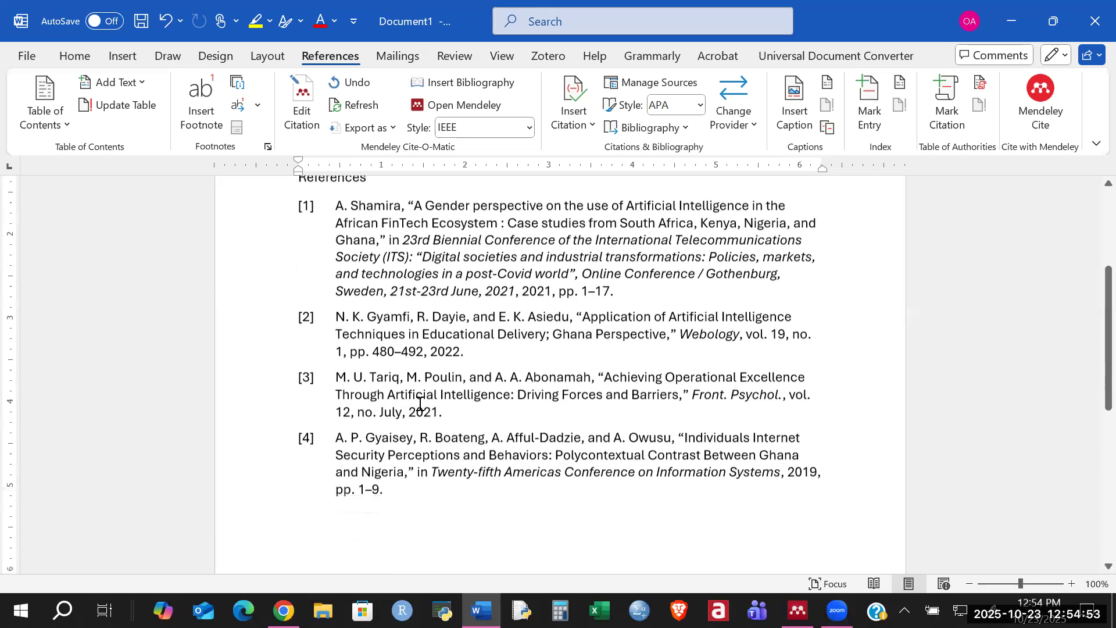
Switch the Mendeley citation style to Chicago Manual of Style 17th edition (author-date) and review the citations and references
click(528, 128)
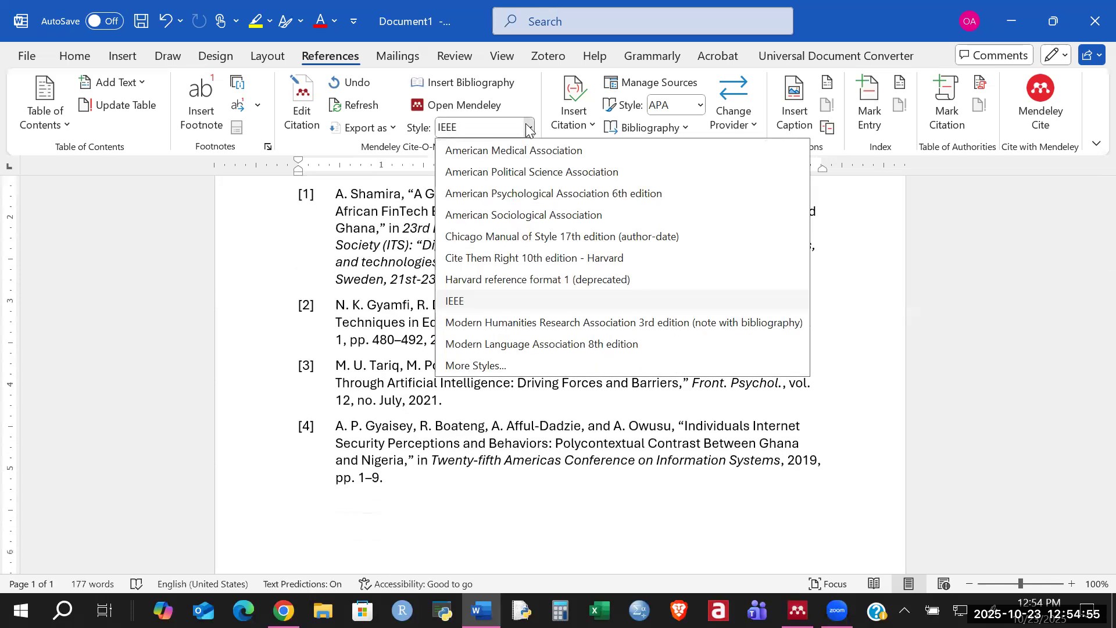
click(523, 237)
scroll(708, 315, up, 3)
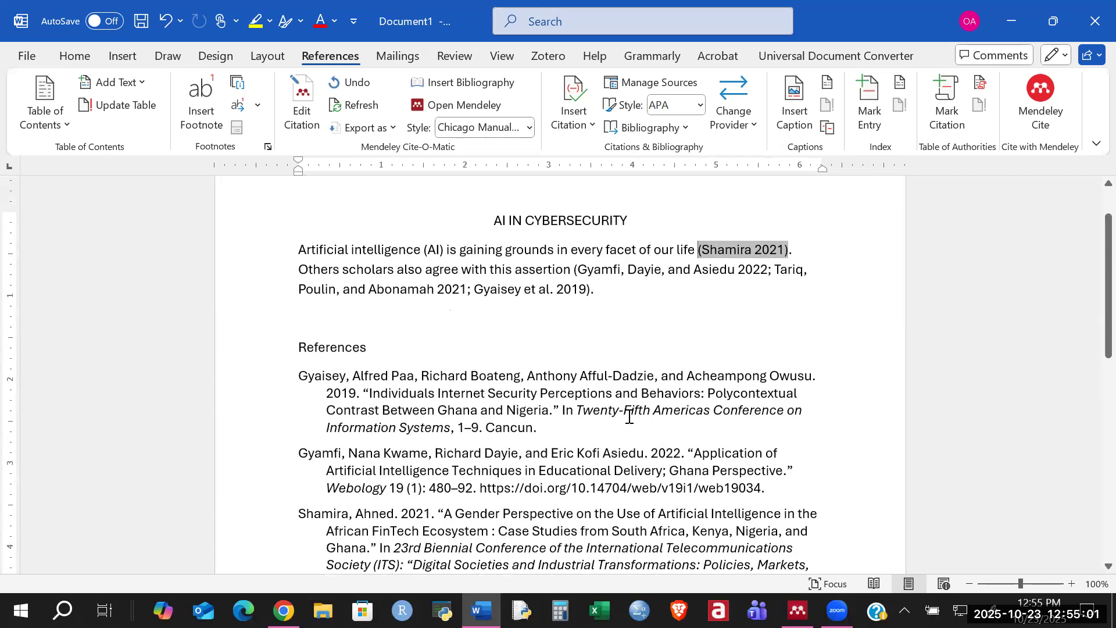
scroll(629, 417, down, 2)
Set the Mendeley citation style to American Psychological Association 6th edition and check the citations and reference list
click(530, 128)
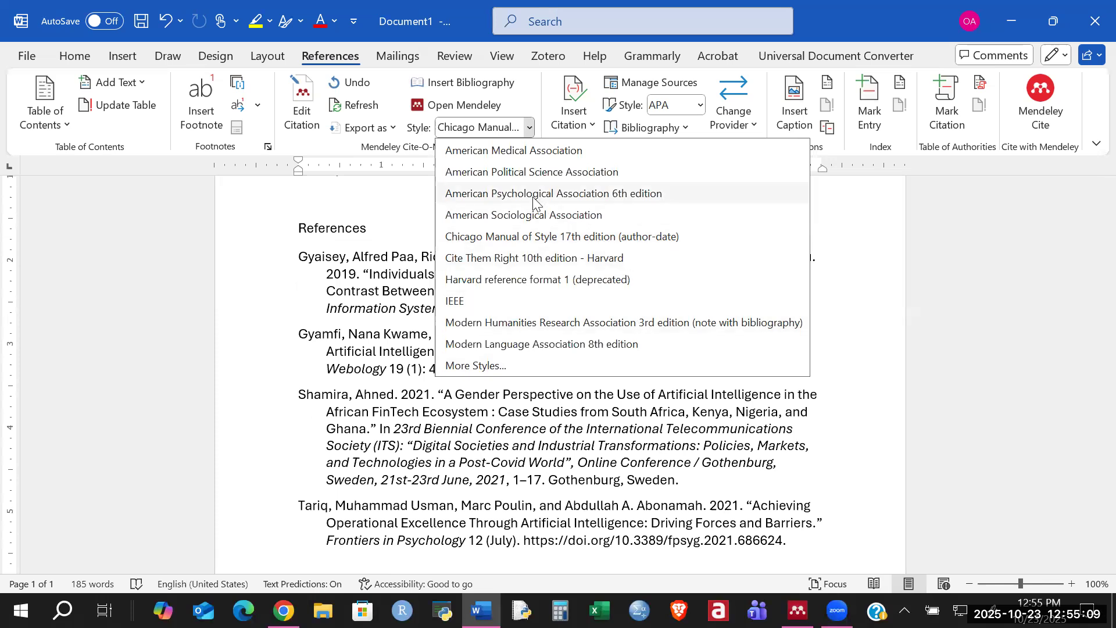
click(513, 195)
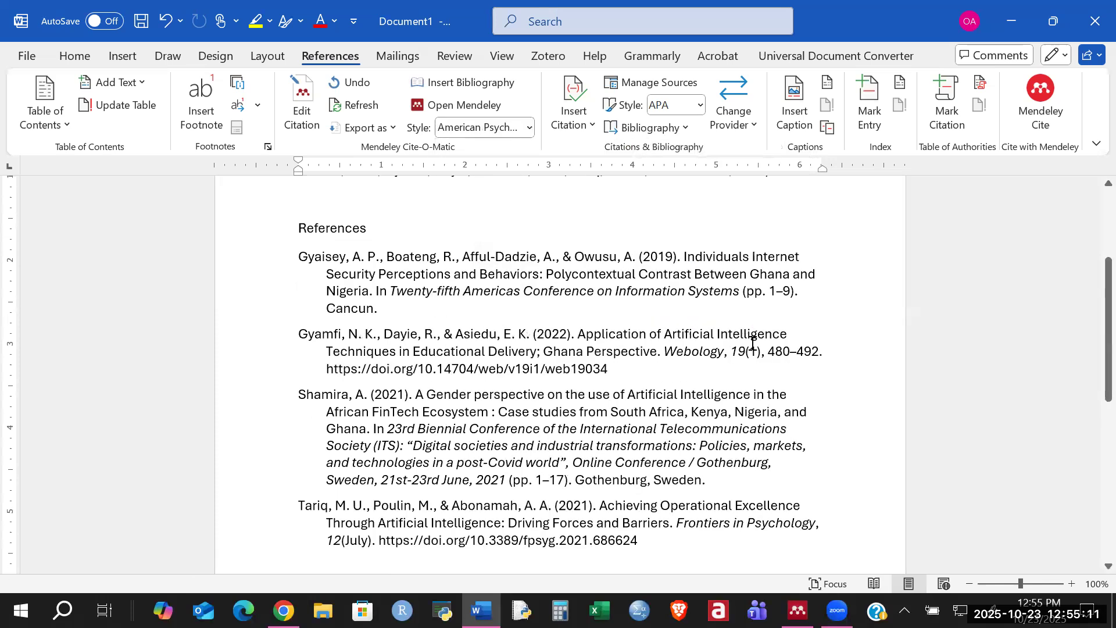
scroll(754, 343, up, 1)
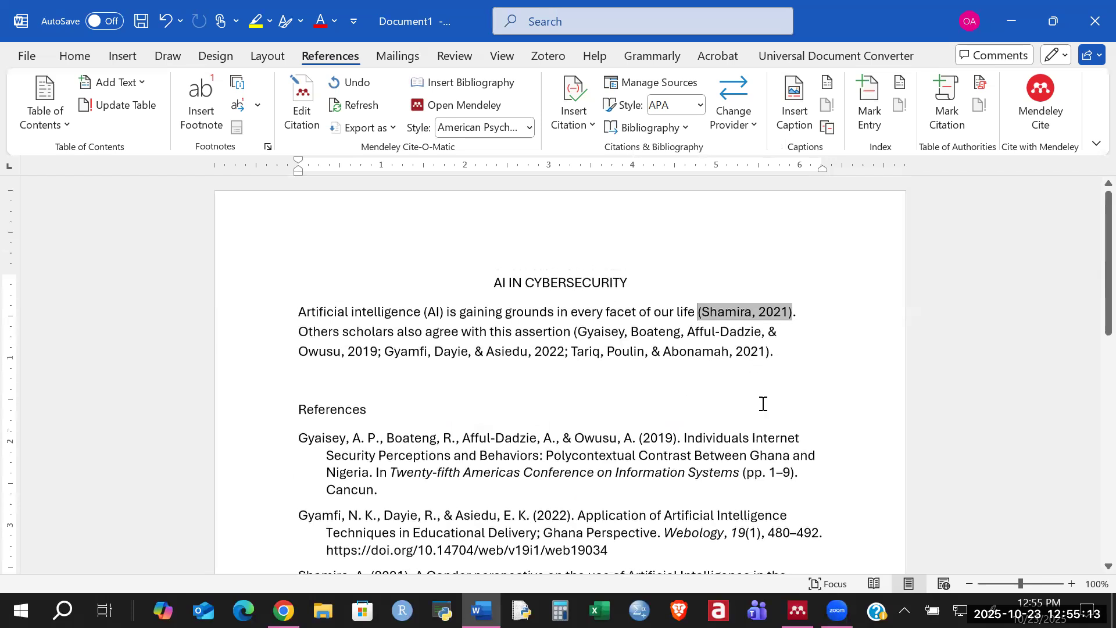
scroll(763, 403, down, 3)
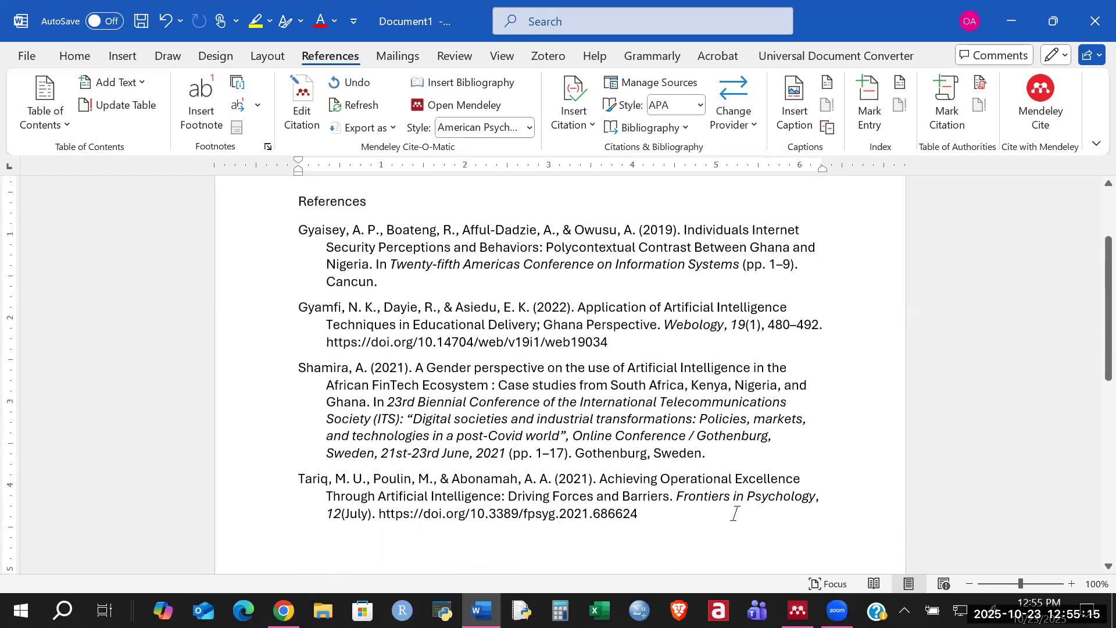